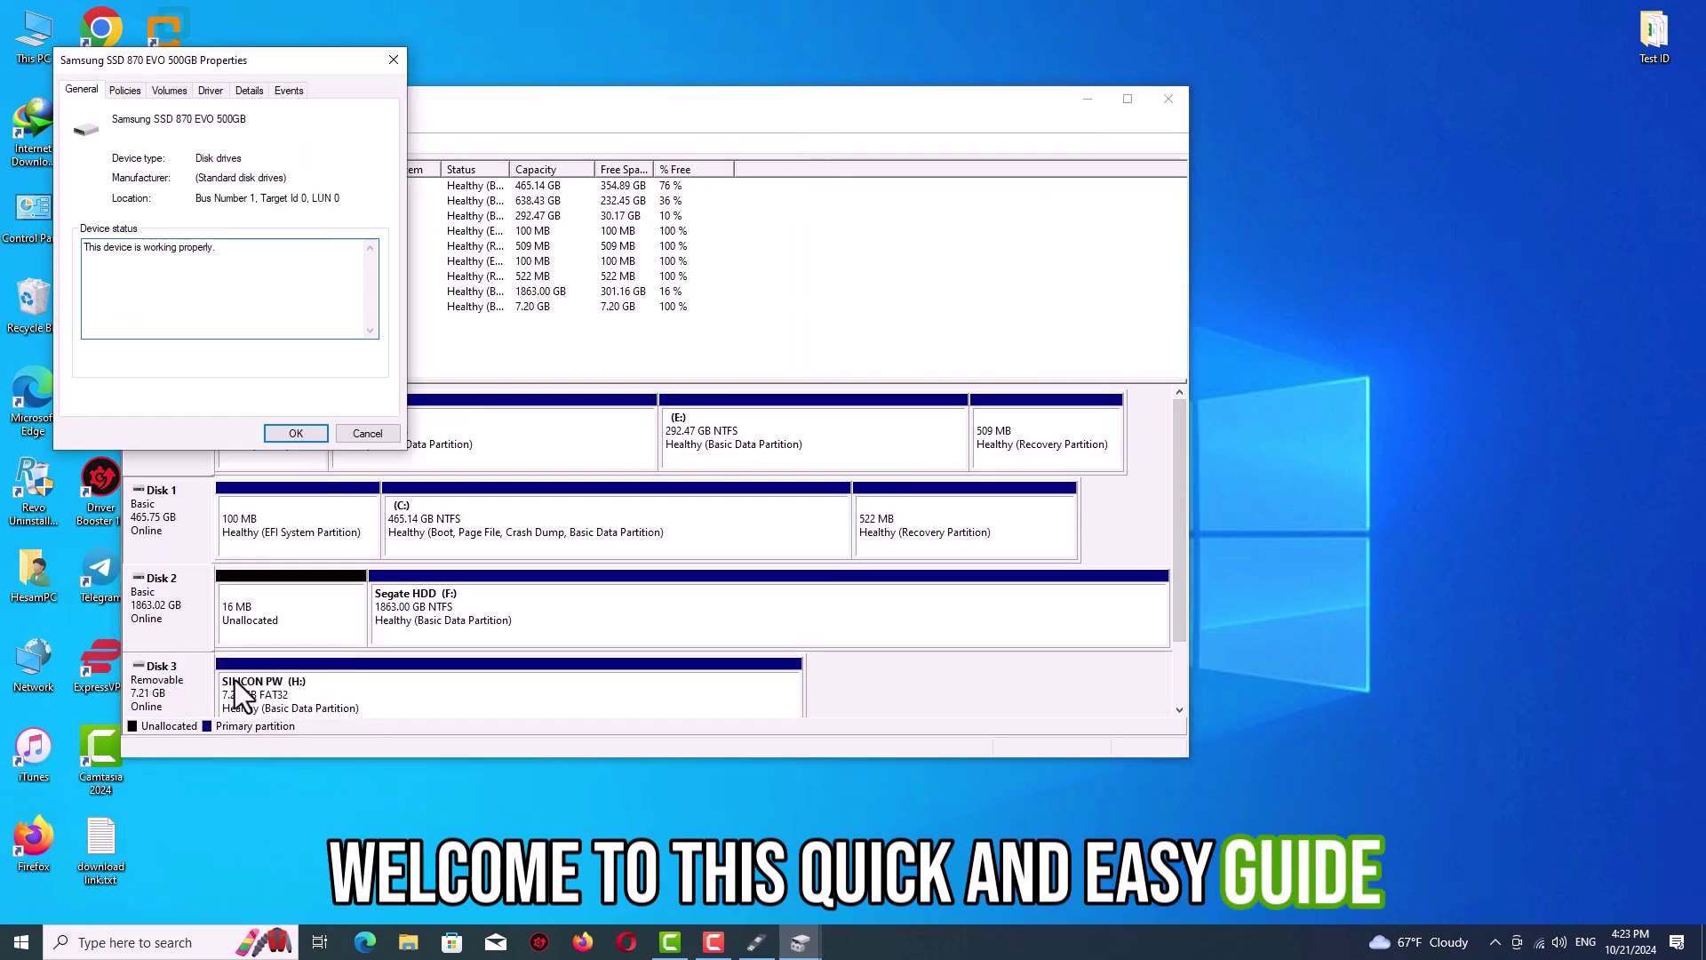
- Inspect a disk's properties, then start the write, accepting customisation options and the data-erase warning
click(169, 90)
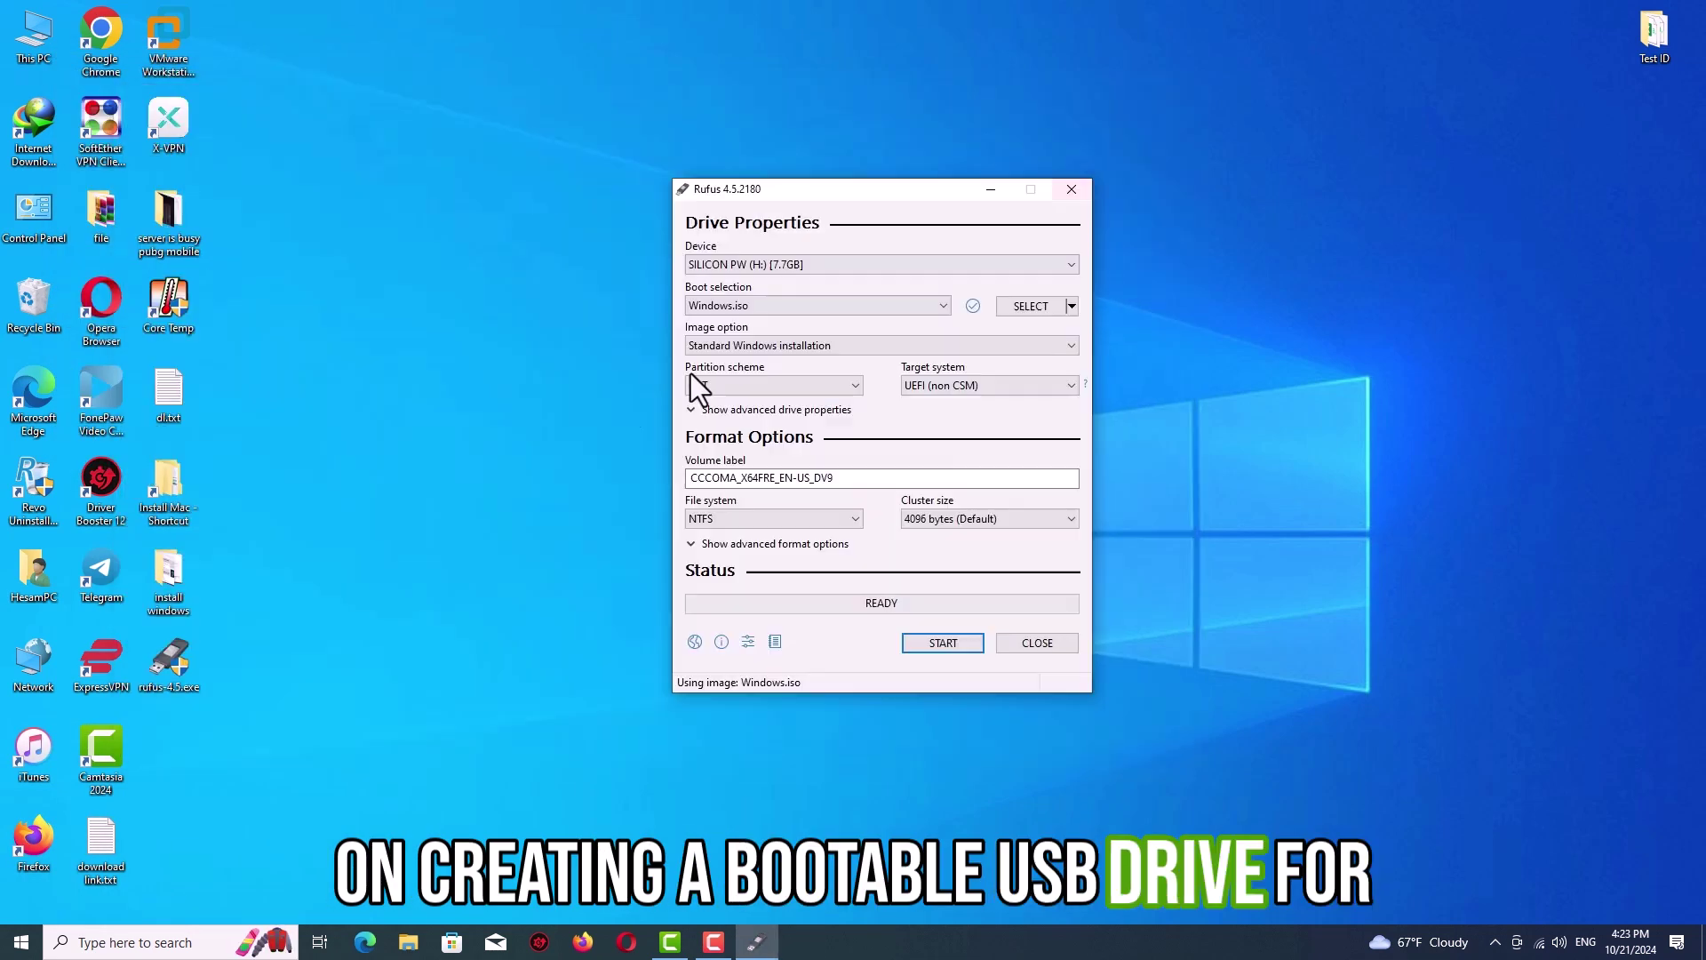
click(722, 523)
click(911, 633)
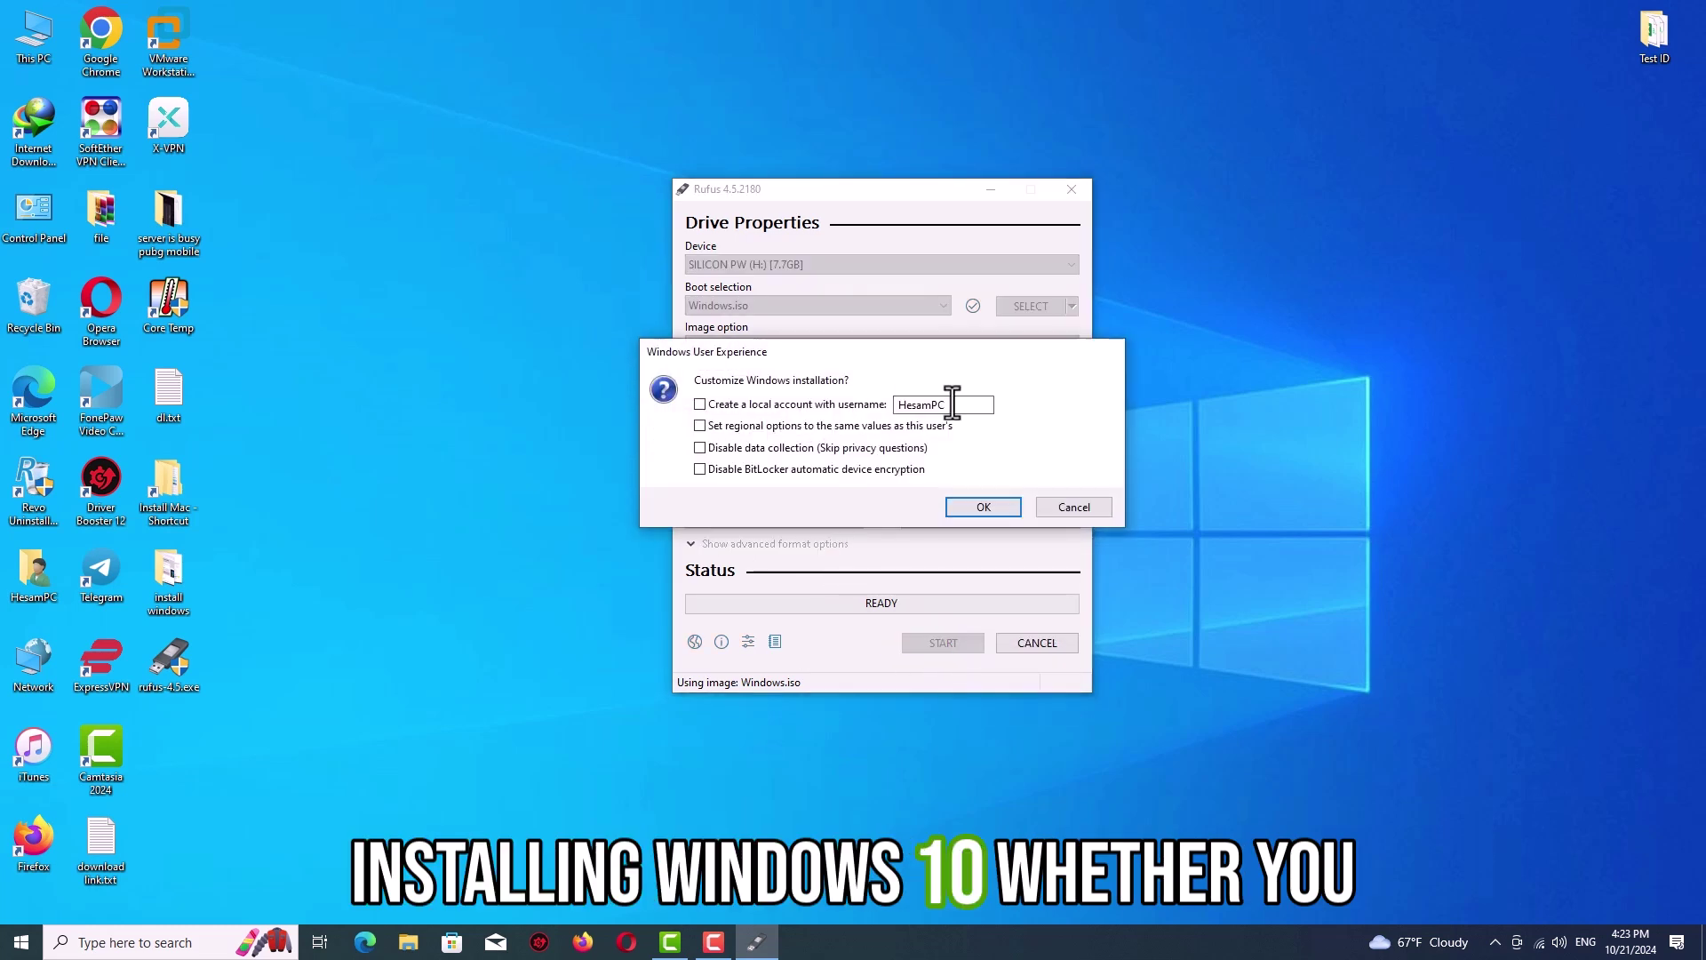
click(981, 507)
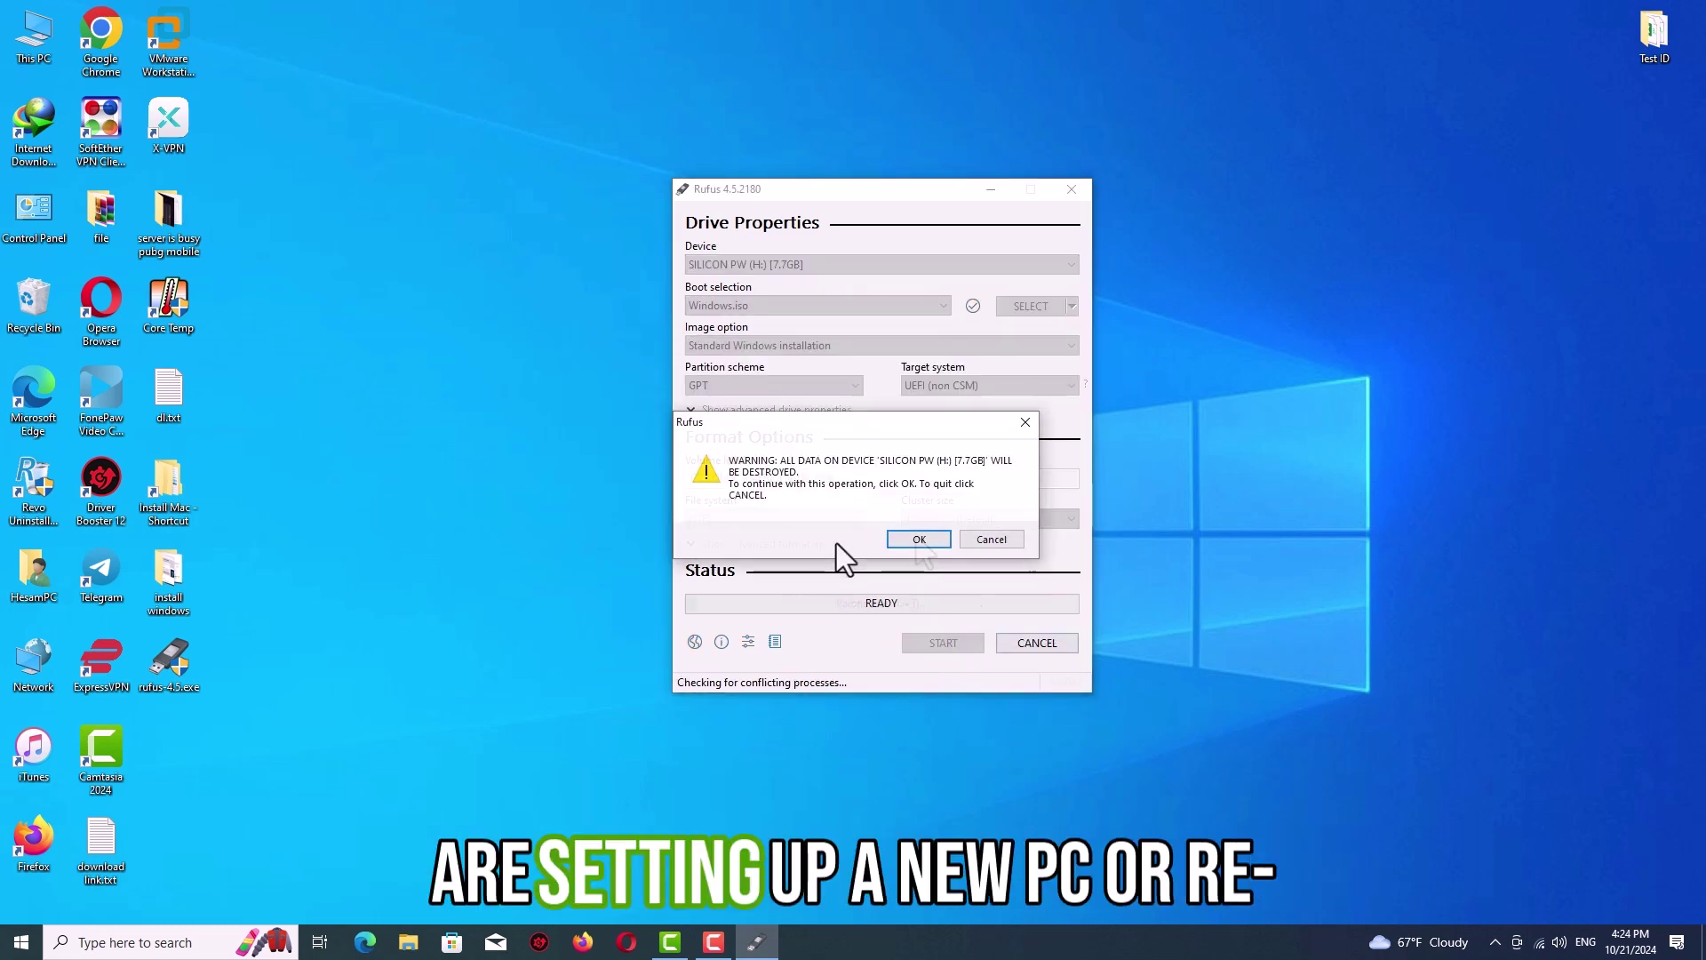
click(918, 538)
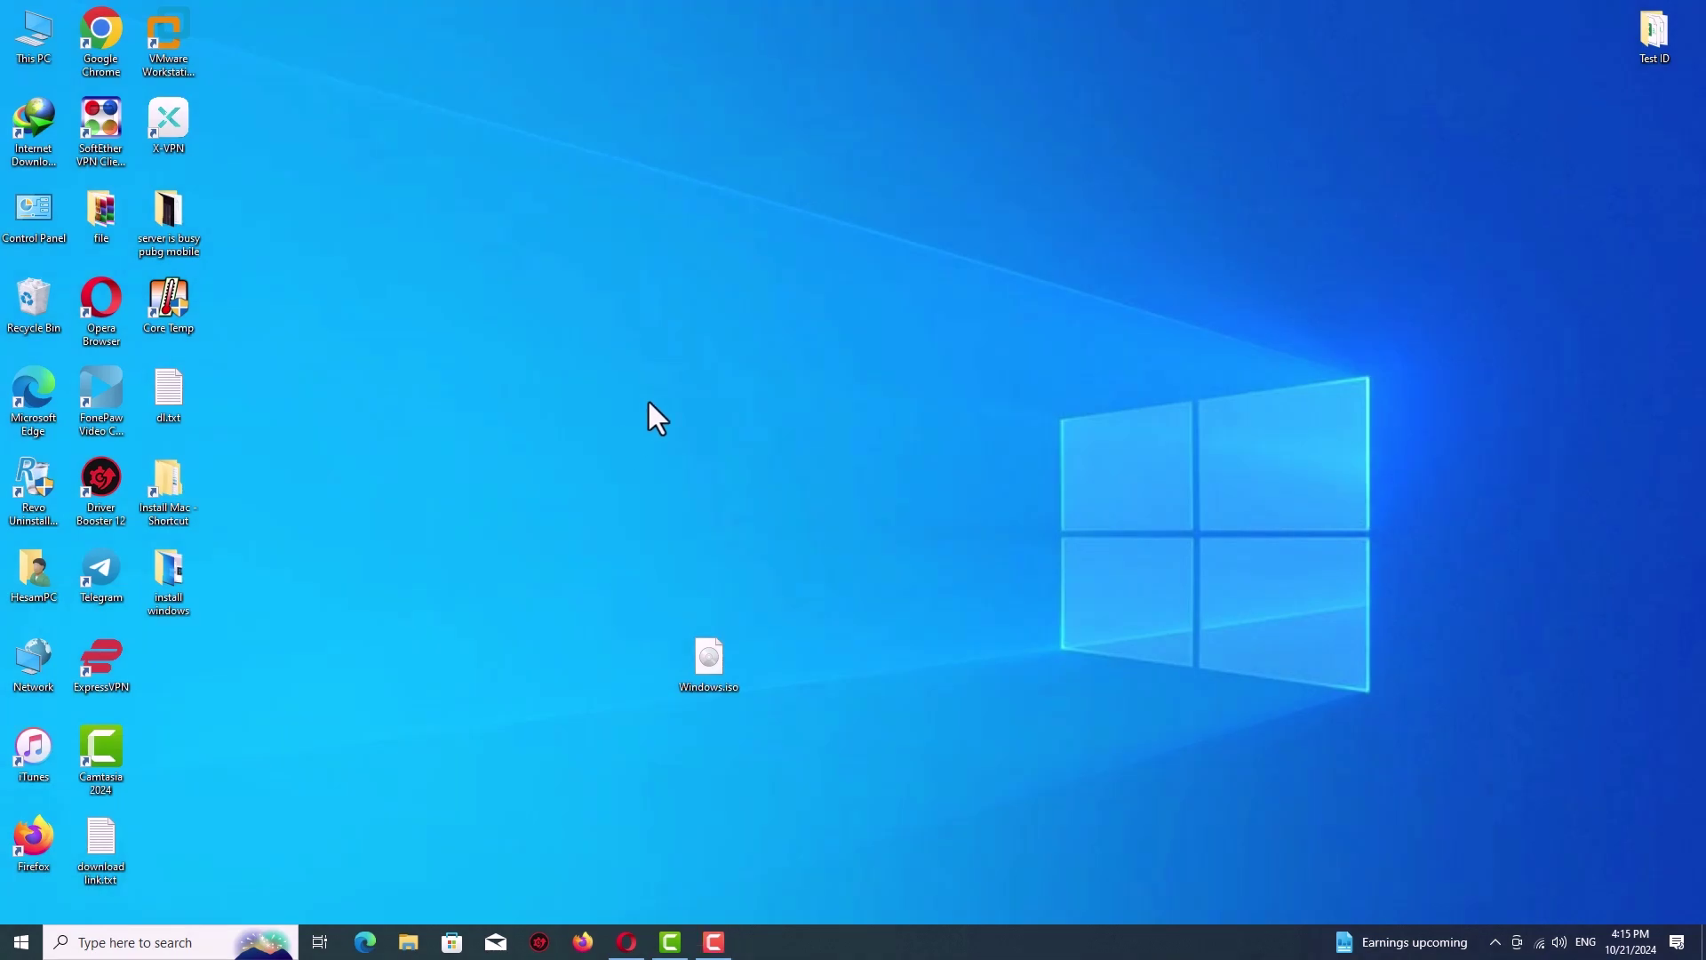
- In Opera, go to google.com and search for 'rufus'
click(627, 942)
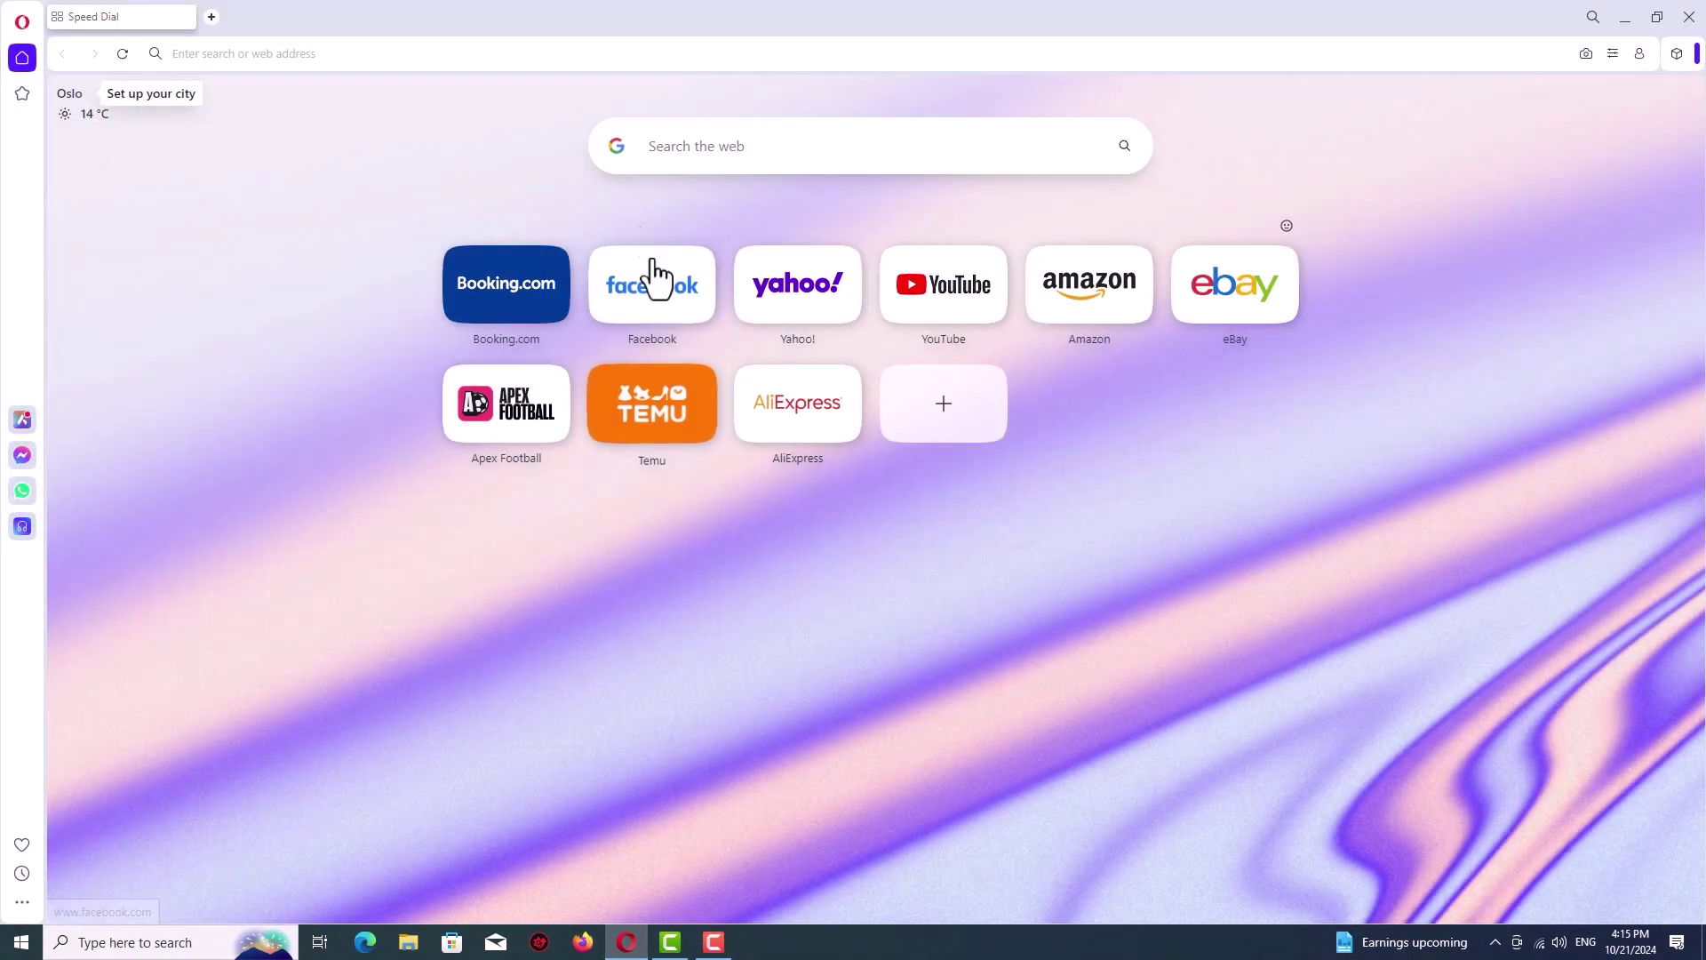
click(496, 51)
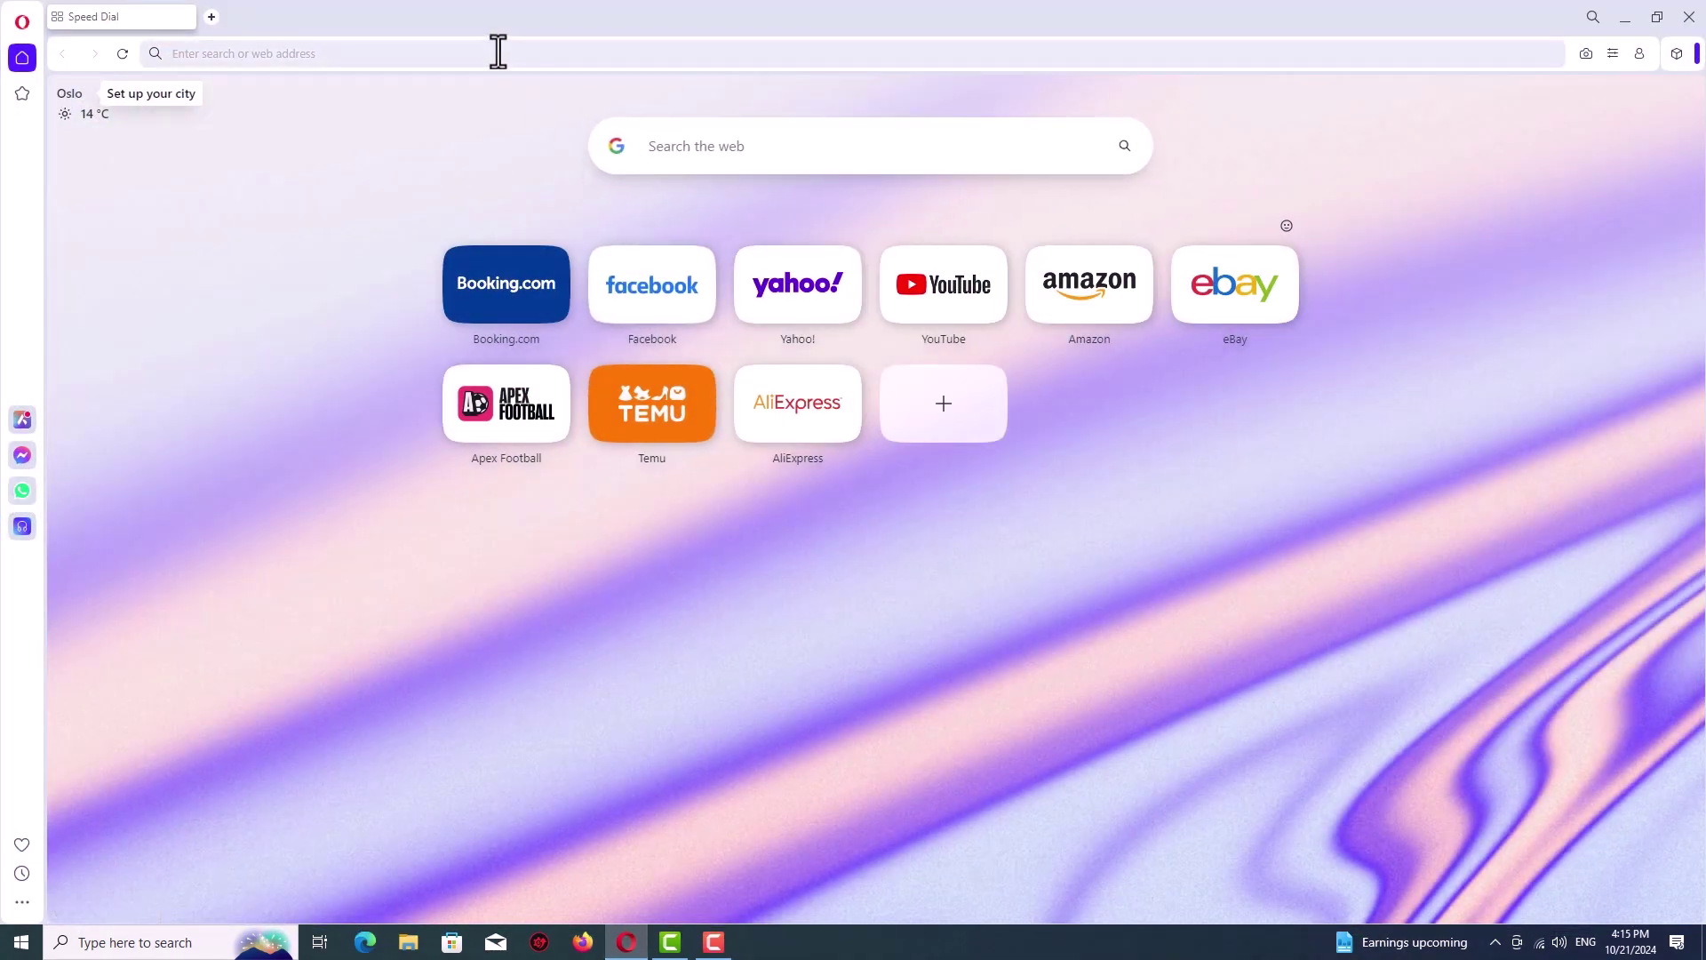
text(google.com)
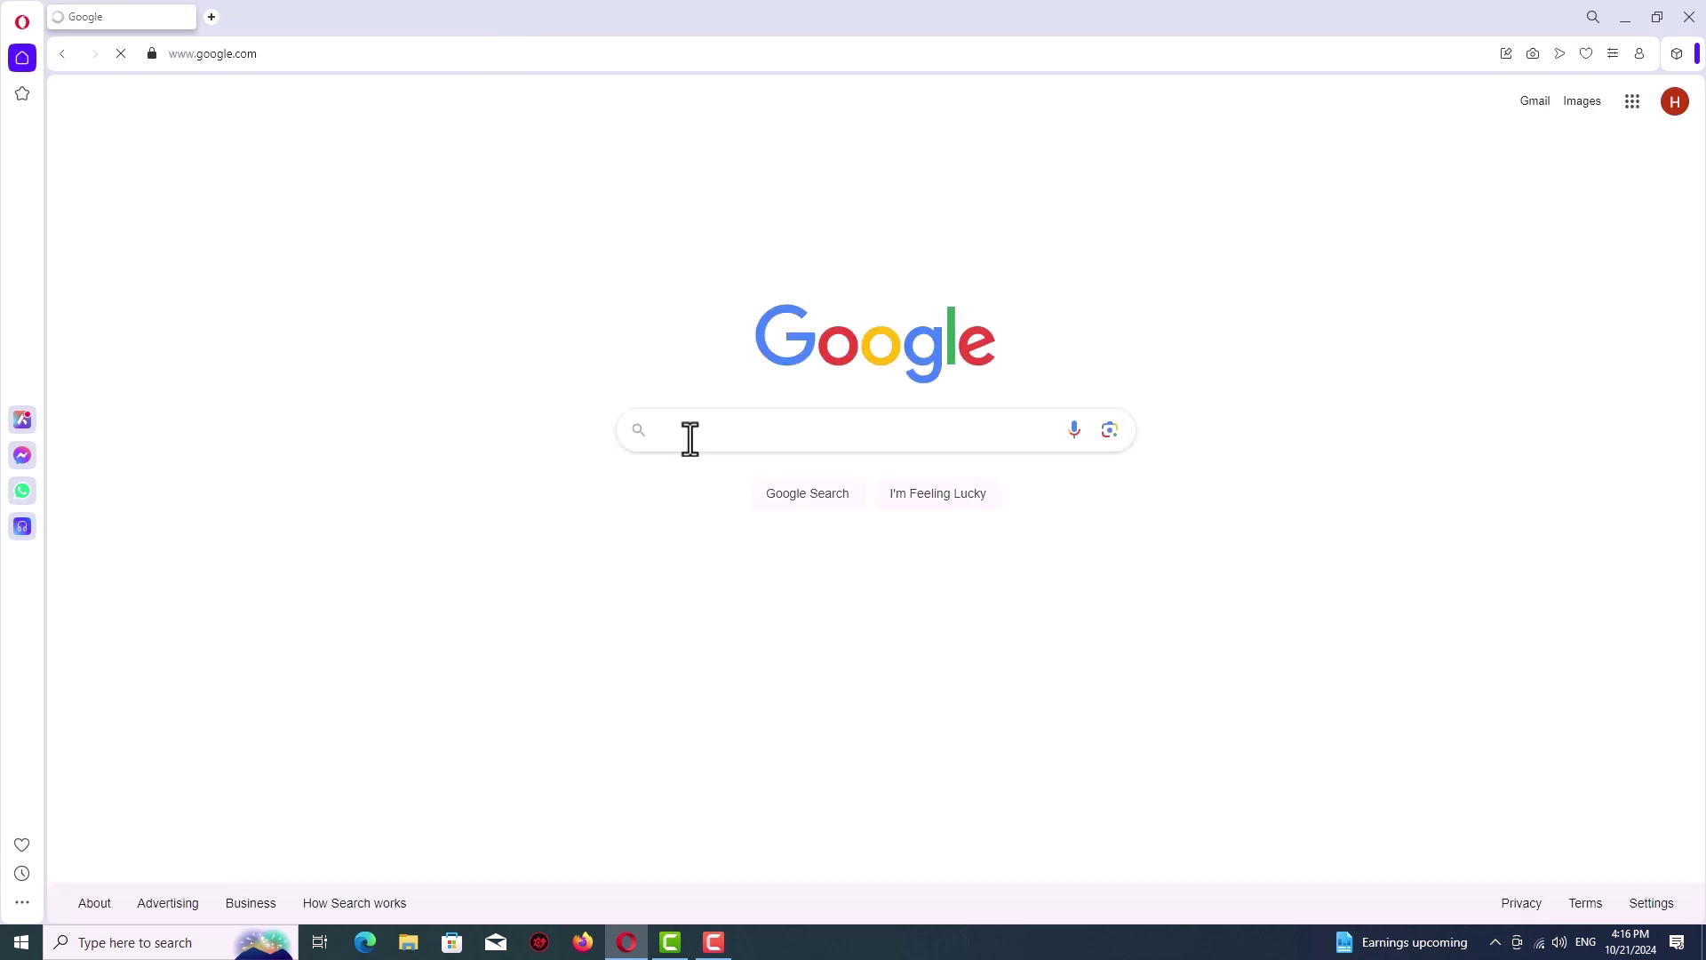
click(690, 435)
text(ruf)
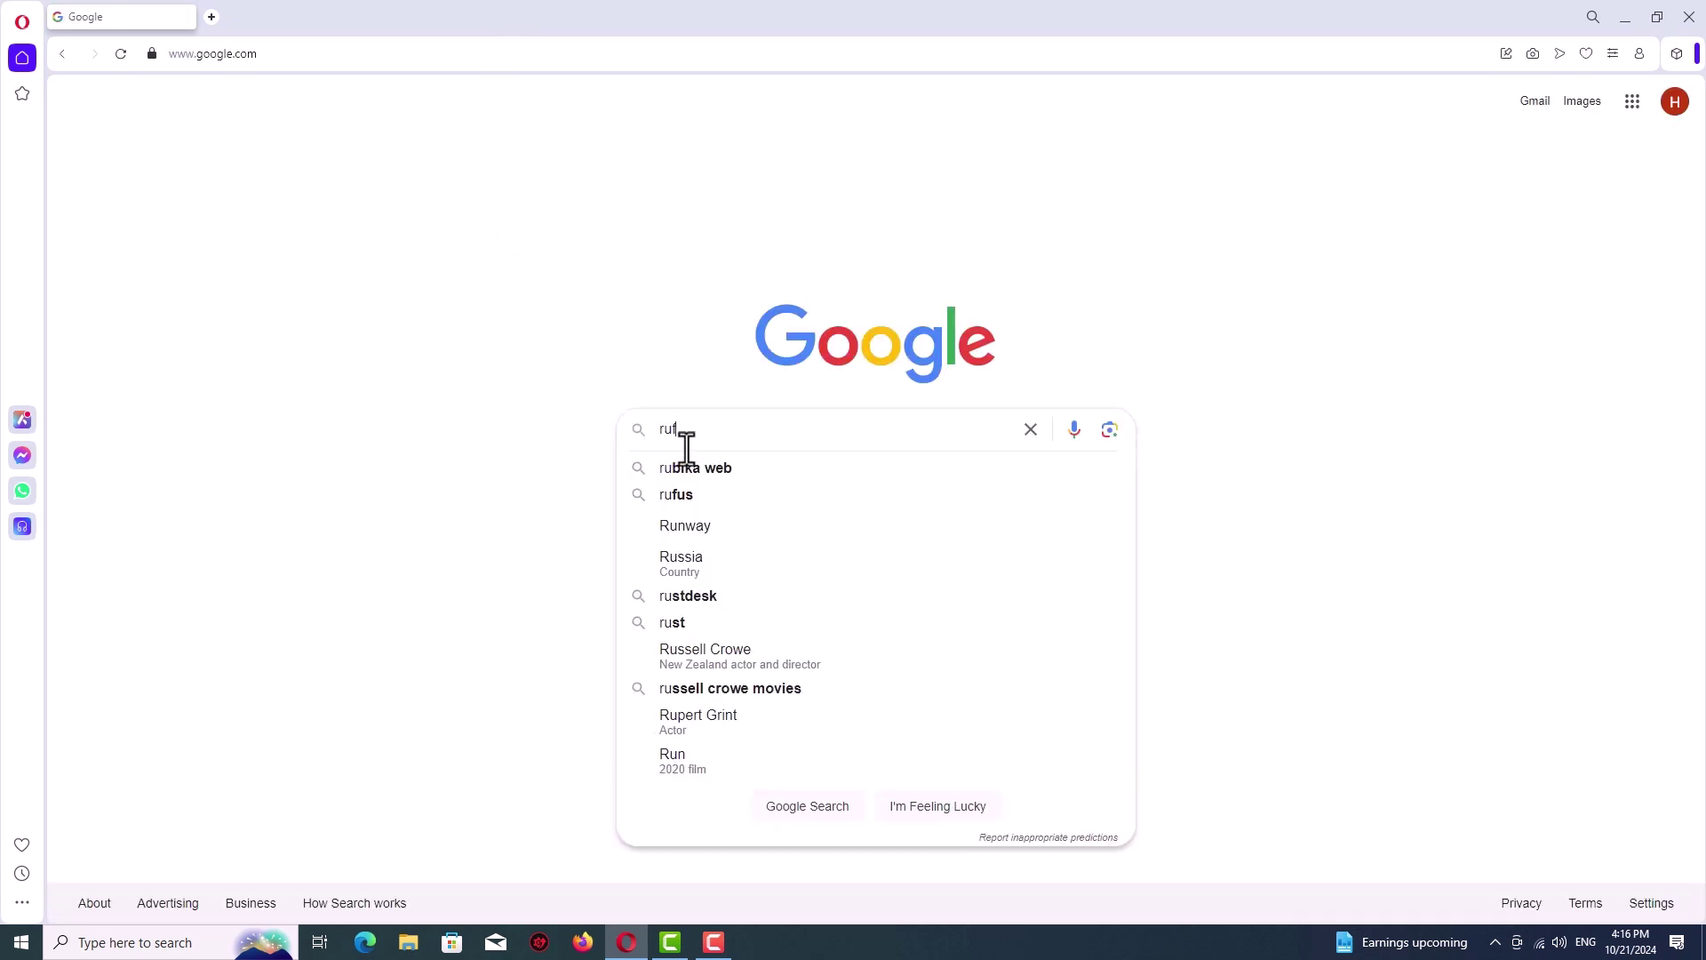
text(us)
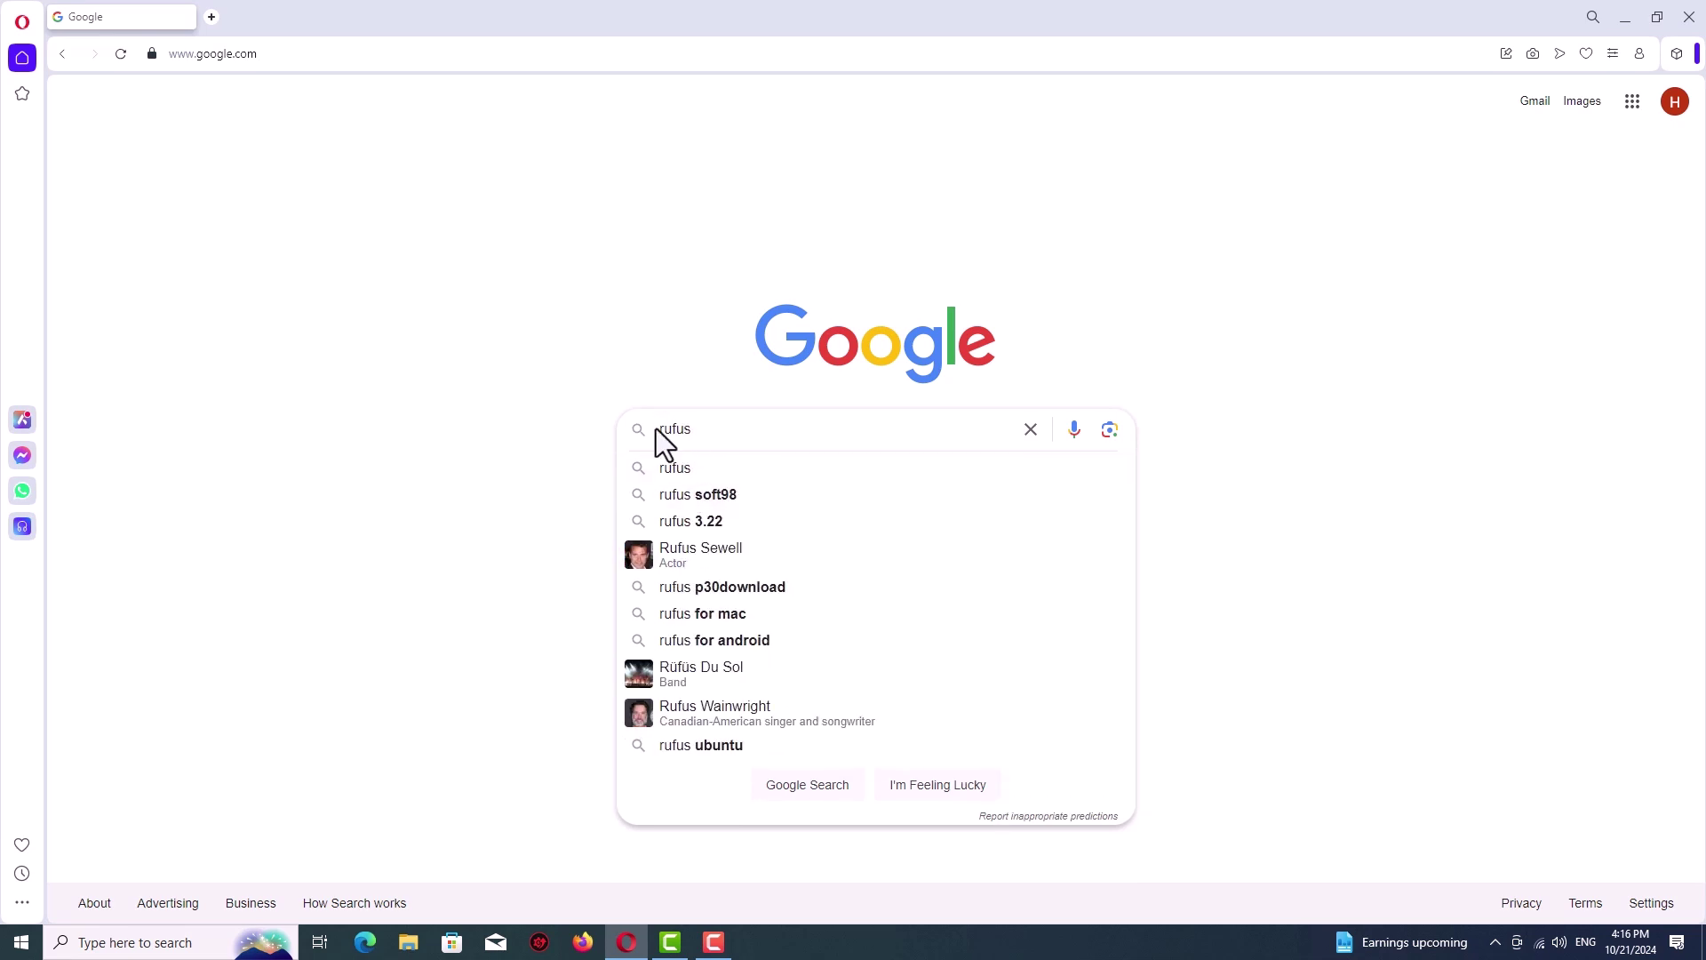
key(Return)
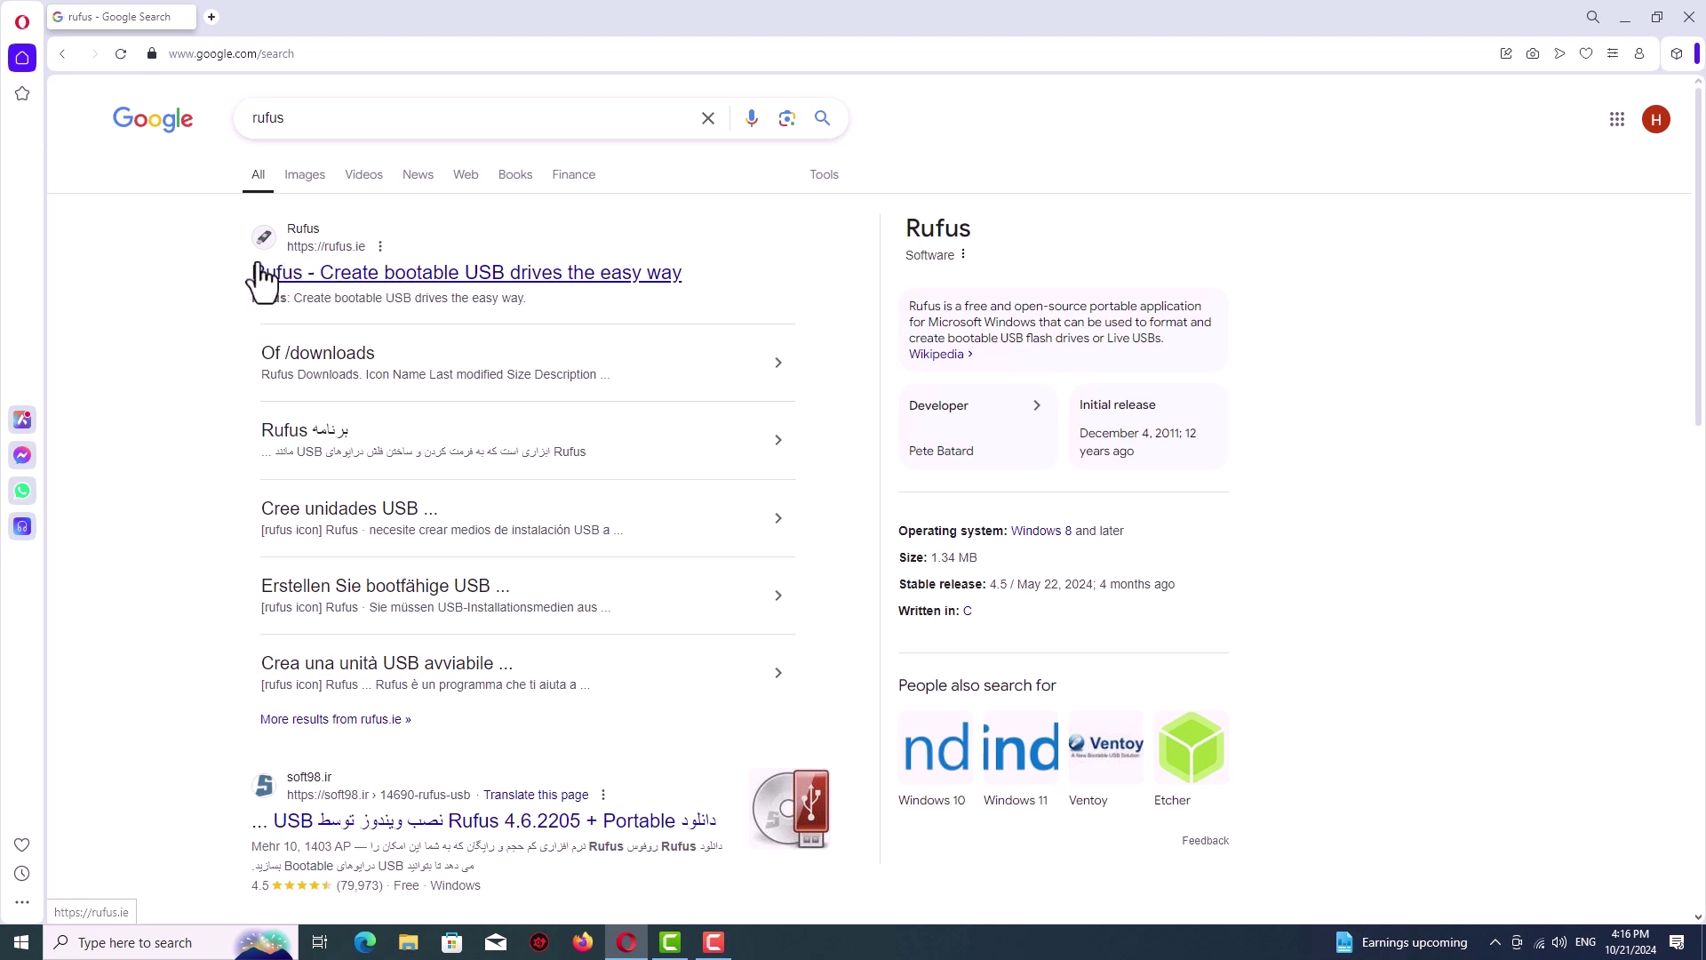
- Open rufus.ie and scroll to its Download table, highlighting the Windows x86 and x64 platform entries
click(361, 269)
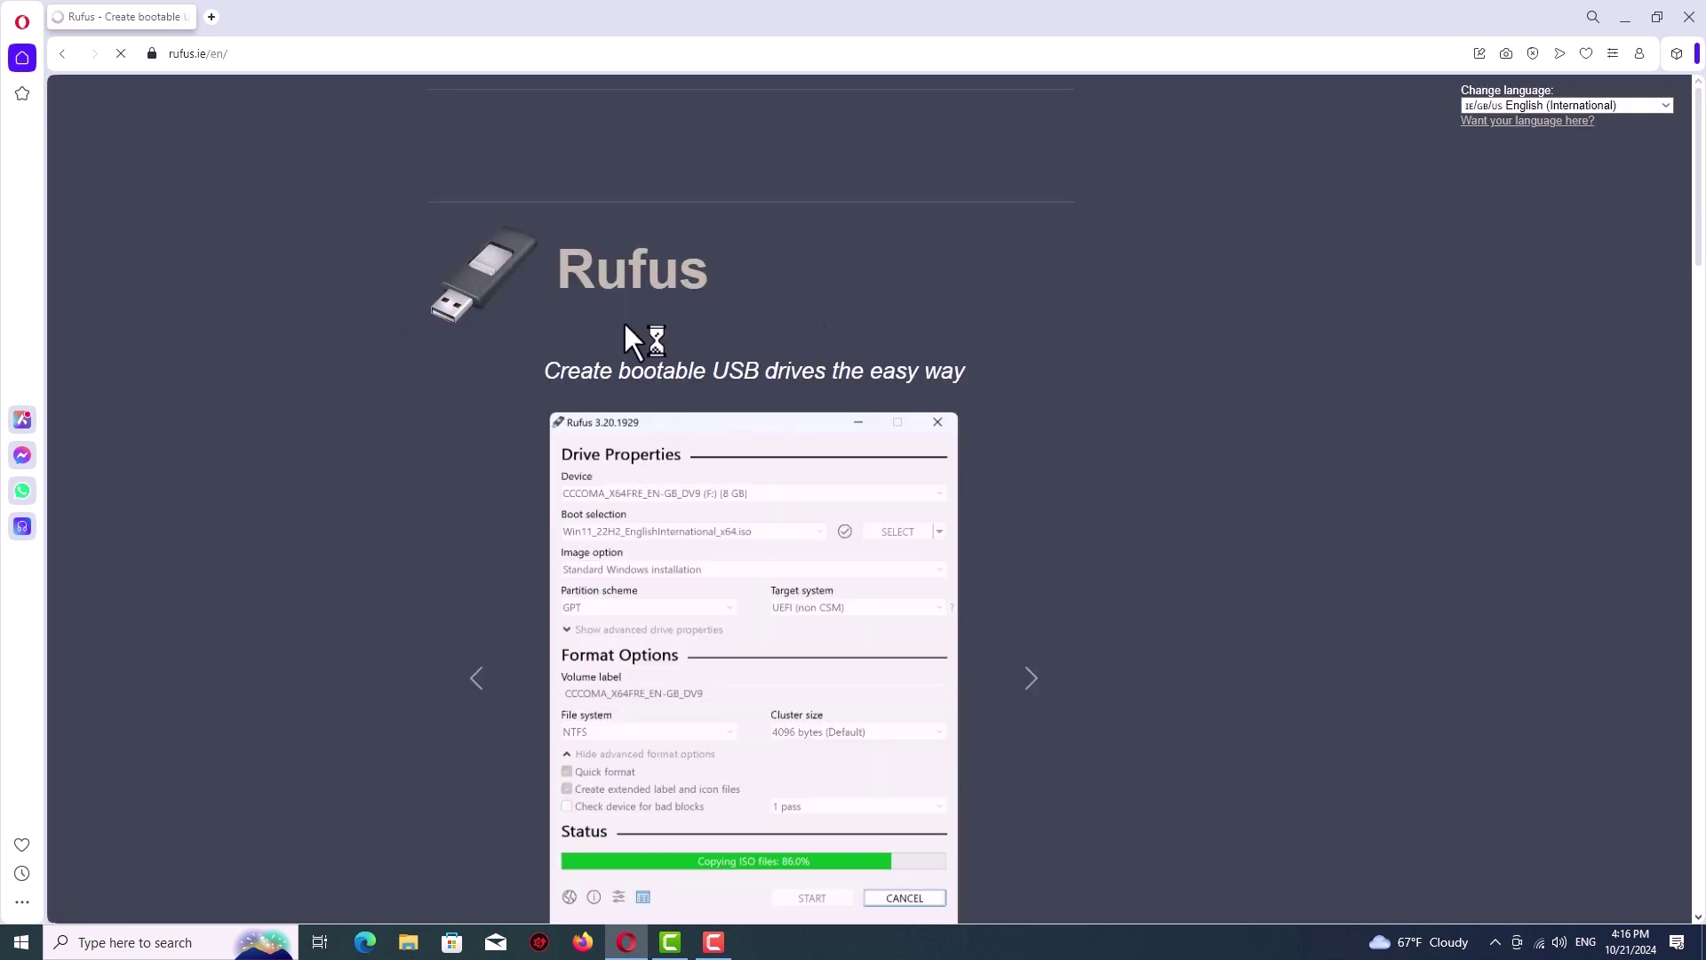
drag(1699, 200, 1619, 423)
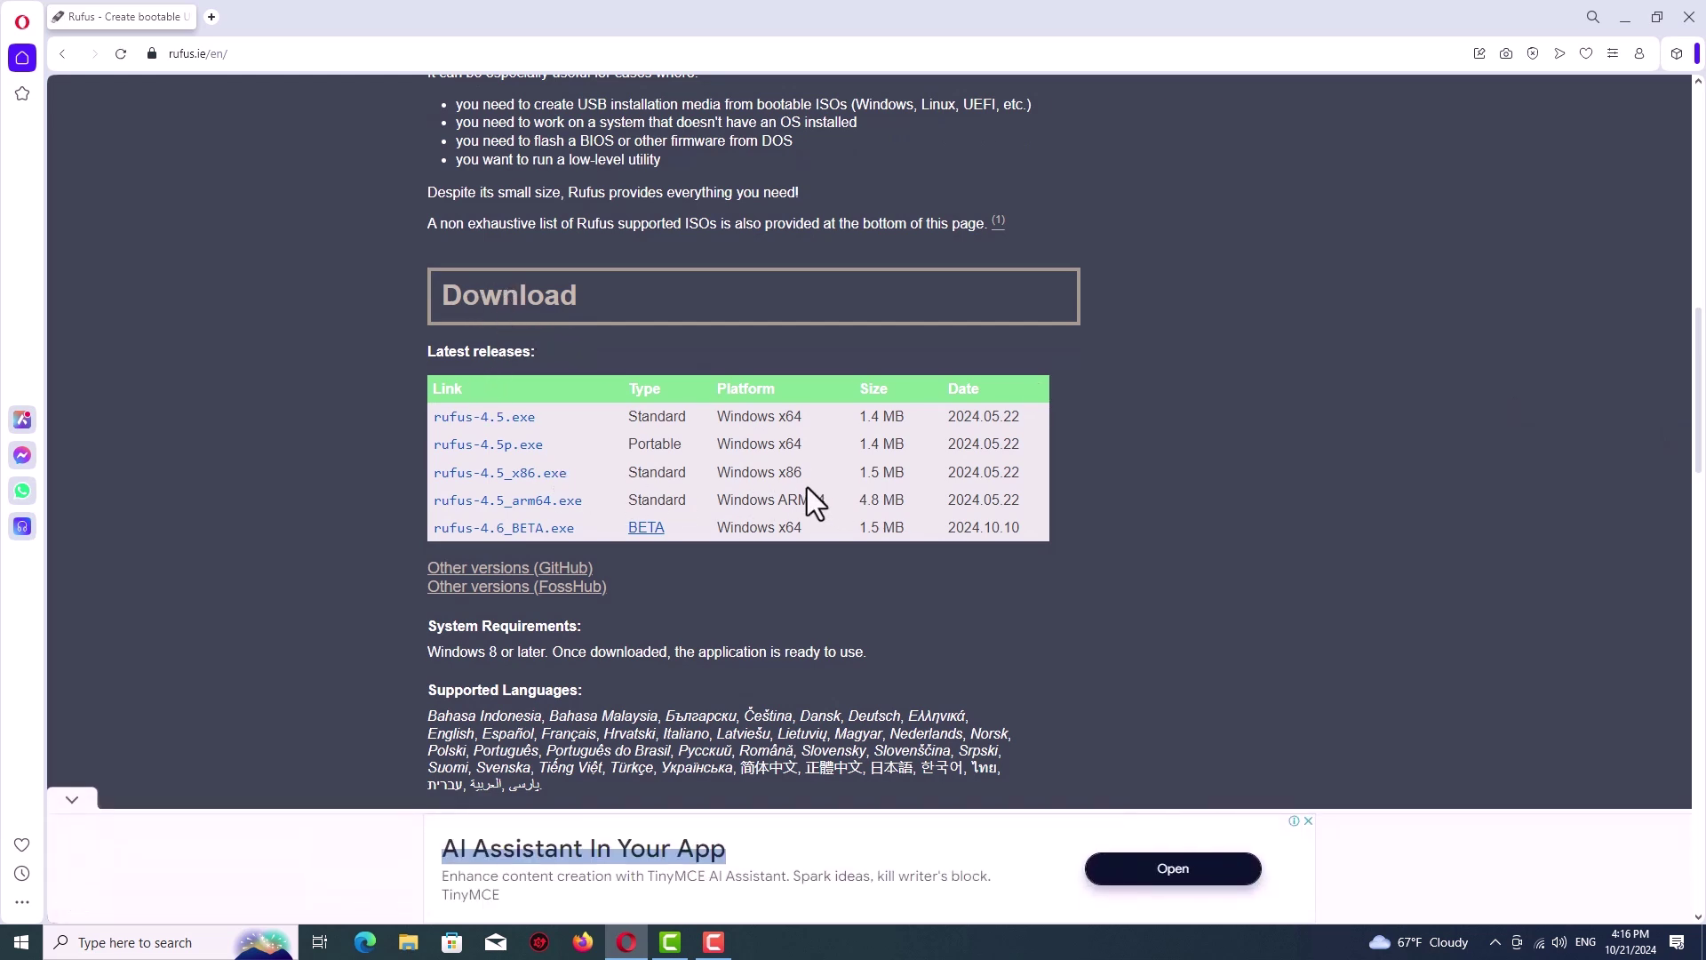
drag(804, 472, 716, 478)
click(778, 475)
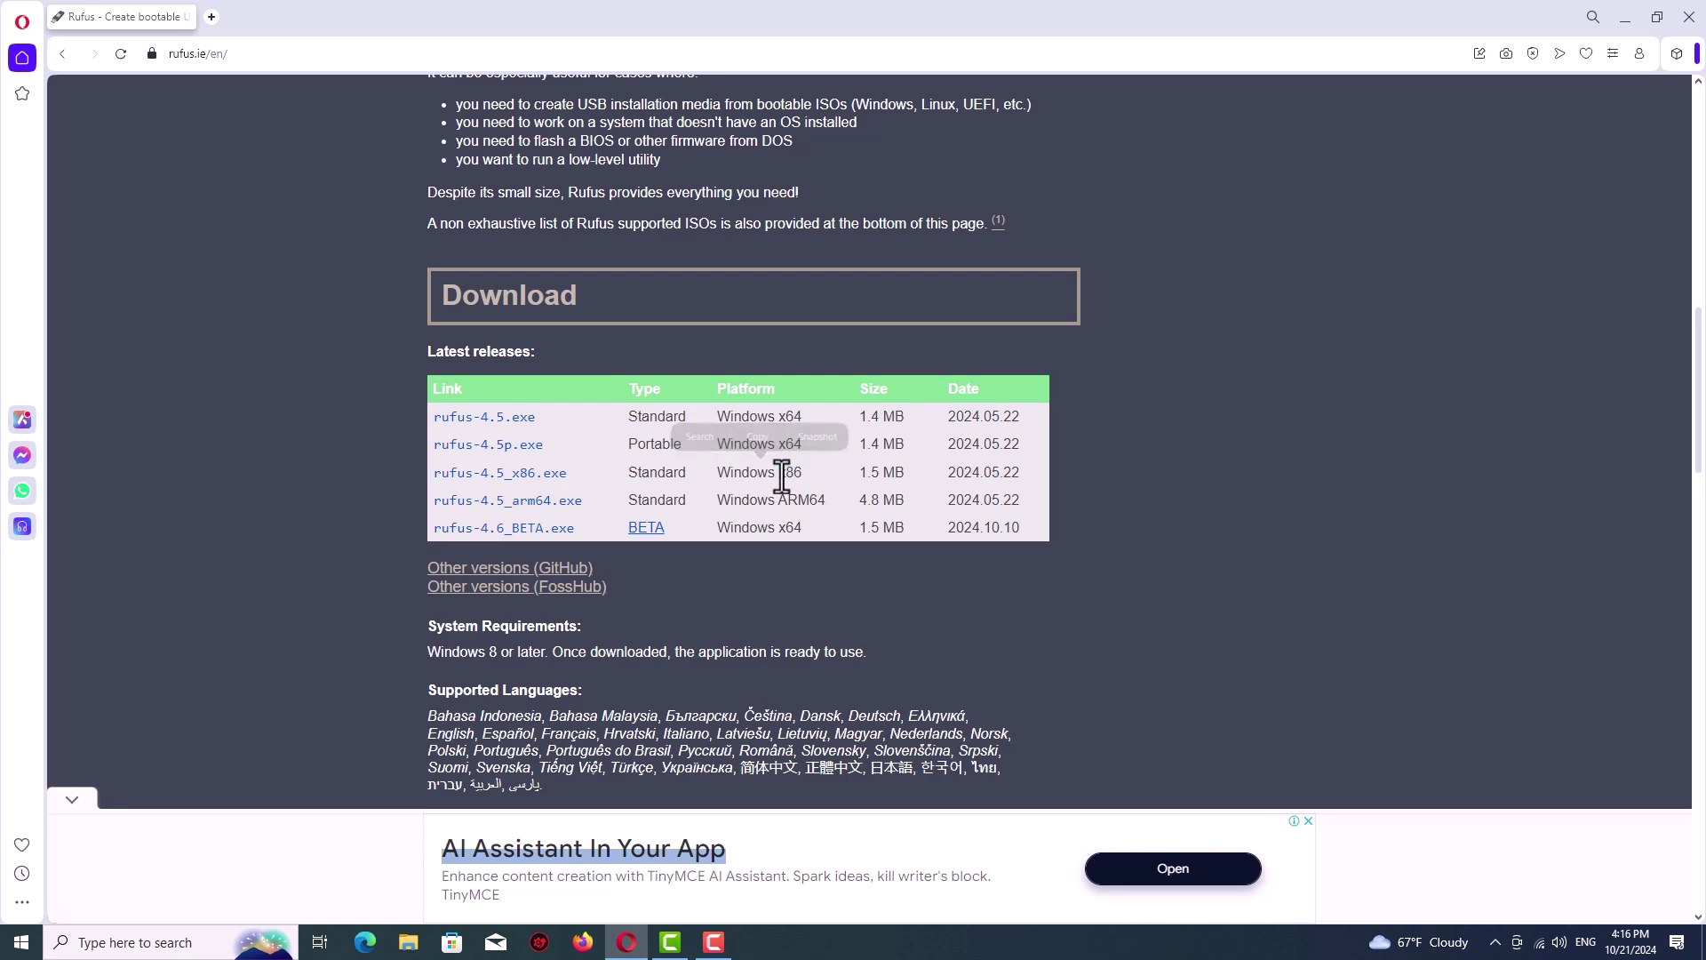
drag(802, 444, 716, 446)
click(760, 471)
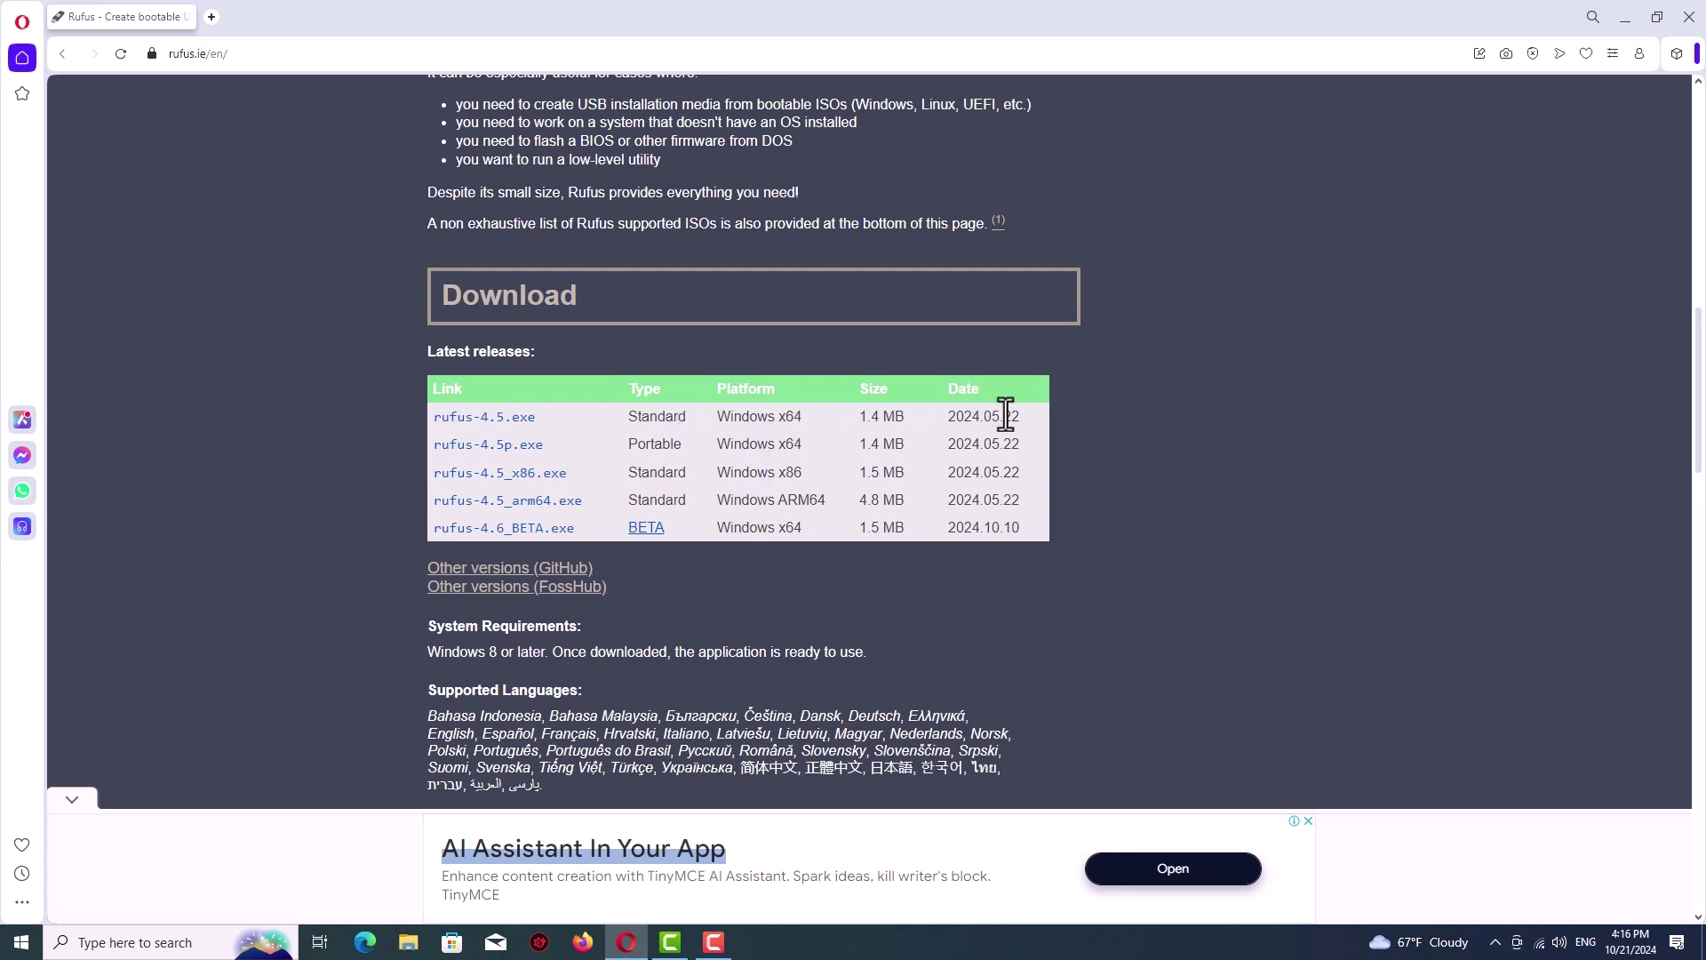
- Download rufus-4.5.exe to the Desktop, dismissing the pop-up ad, then close Opera
click(505, 422)
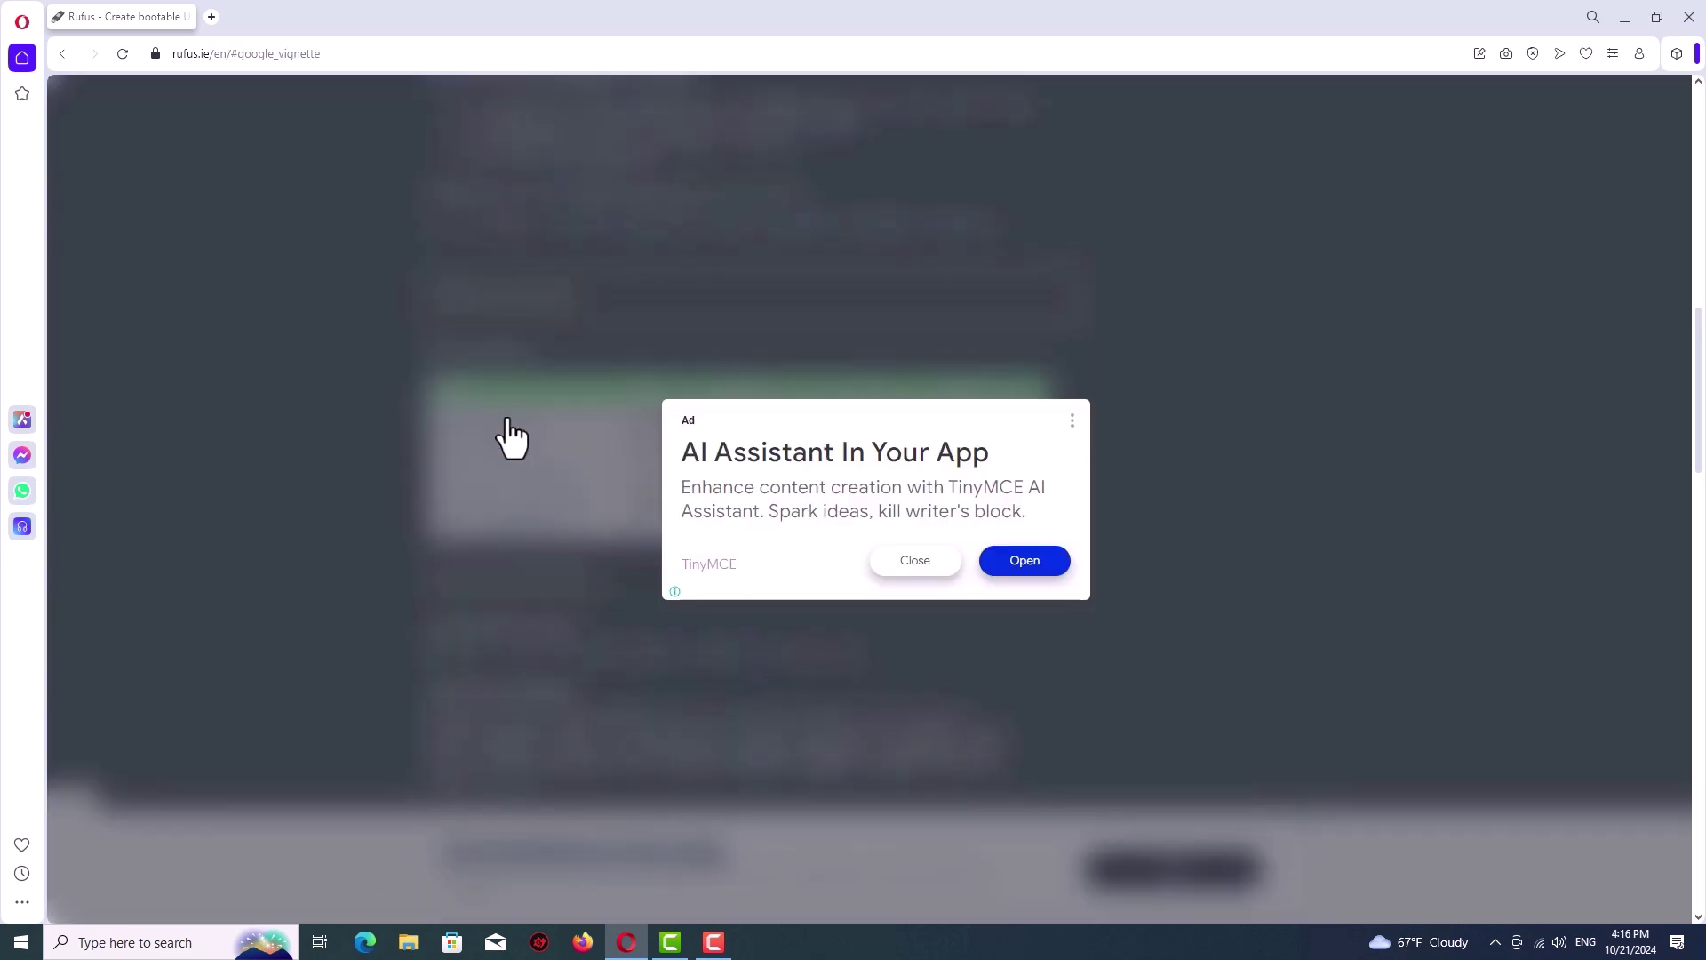
click(901, 569)
click(66, 133)
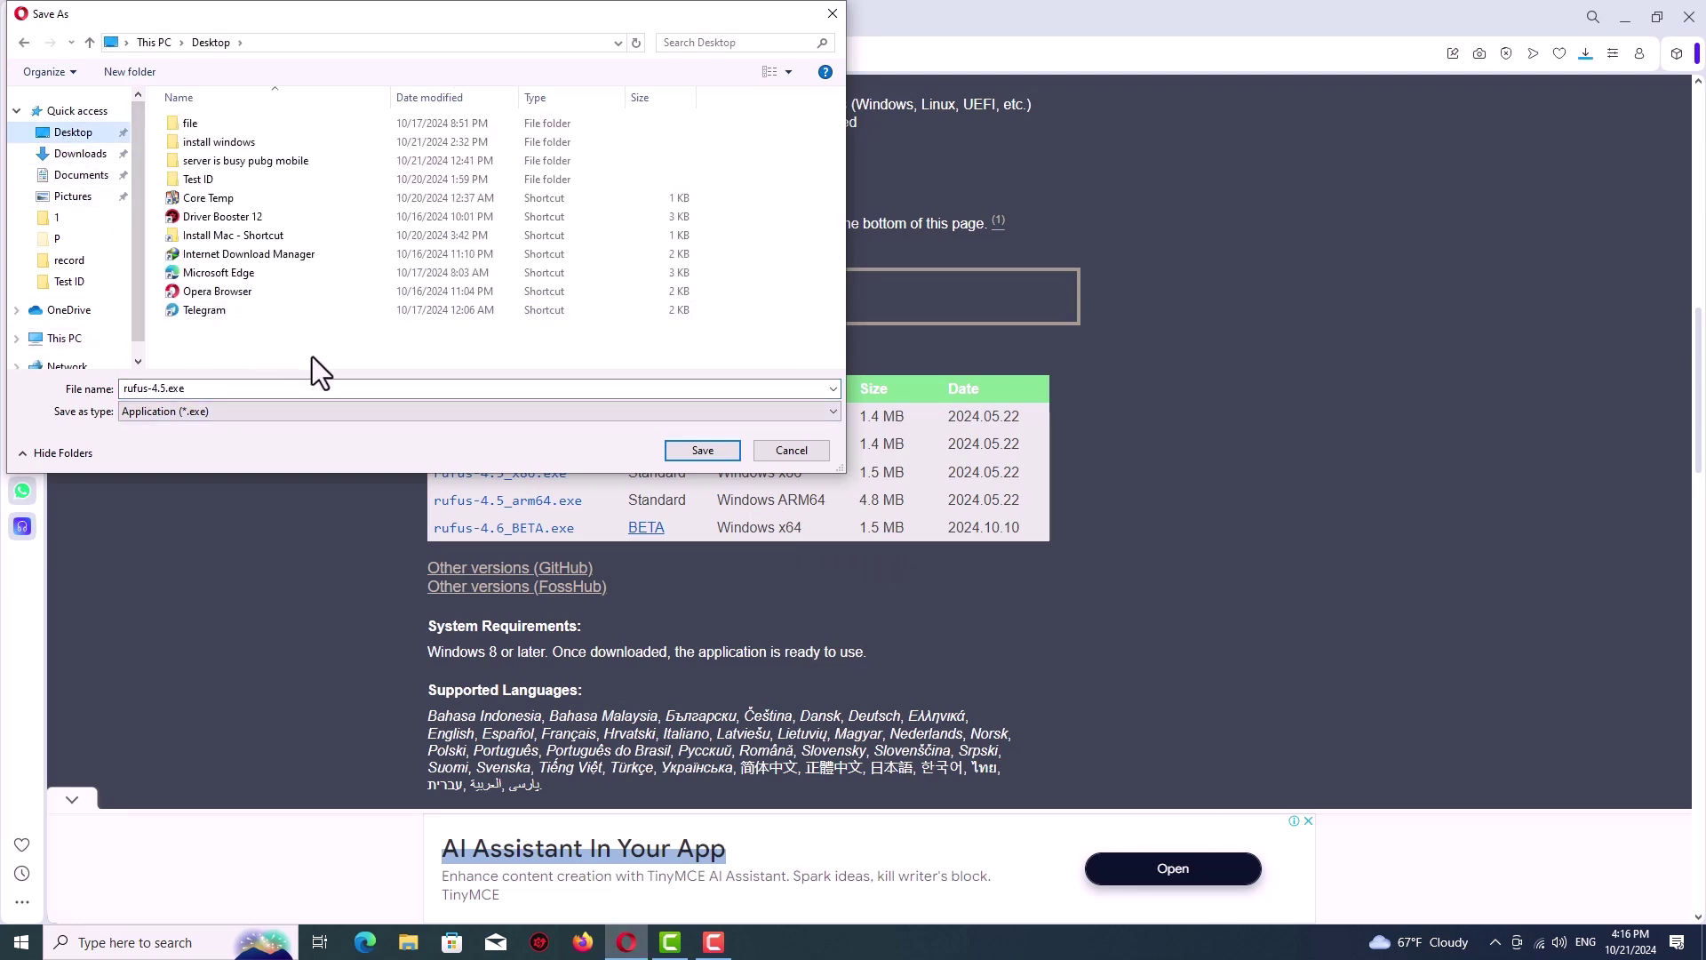
click(722, 457)
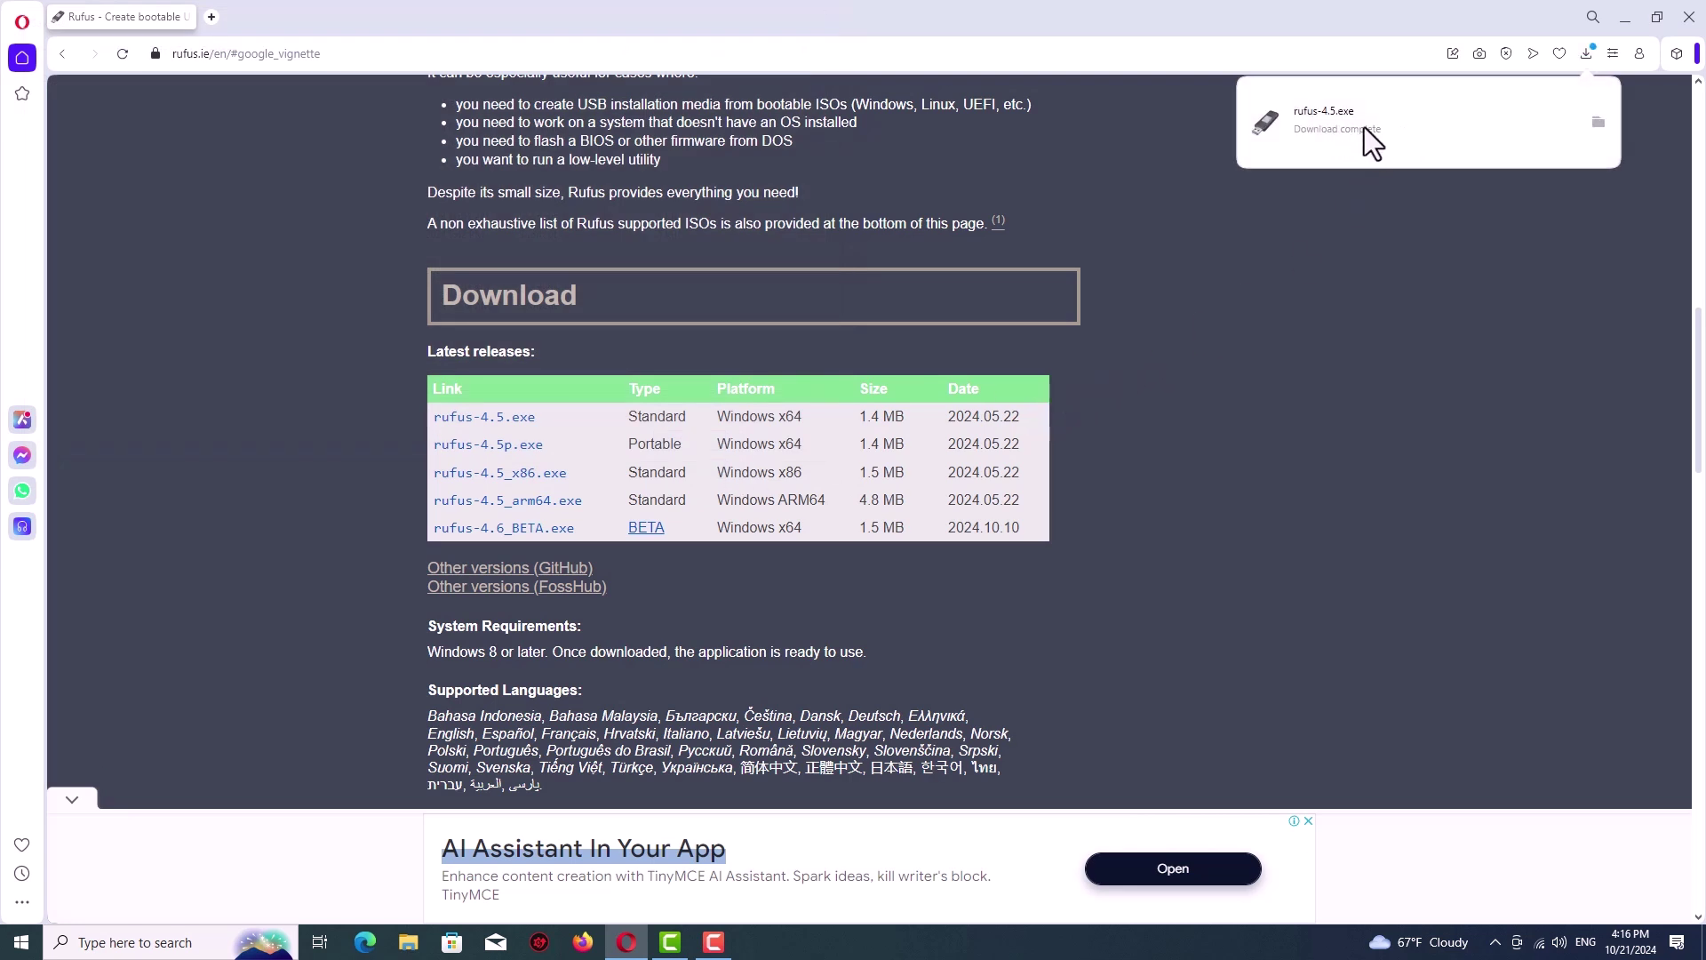
click(1689, 18)
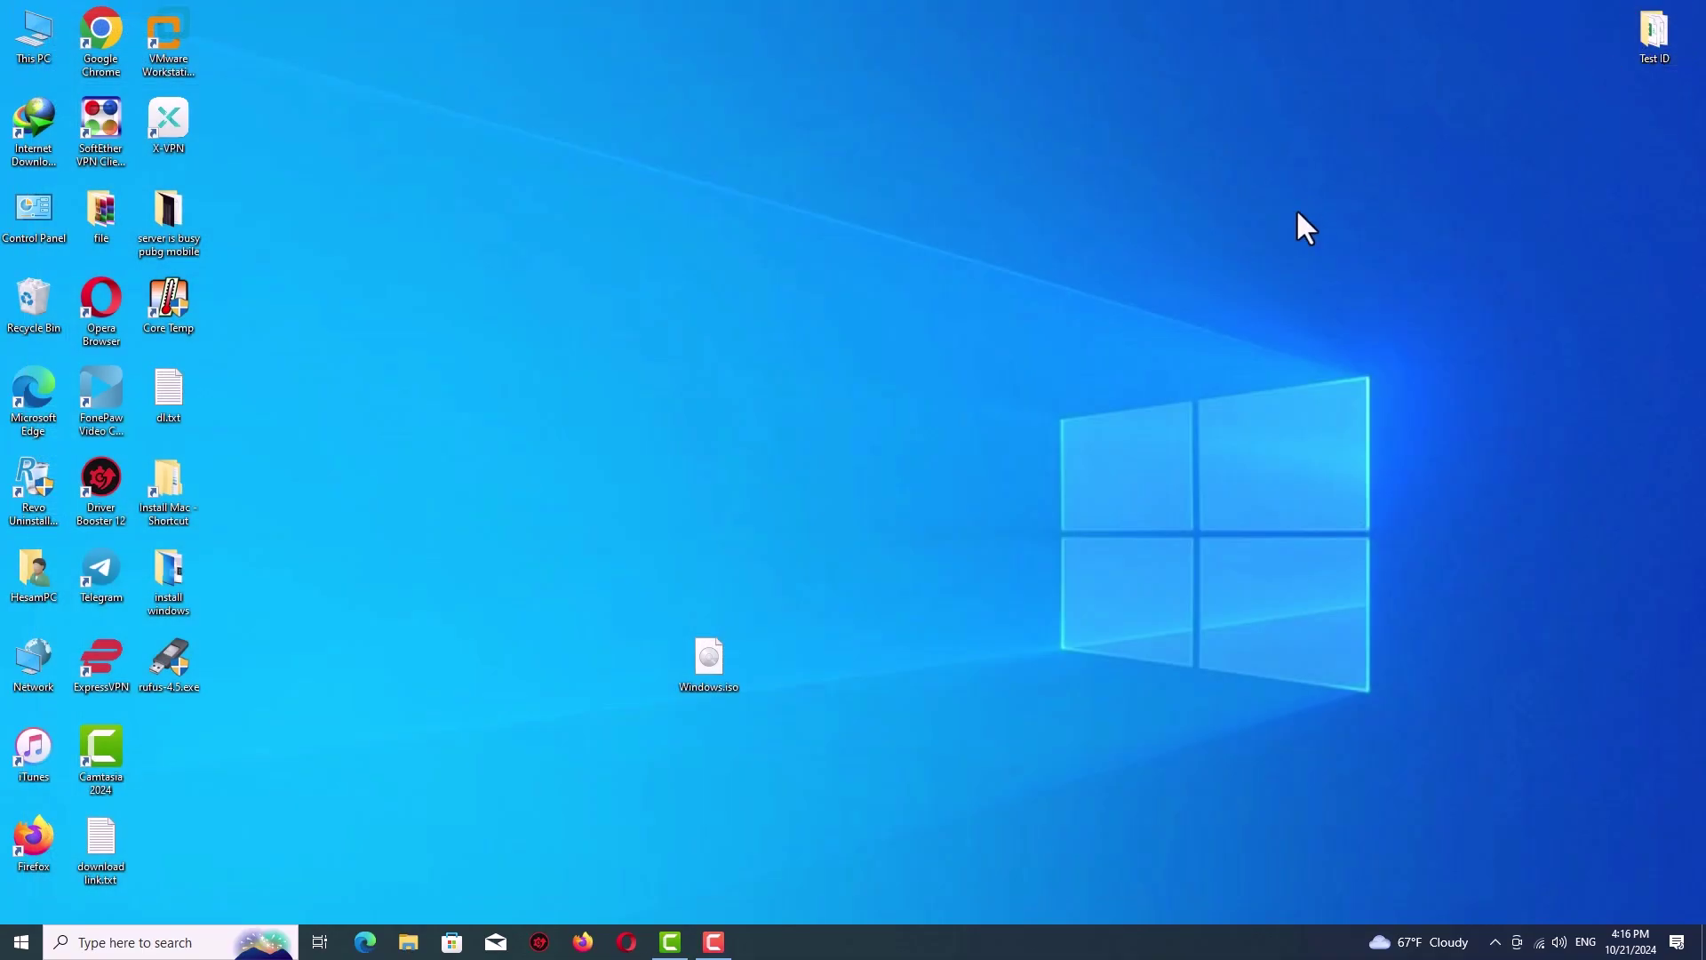
- Run rufus-4.5.exe from the desktop as administrator
right_click(183, 671)
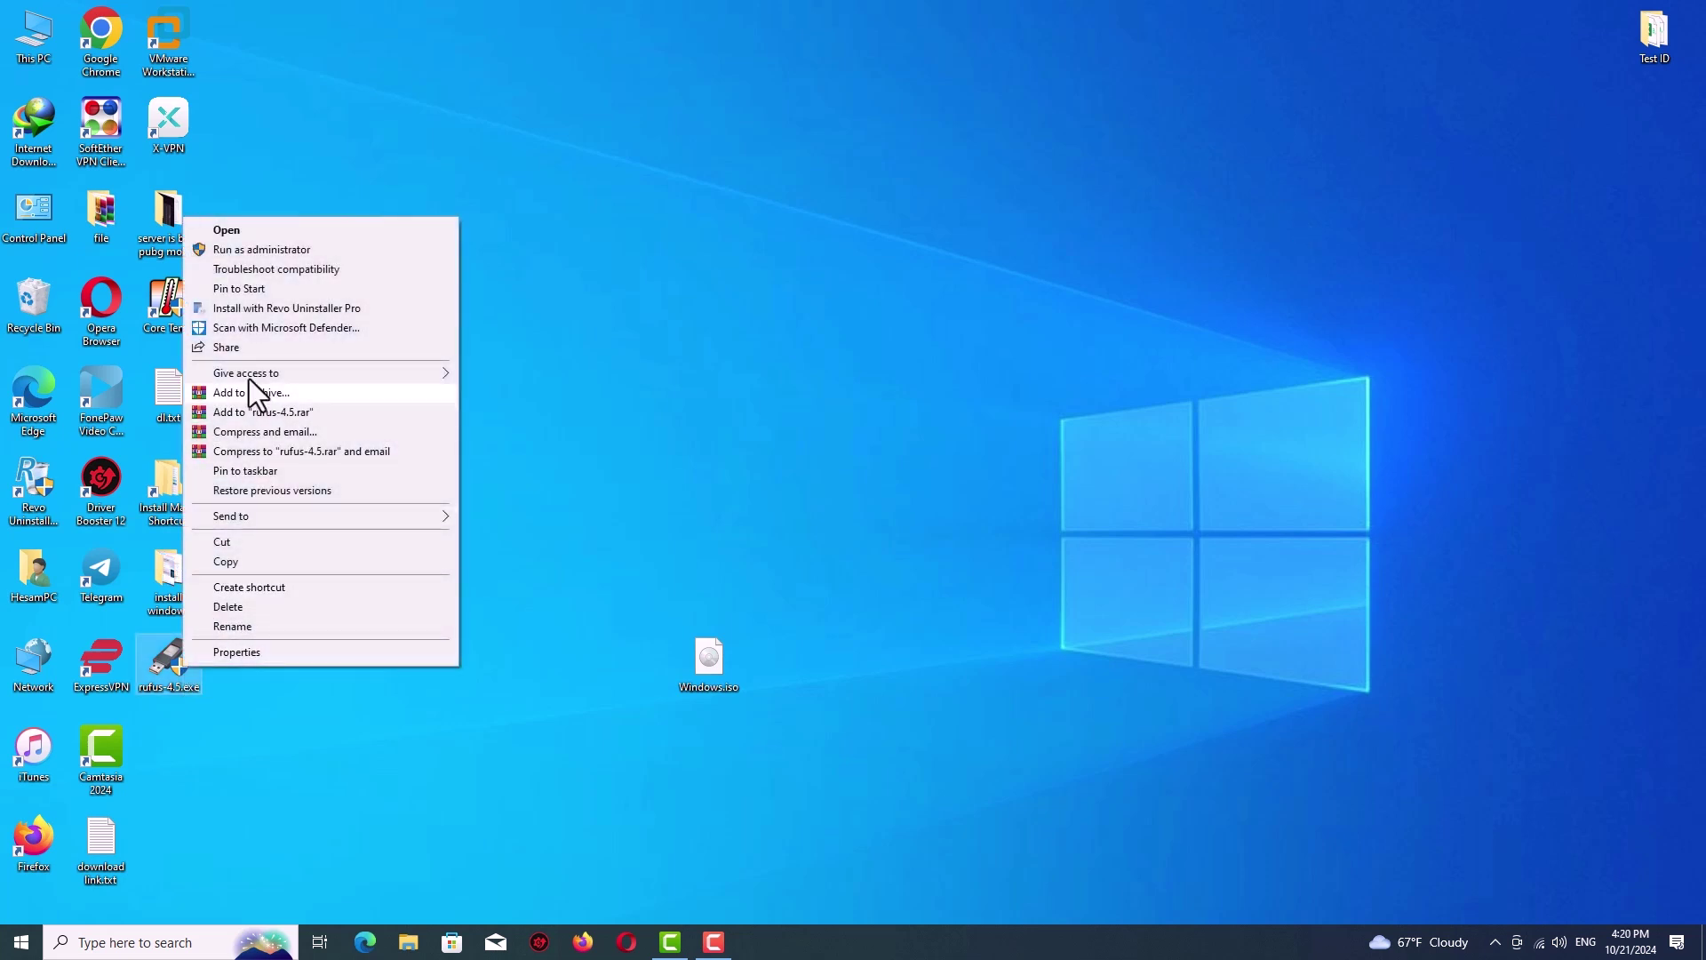
click(232, 250)
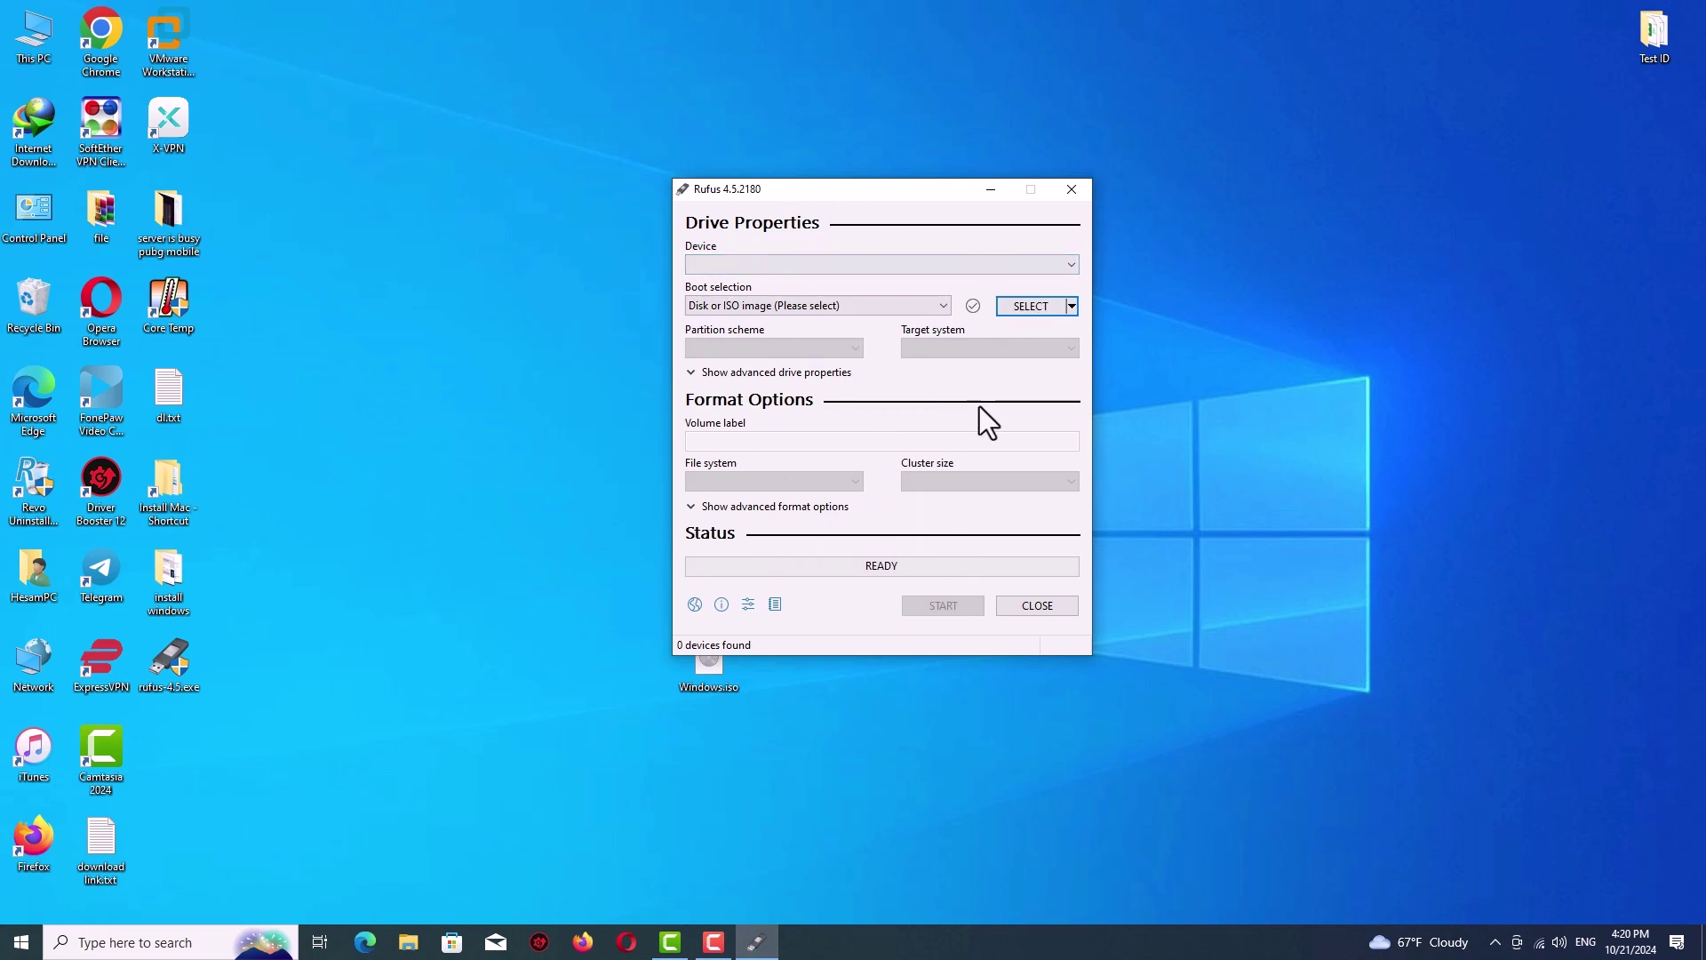
- Select SILICON PW (H:) [7.7GB] as the target device
click(1045, 265)
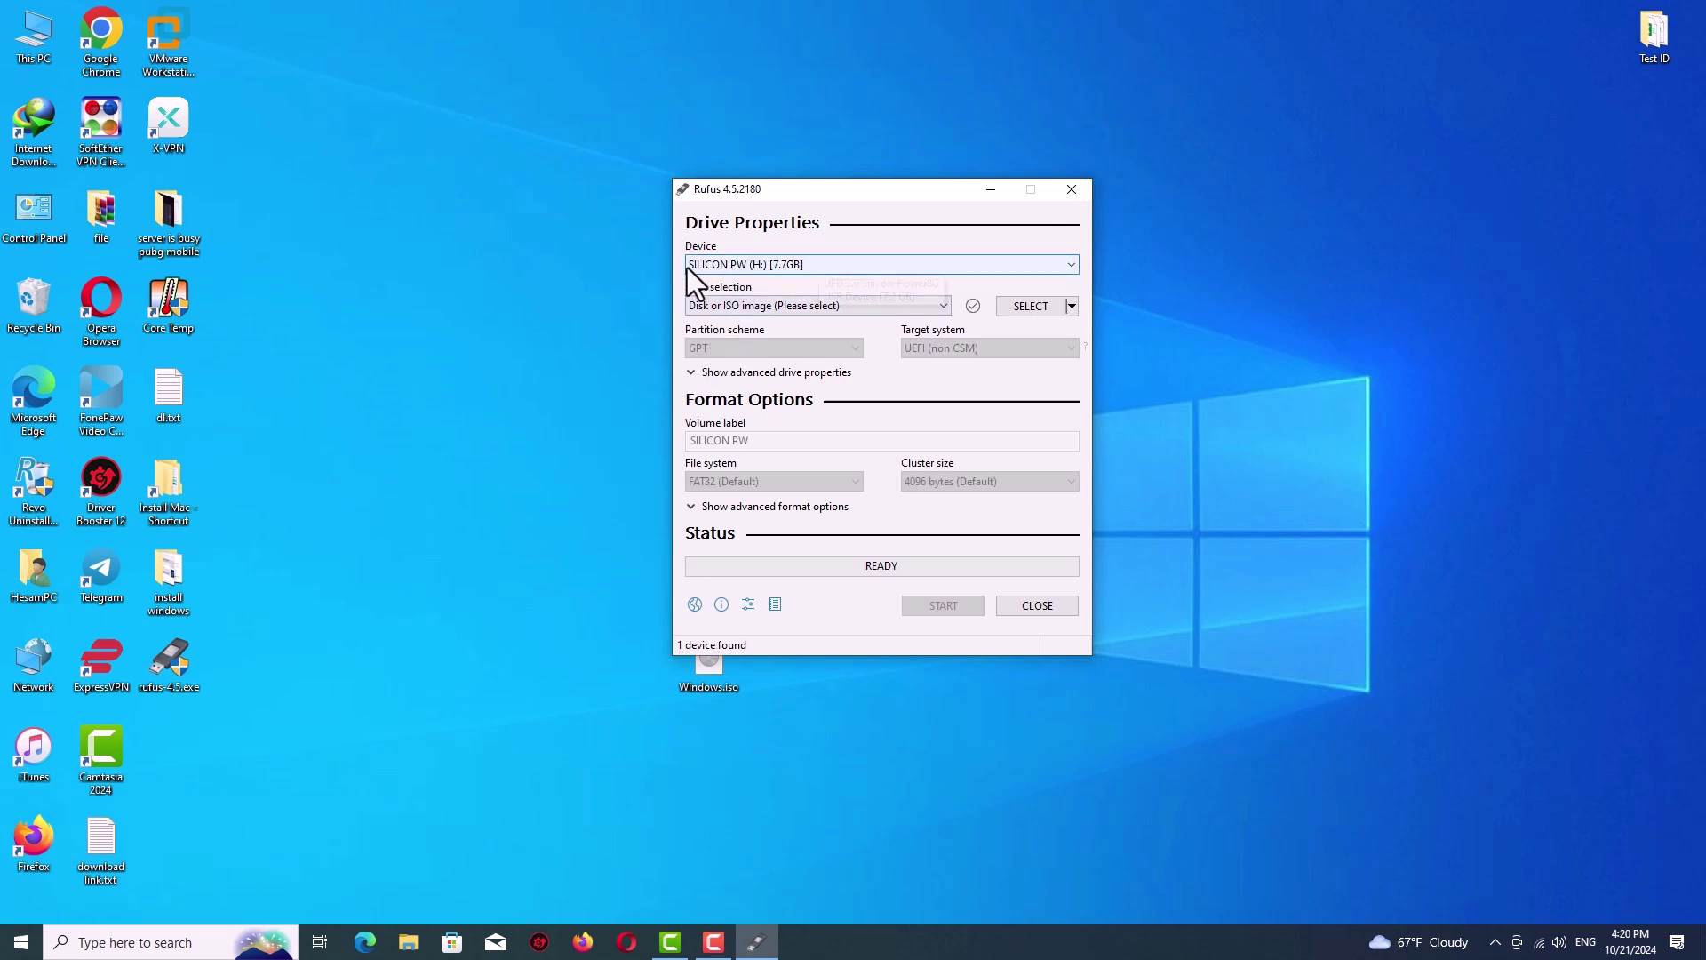
- Open This PC to check the empty SILICON PW (H:) drive, then close it
double_click(19, 36)
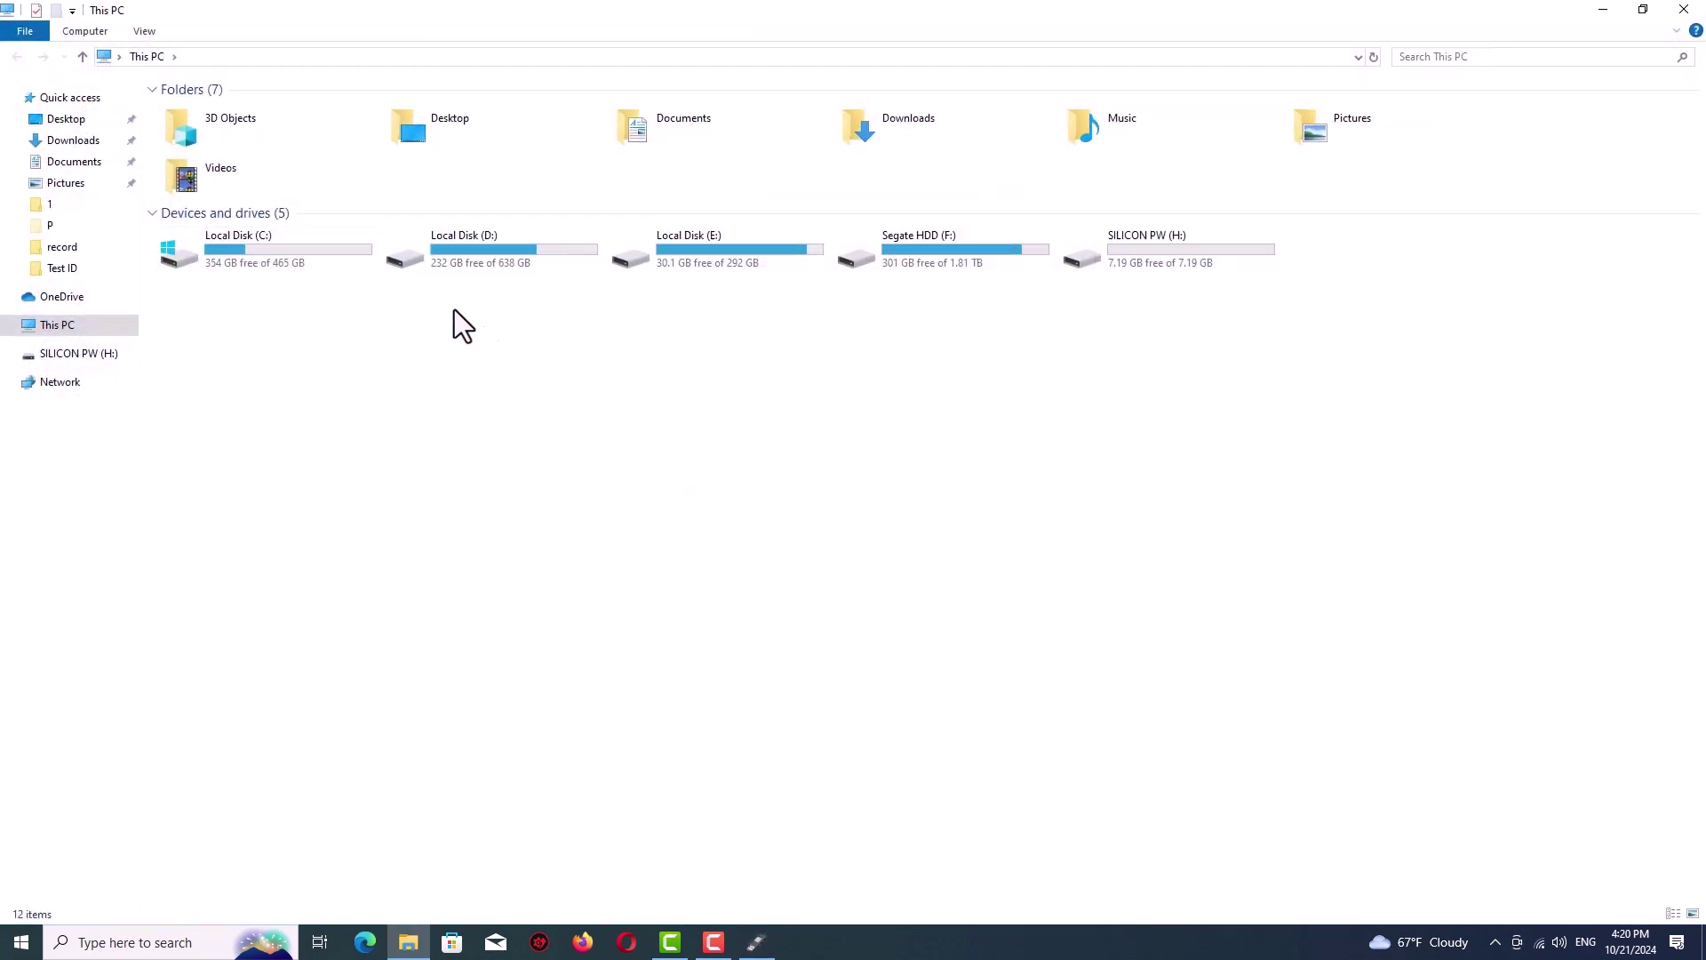
click(1684, 10)
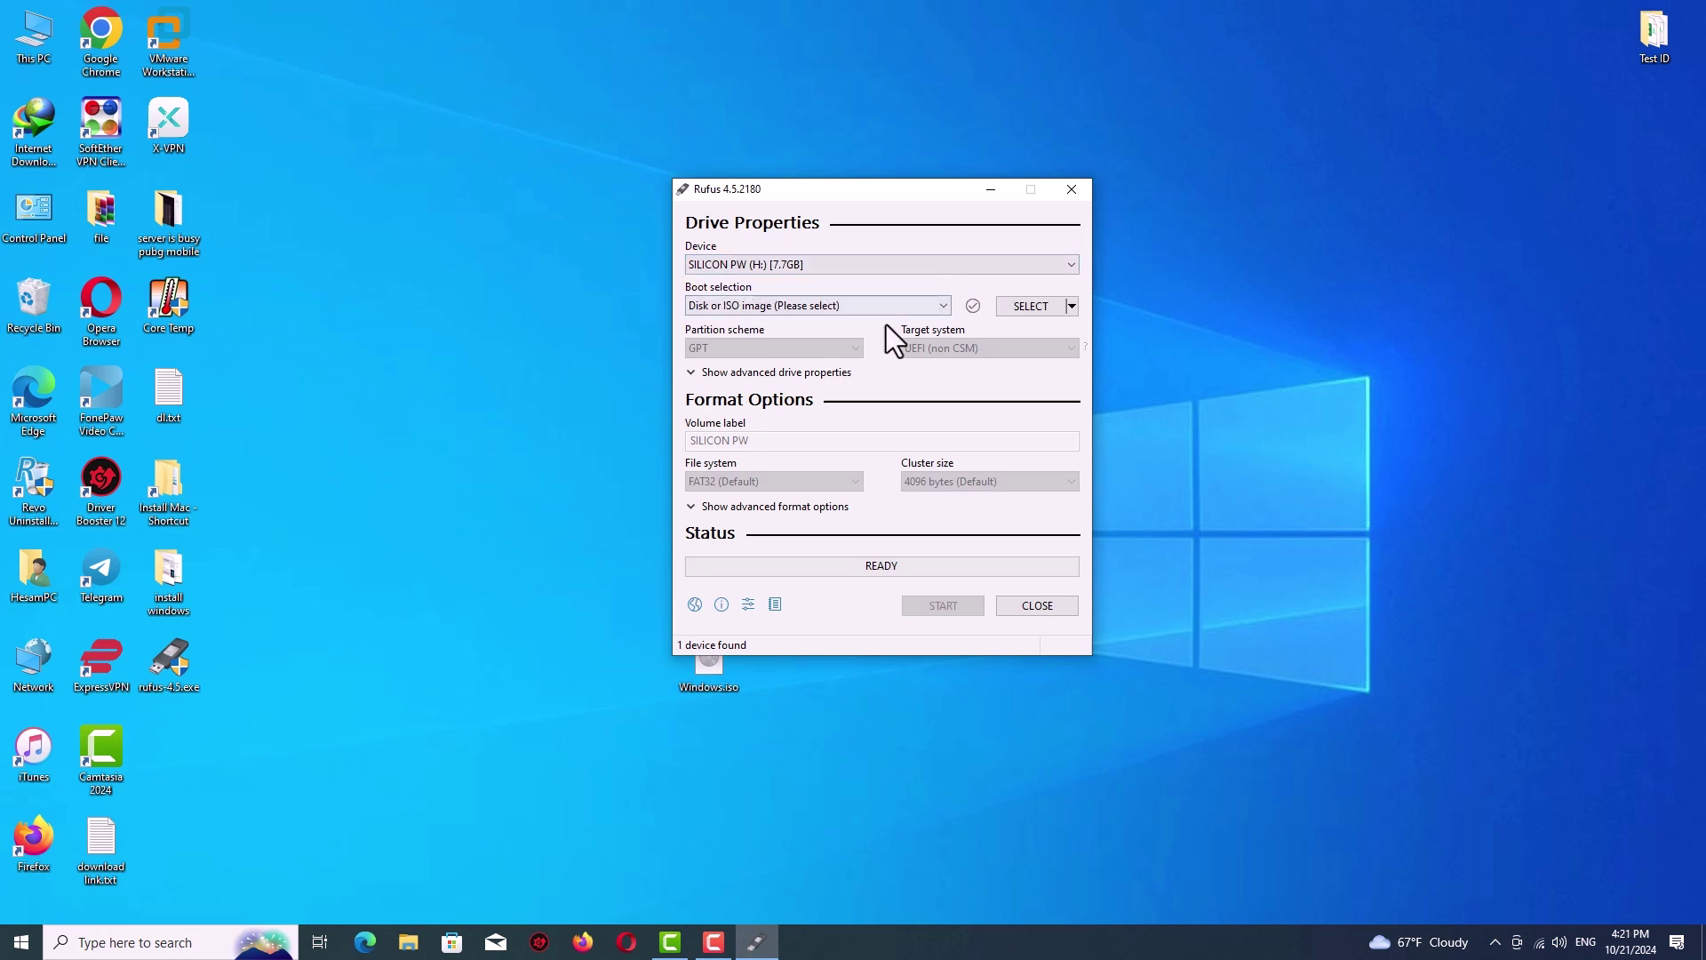
- Keep 'Disk or ISO image' as the boot selection and expand the SELECT/DOWNLOAD menu
click(831, 308)
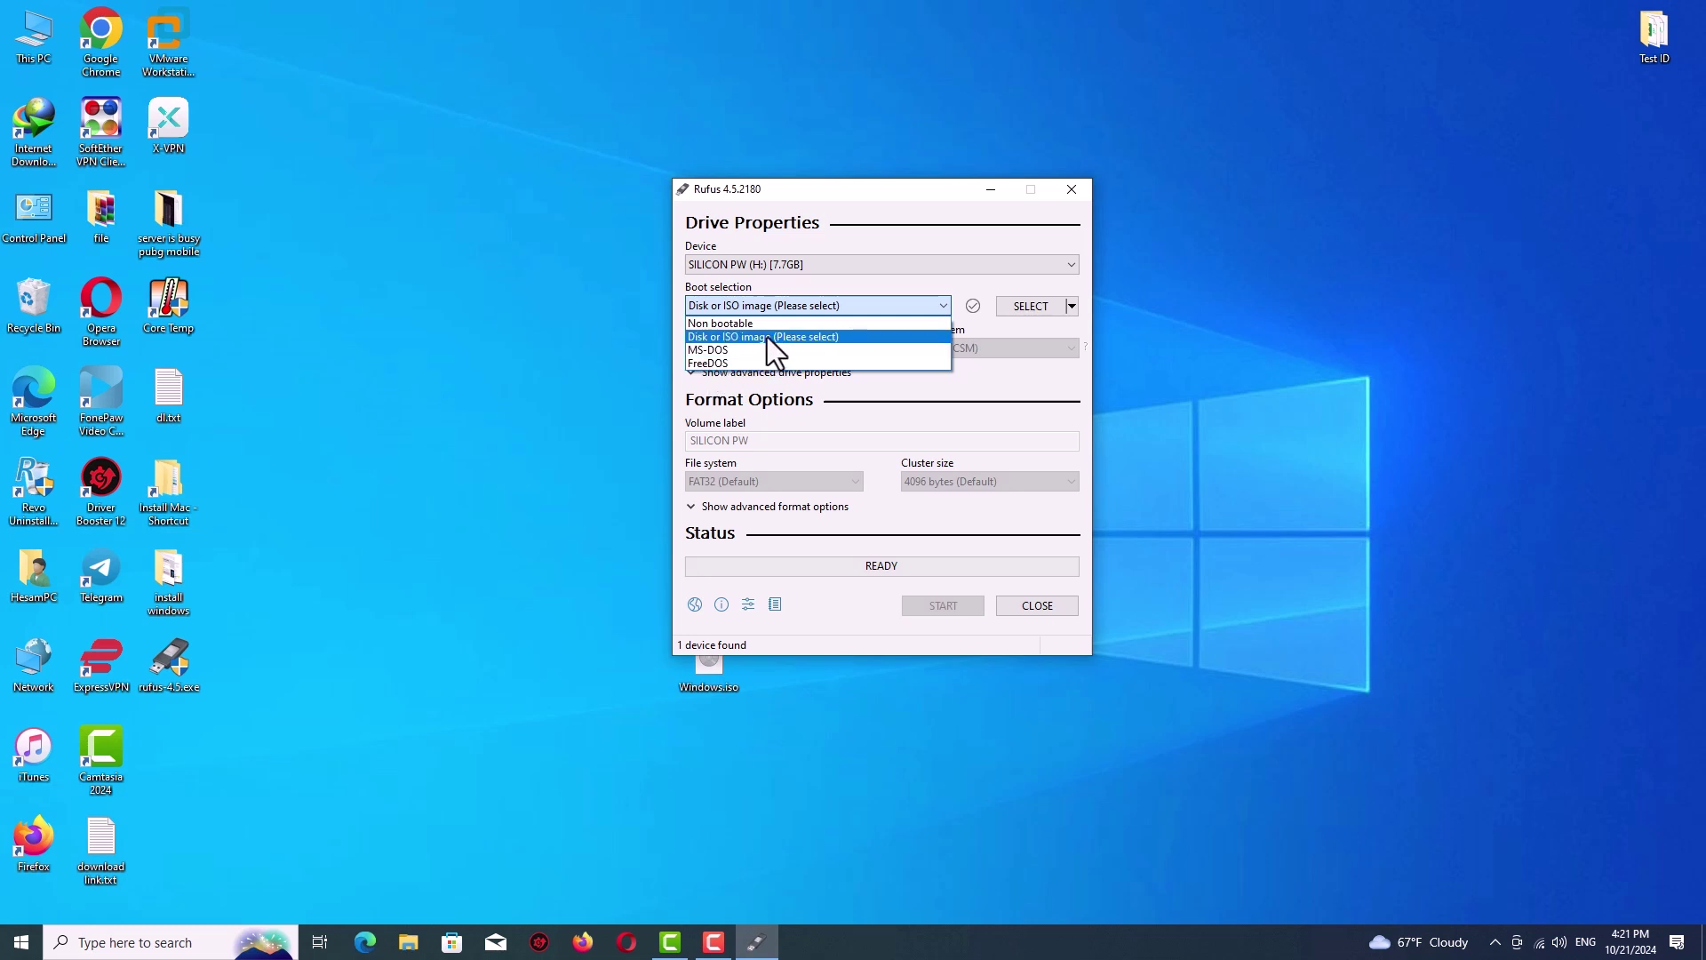
click(729, 336)
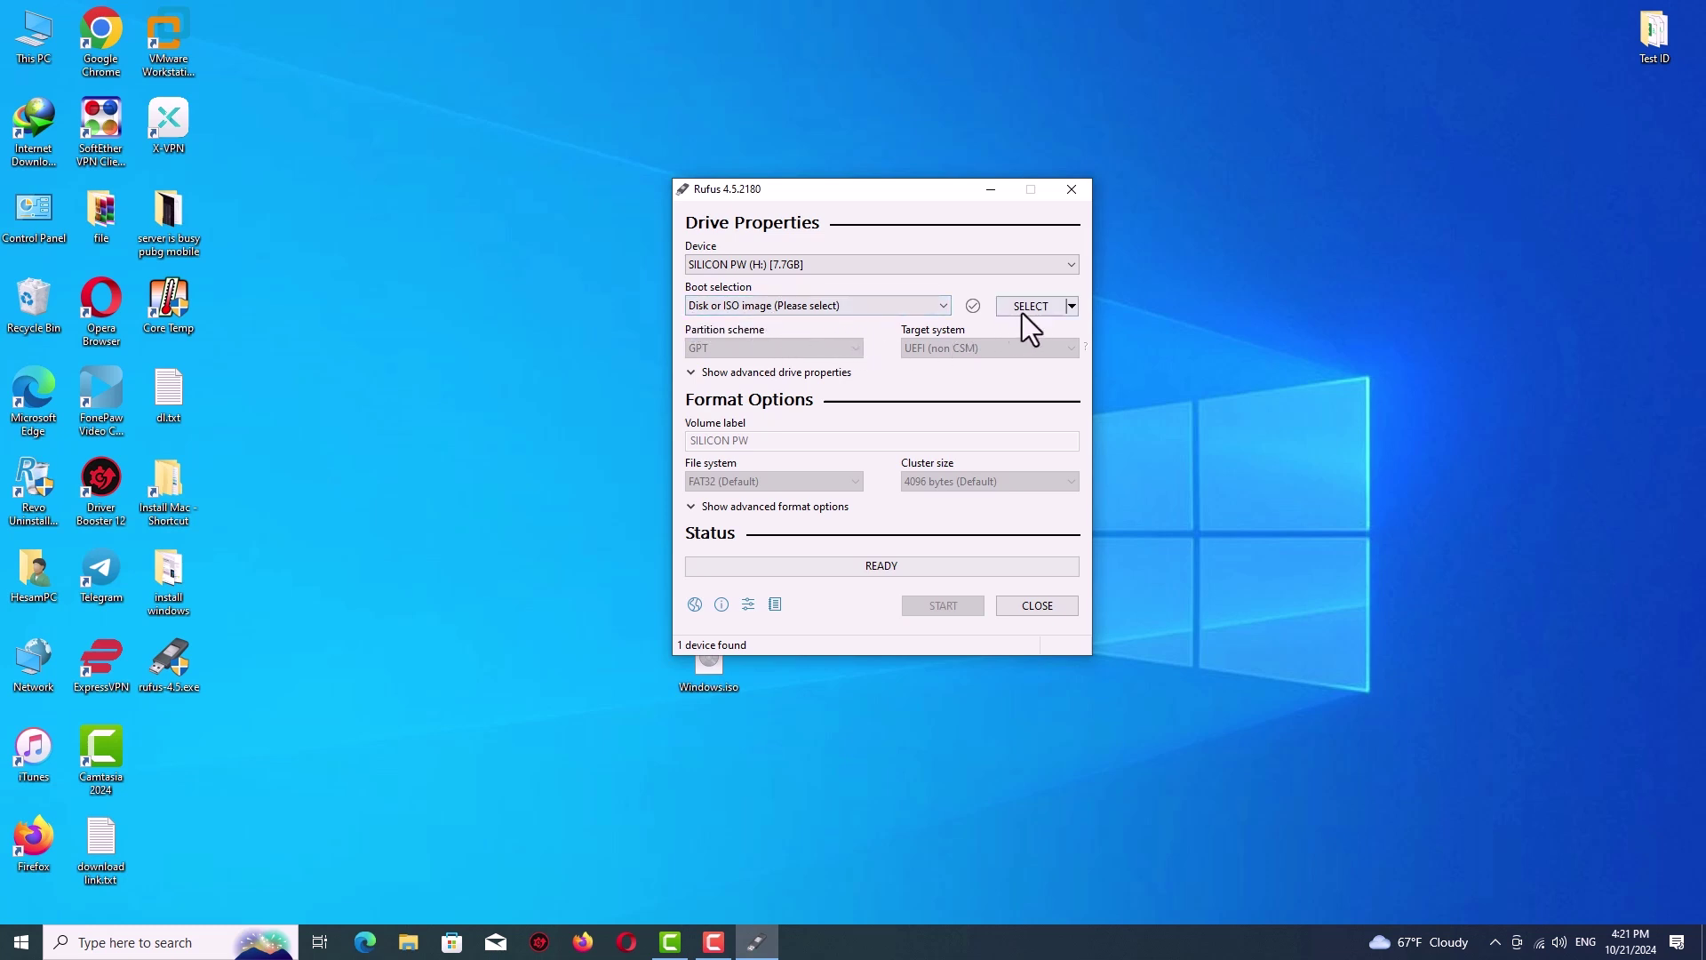
click(1075, 308)
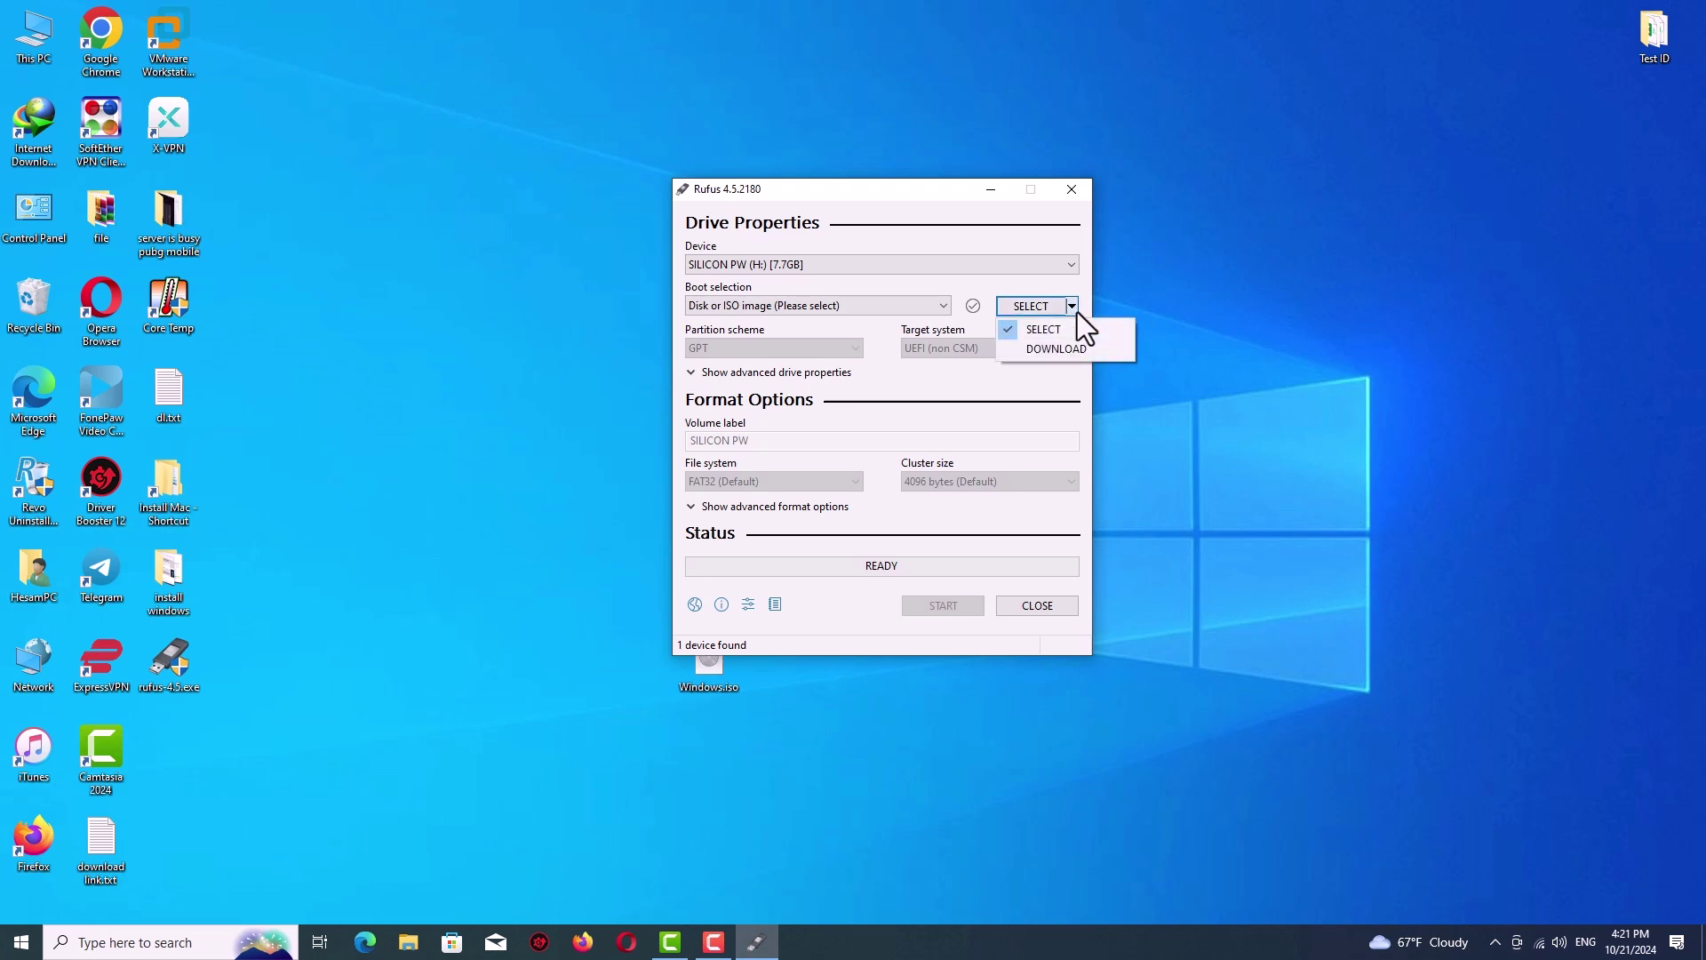
- Choose Windows.iso from the Desktop as the boot image
click(1033, 307)
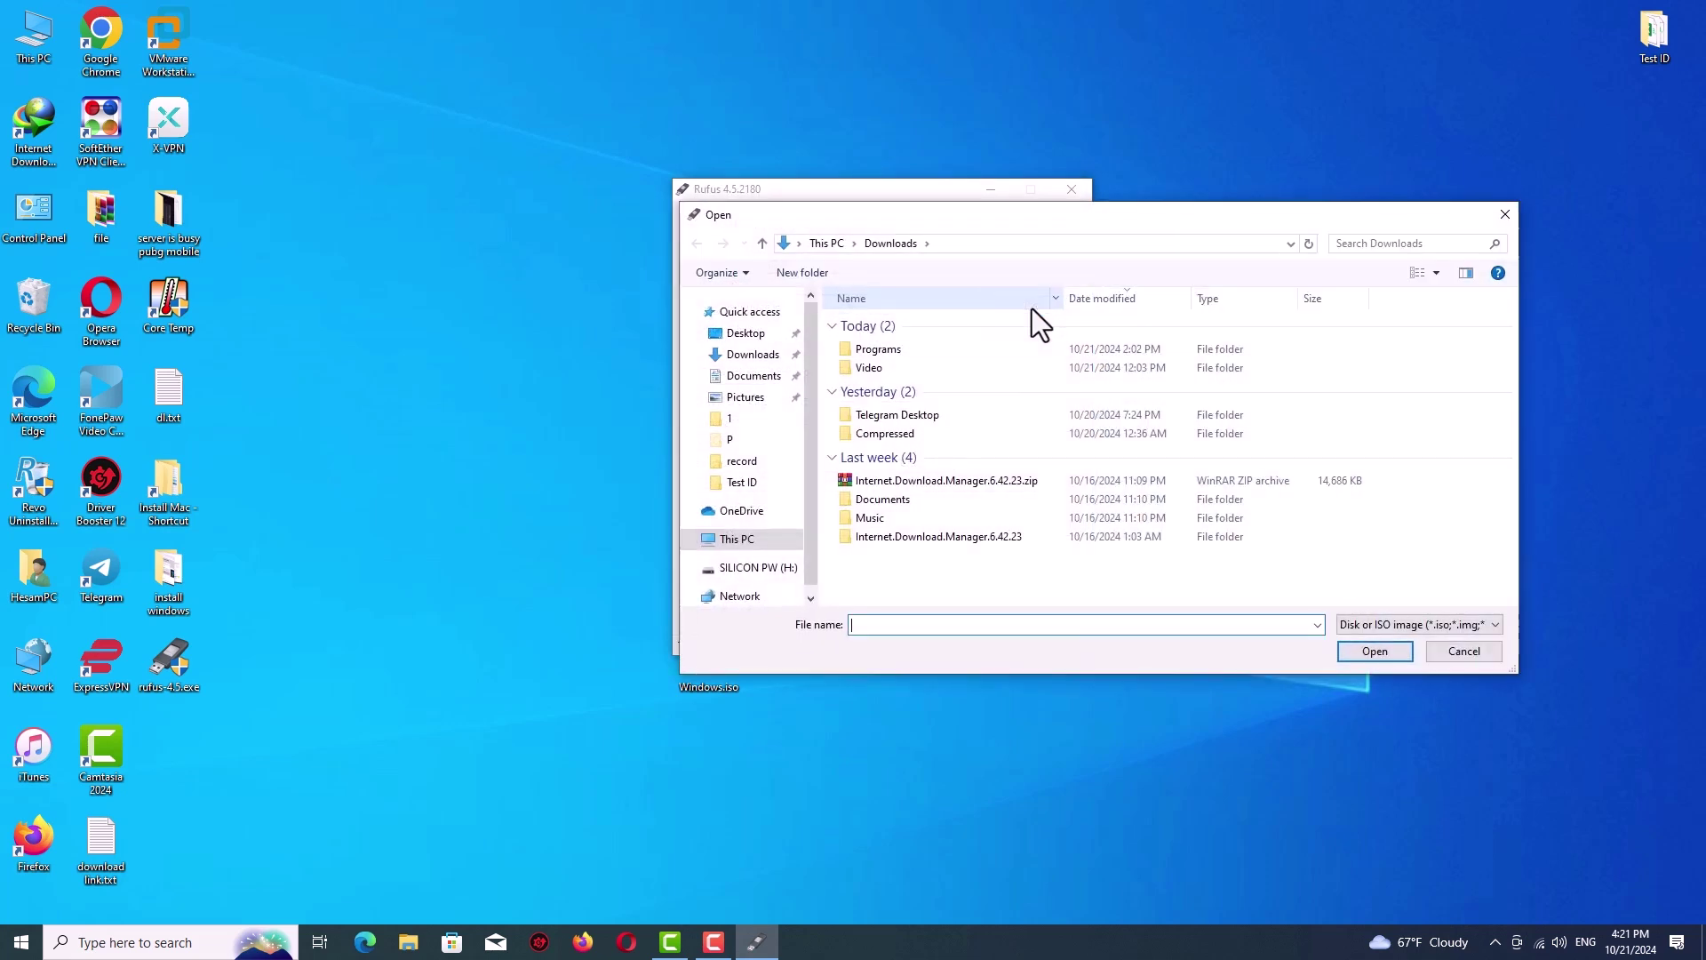
click(747, 336)
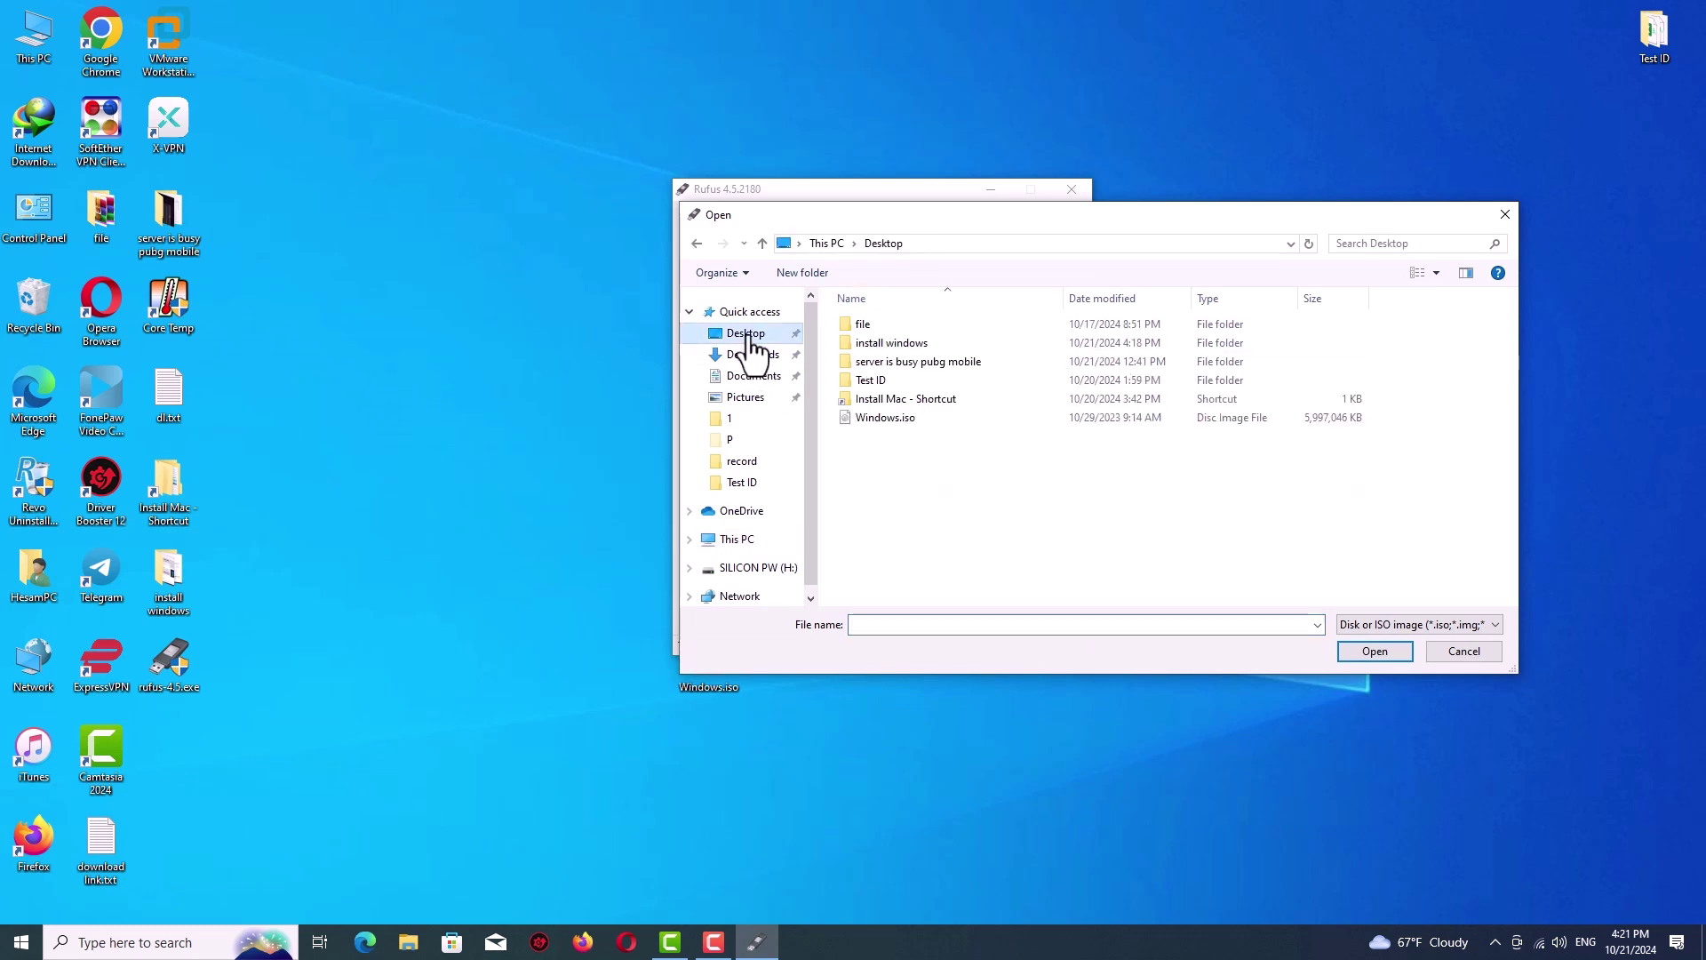
double_click(894, 417)
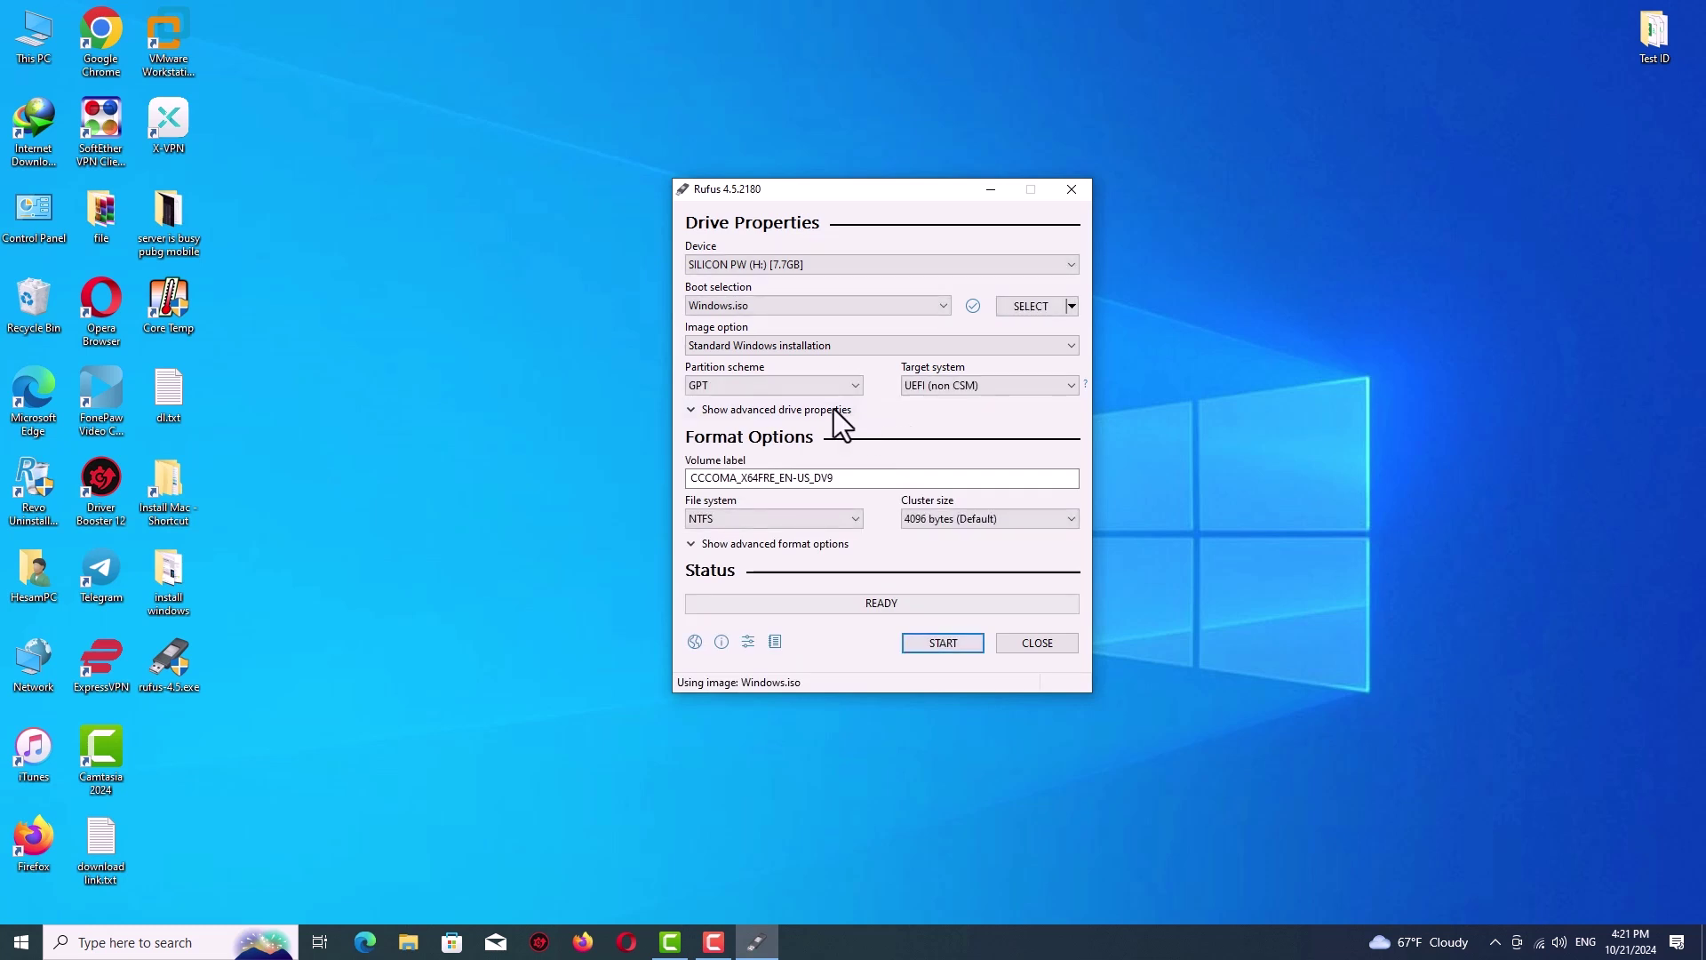
- Keep Standard Windows installation as the image option and GPT as the partition scheme
click(879, 344)
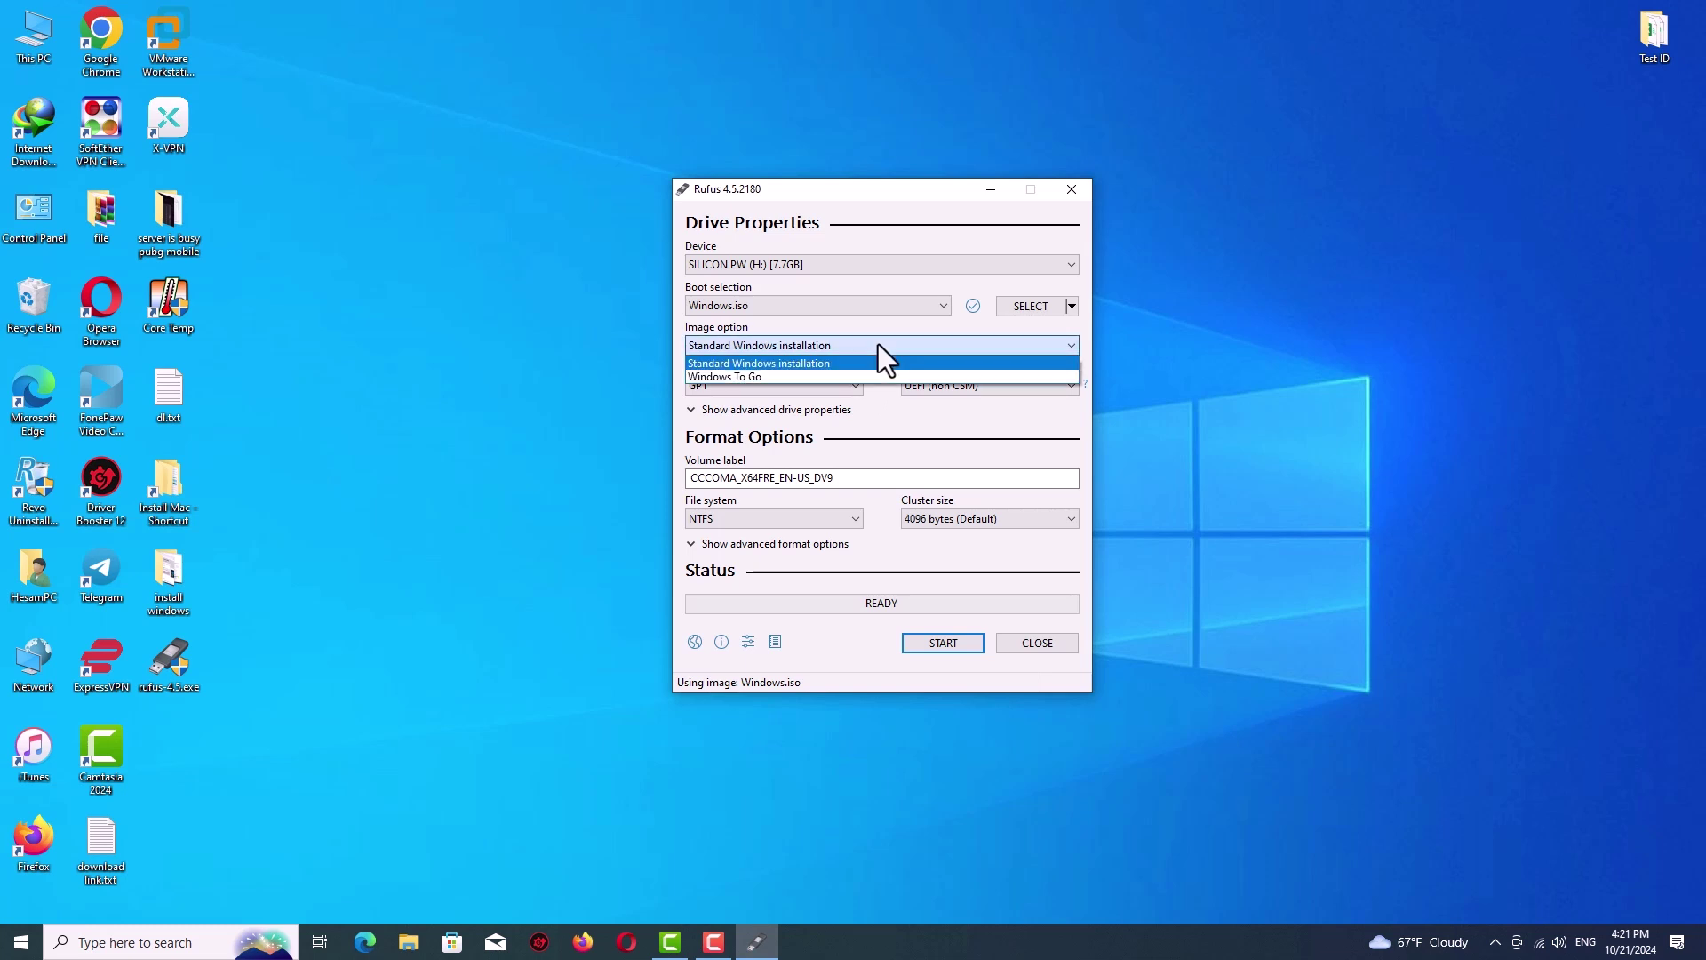
click(771, 363)
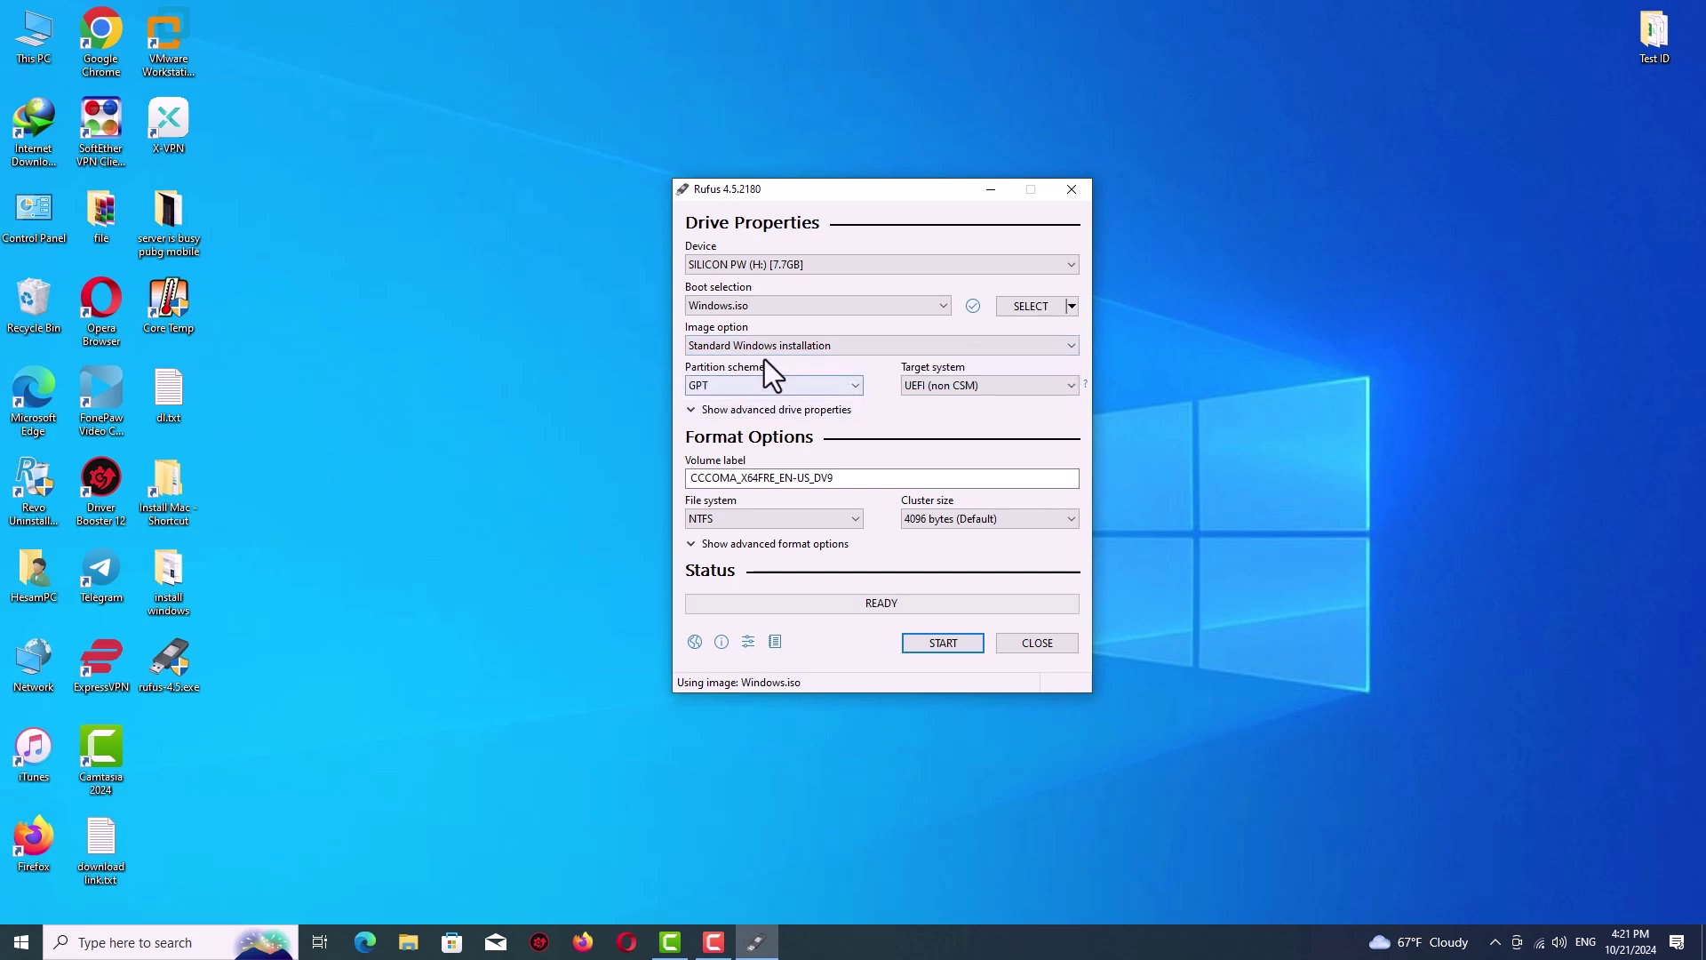
click(757, 384)
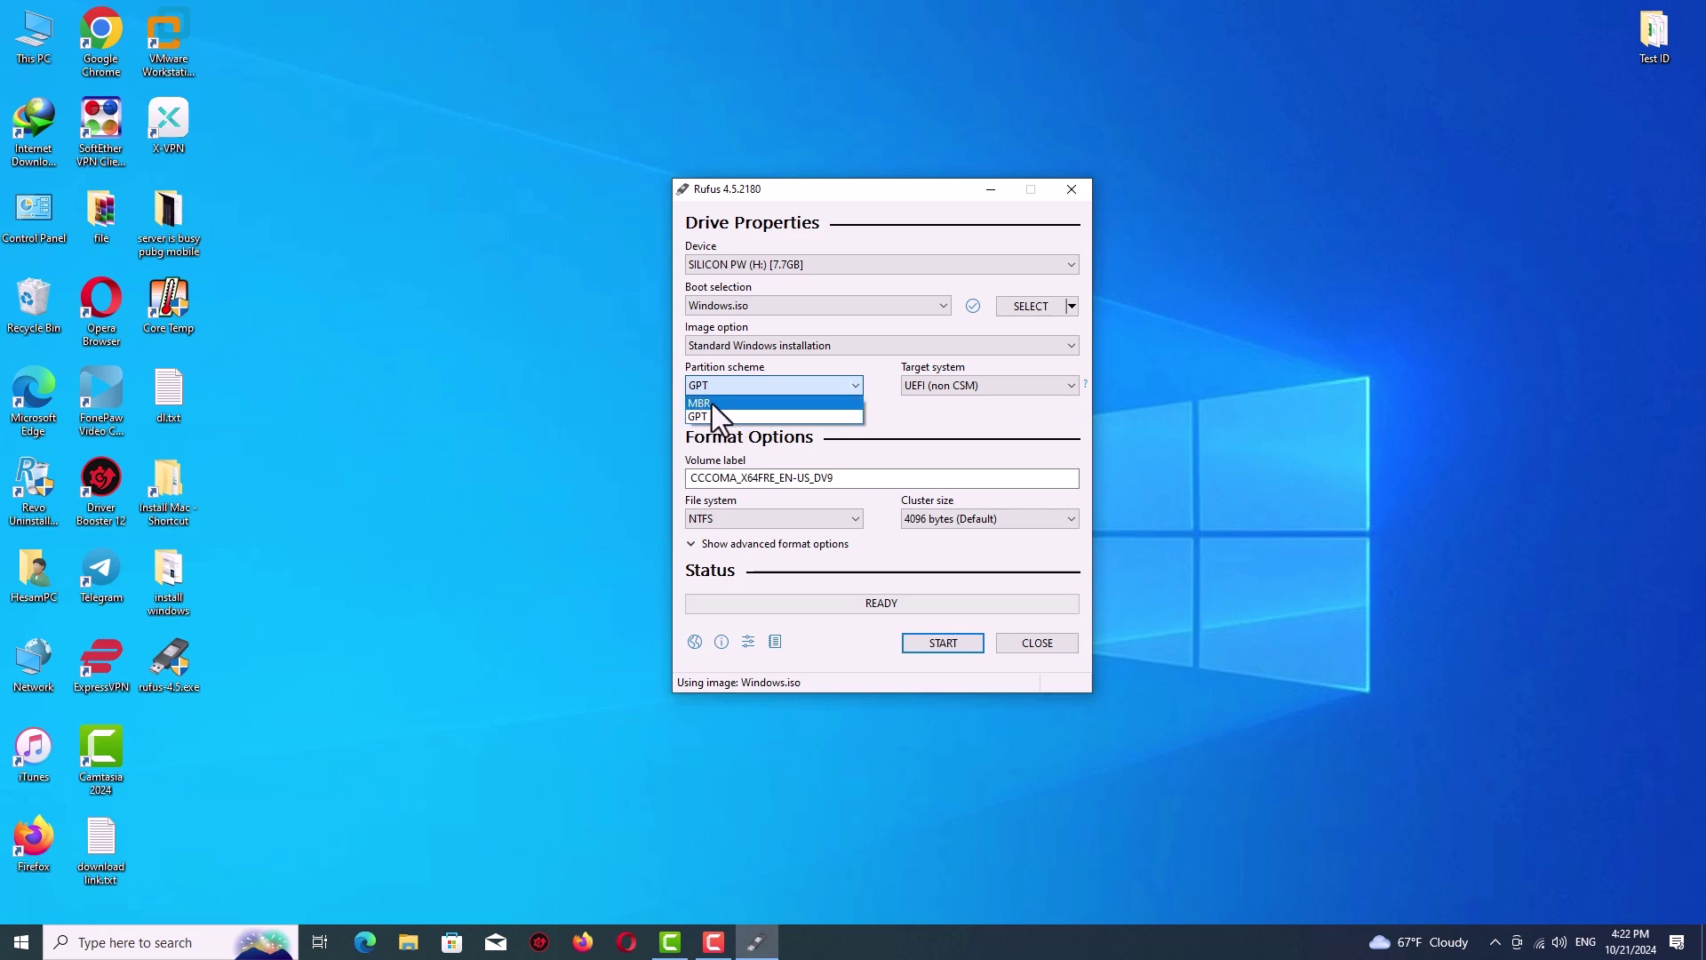
click(827, 415)
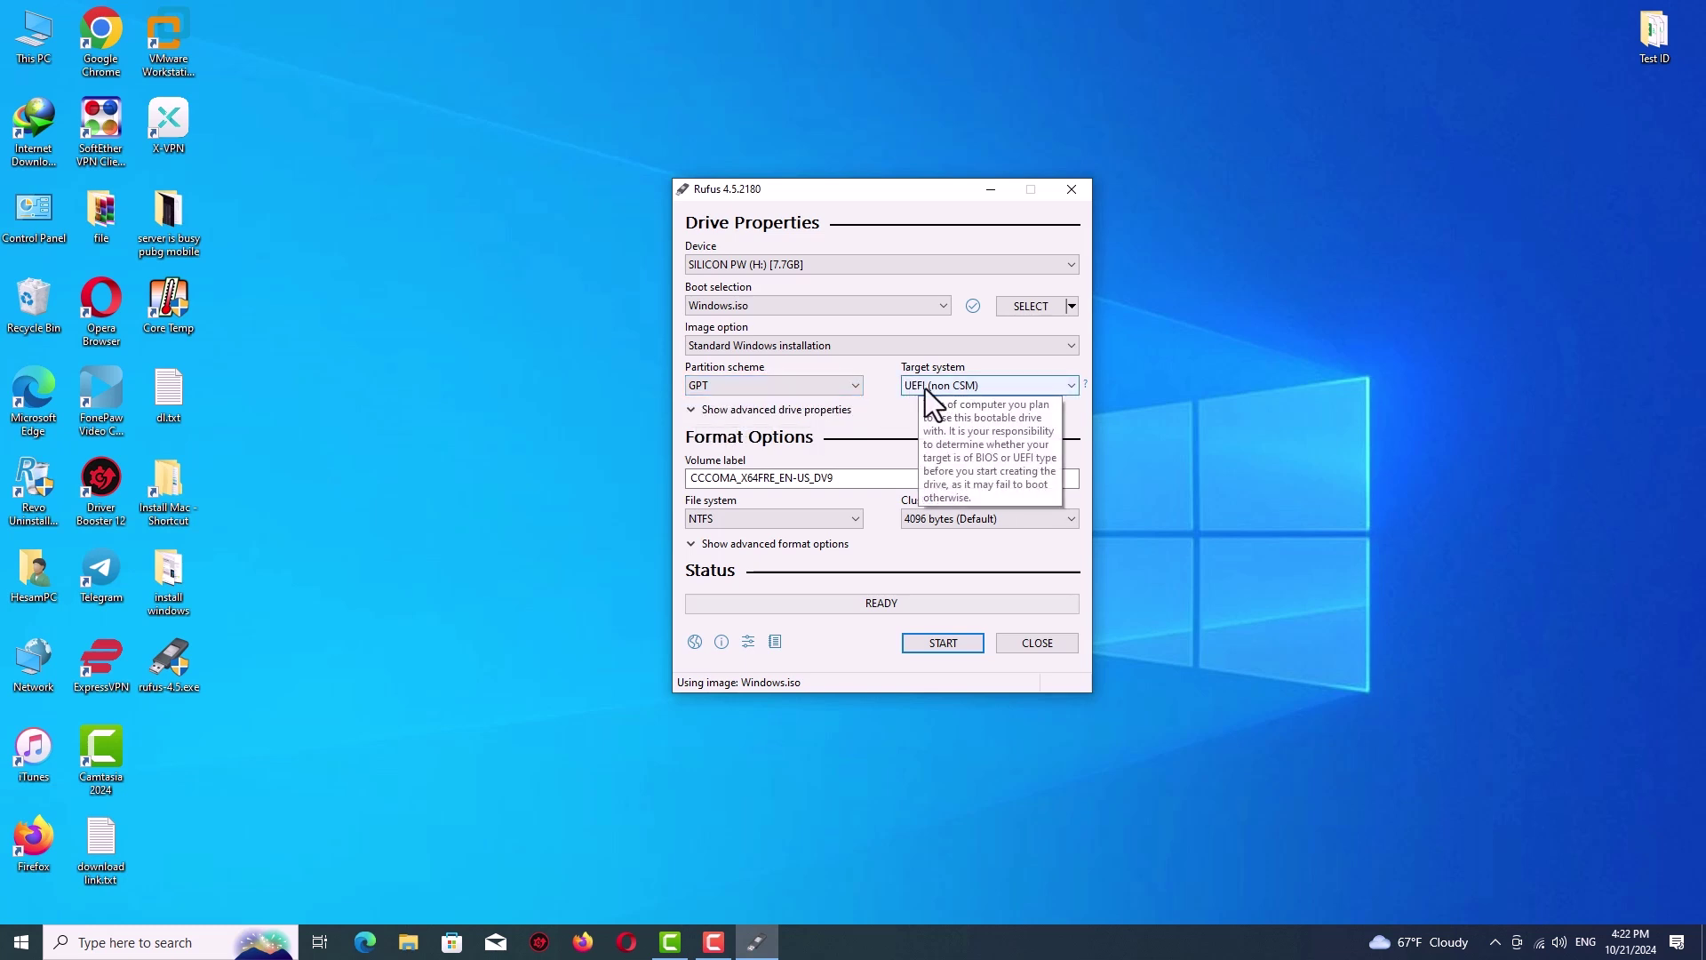
- Check the UEFI (non CSM) target system, briefly switching to MBR before returning to GPT
click(925, 387)
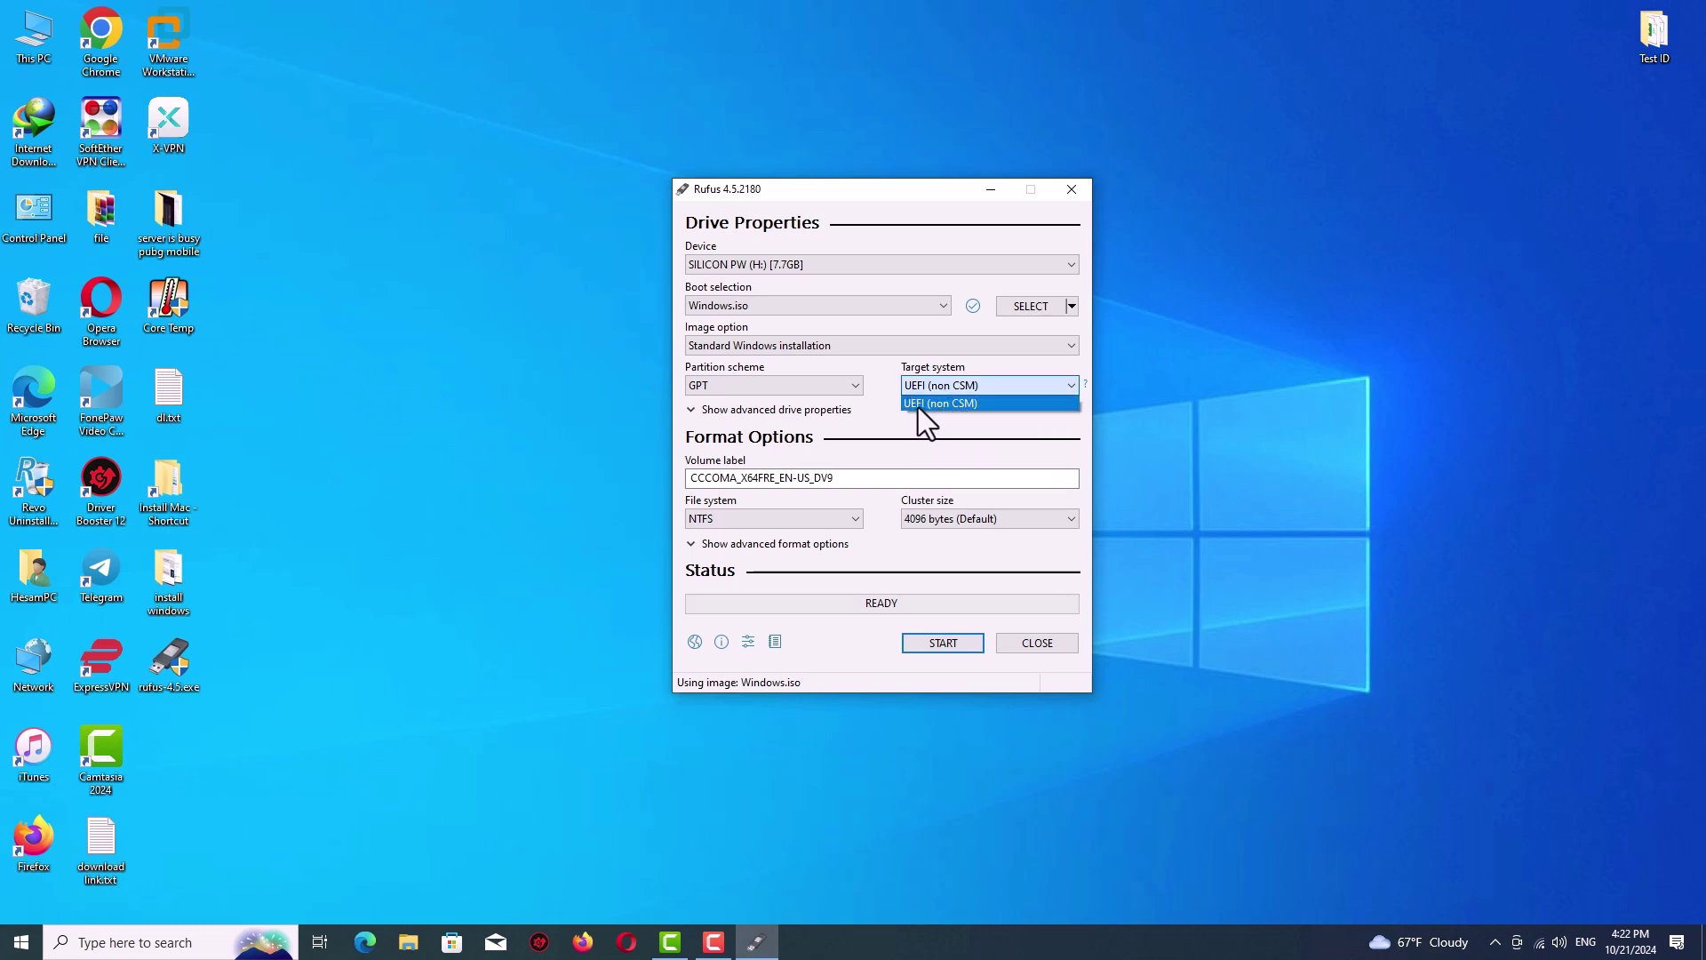
click(945, 405)
click(782, 387)
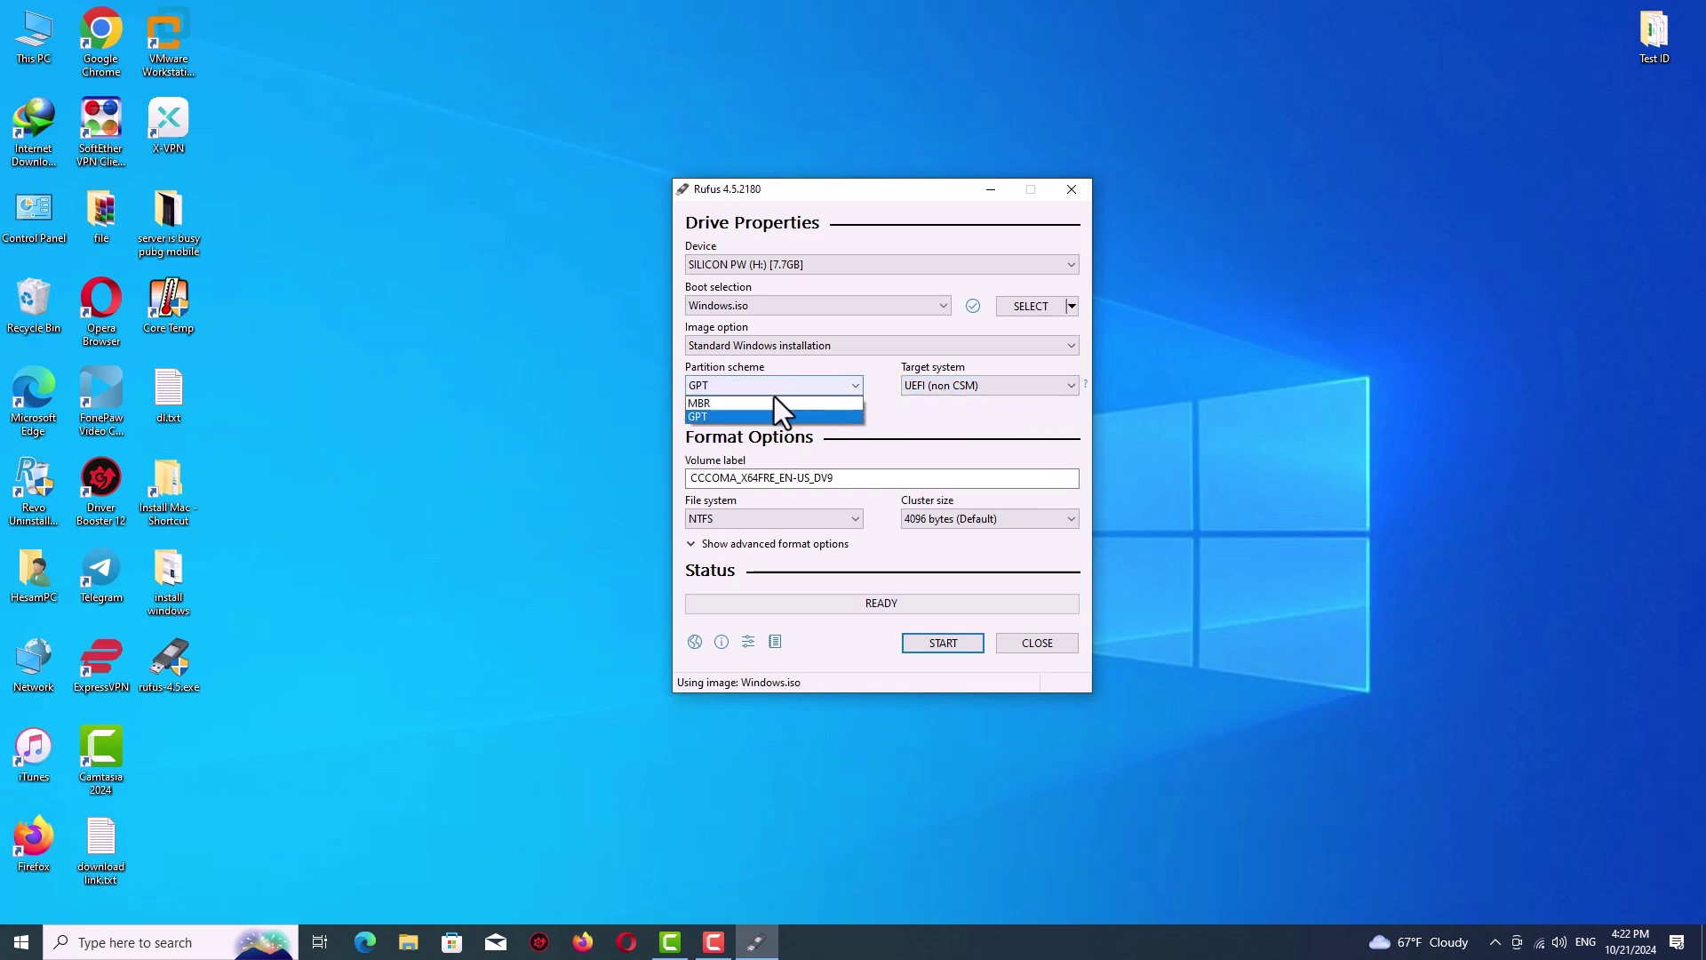
click(749, 405)
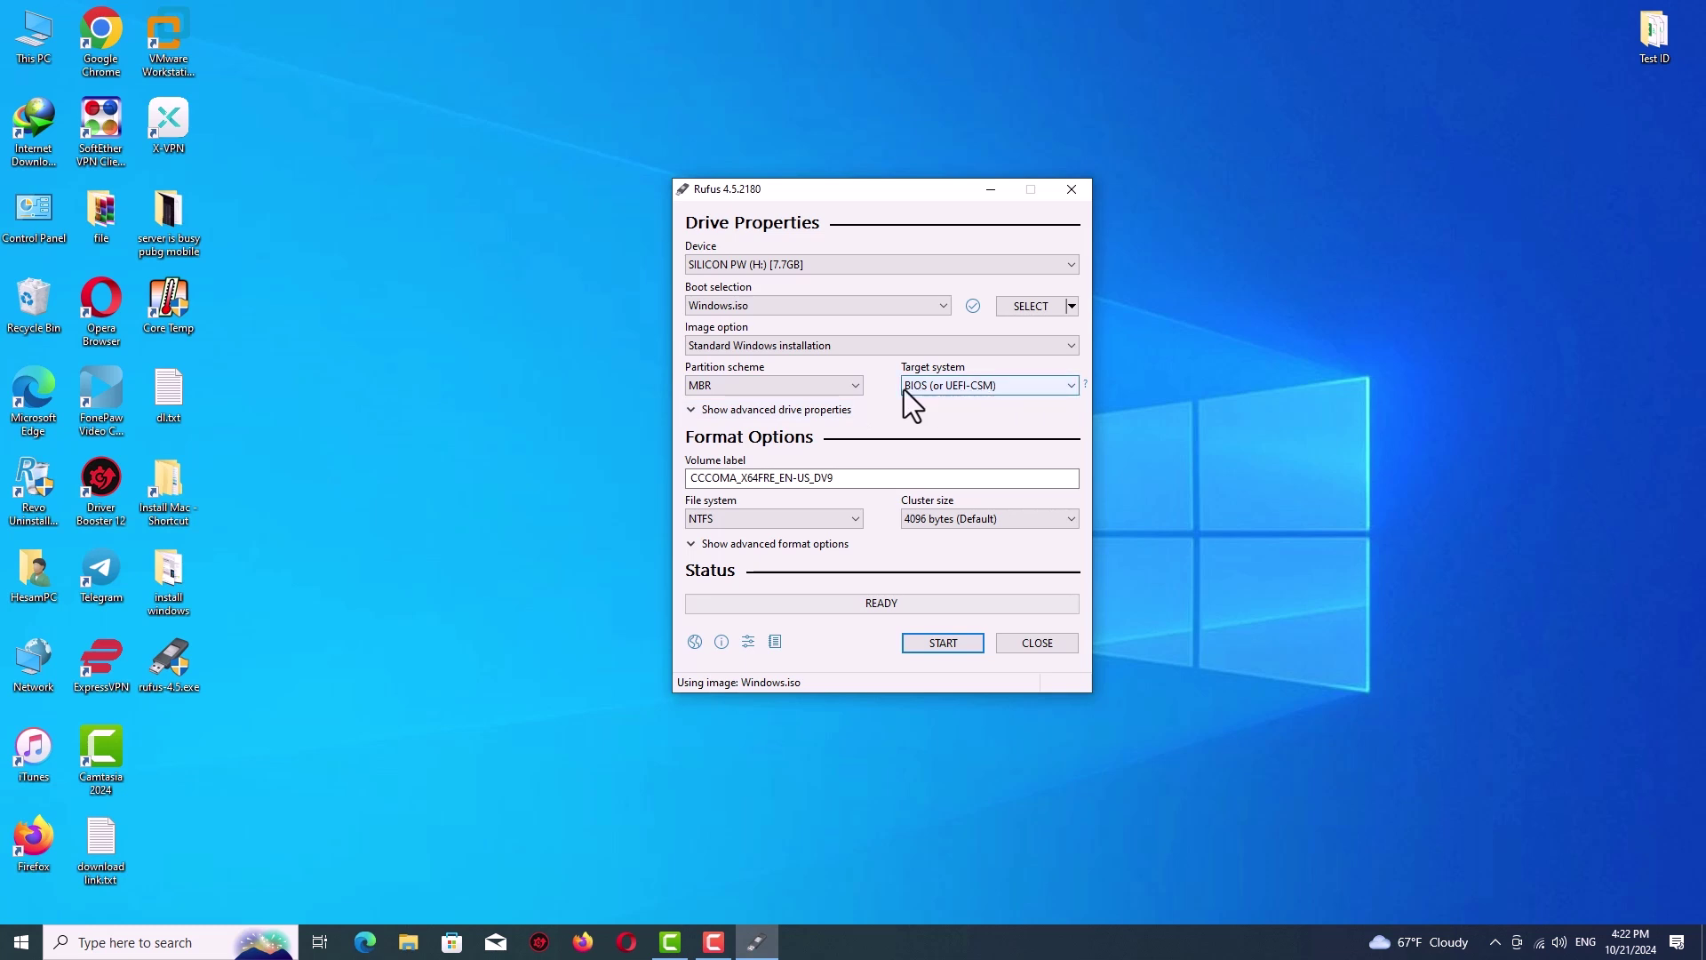
click(813, 384)
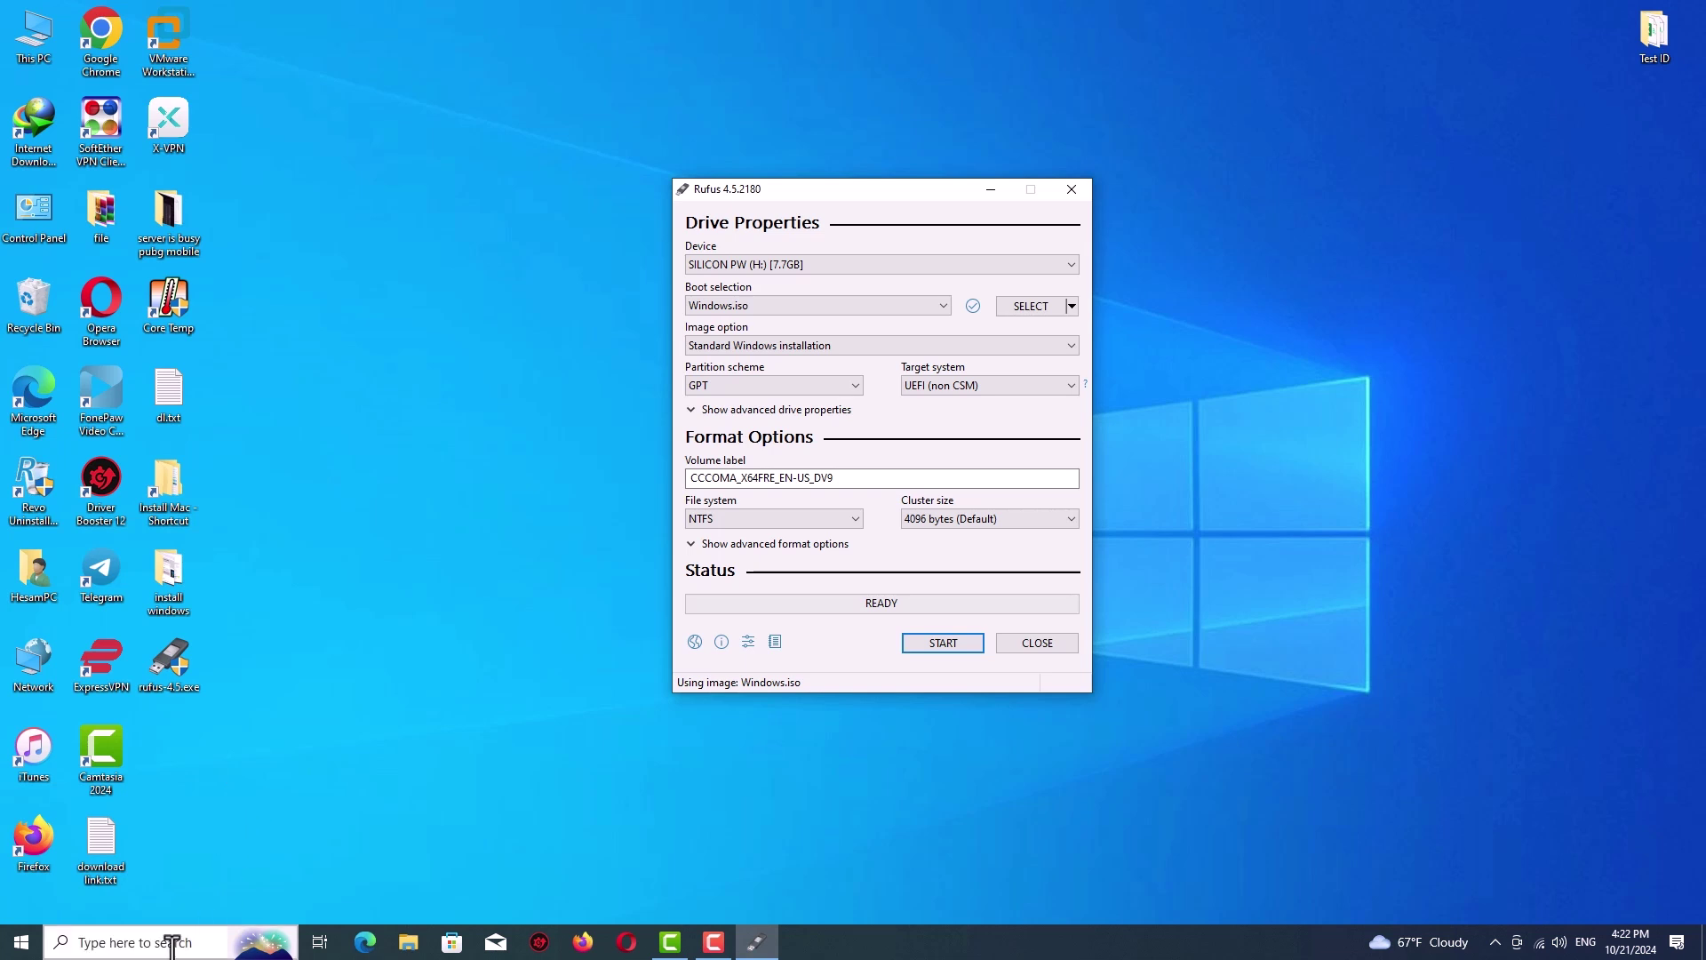
- Find Run through Windows search and replace its Open field text with DISKMGMT.MSC
click(166, 942)
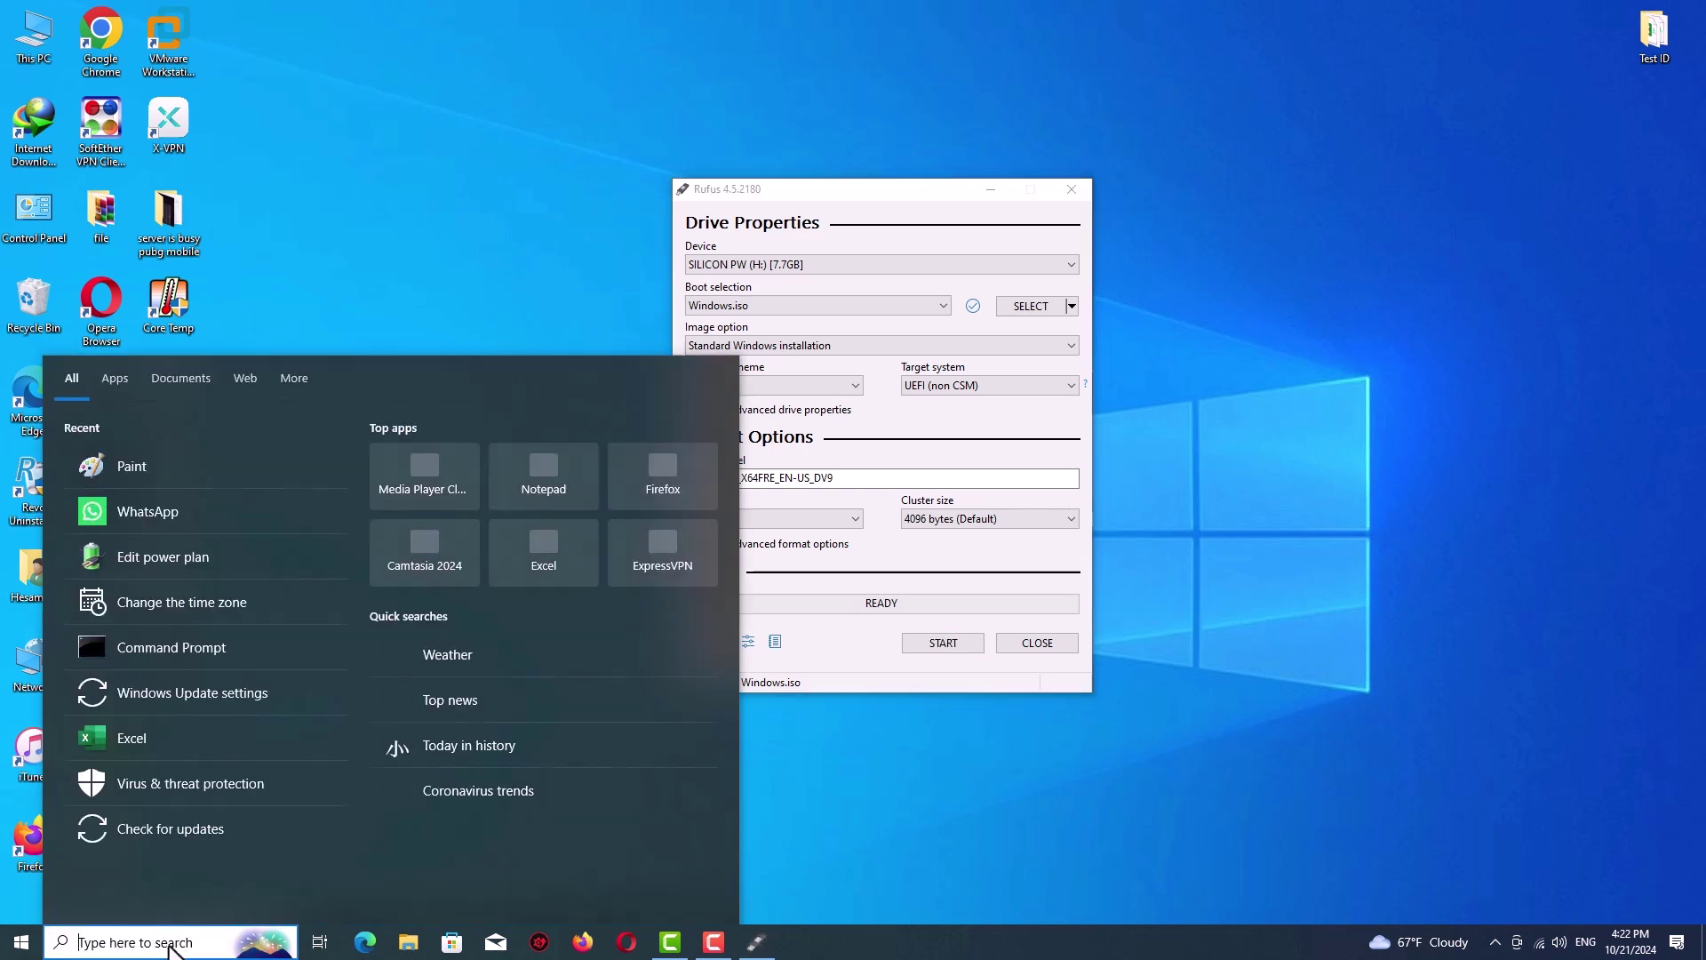
text(RUN)
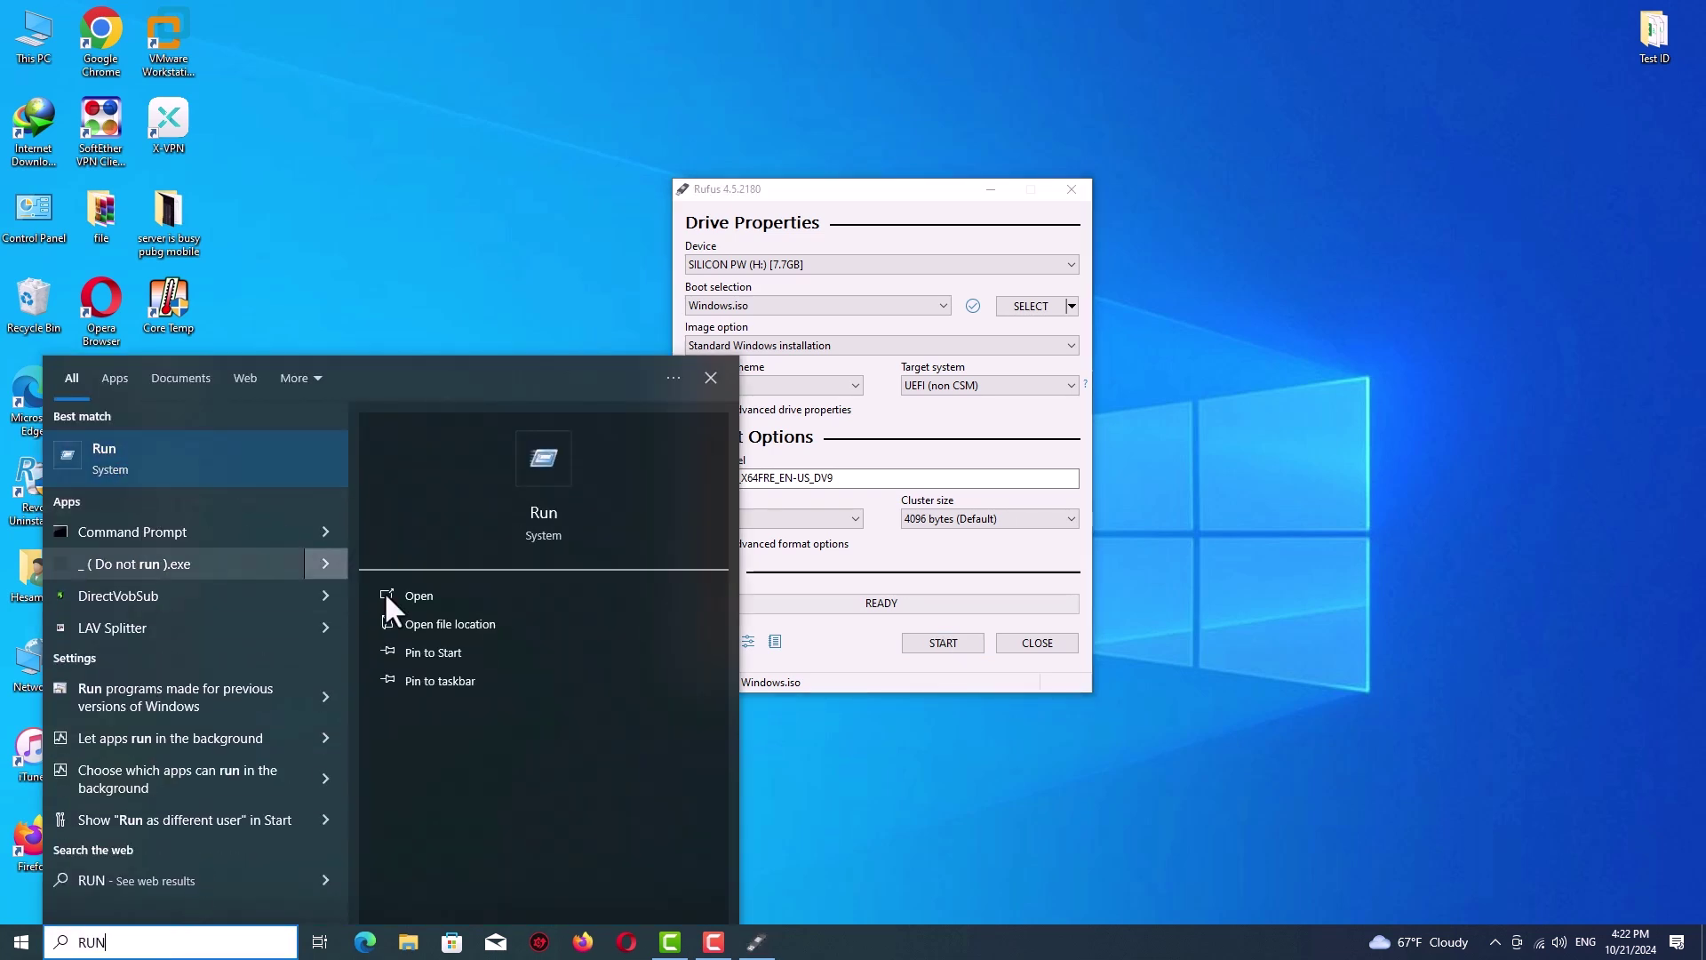
click(87, 456)
click(171, 827)
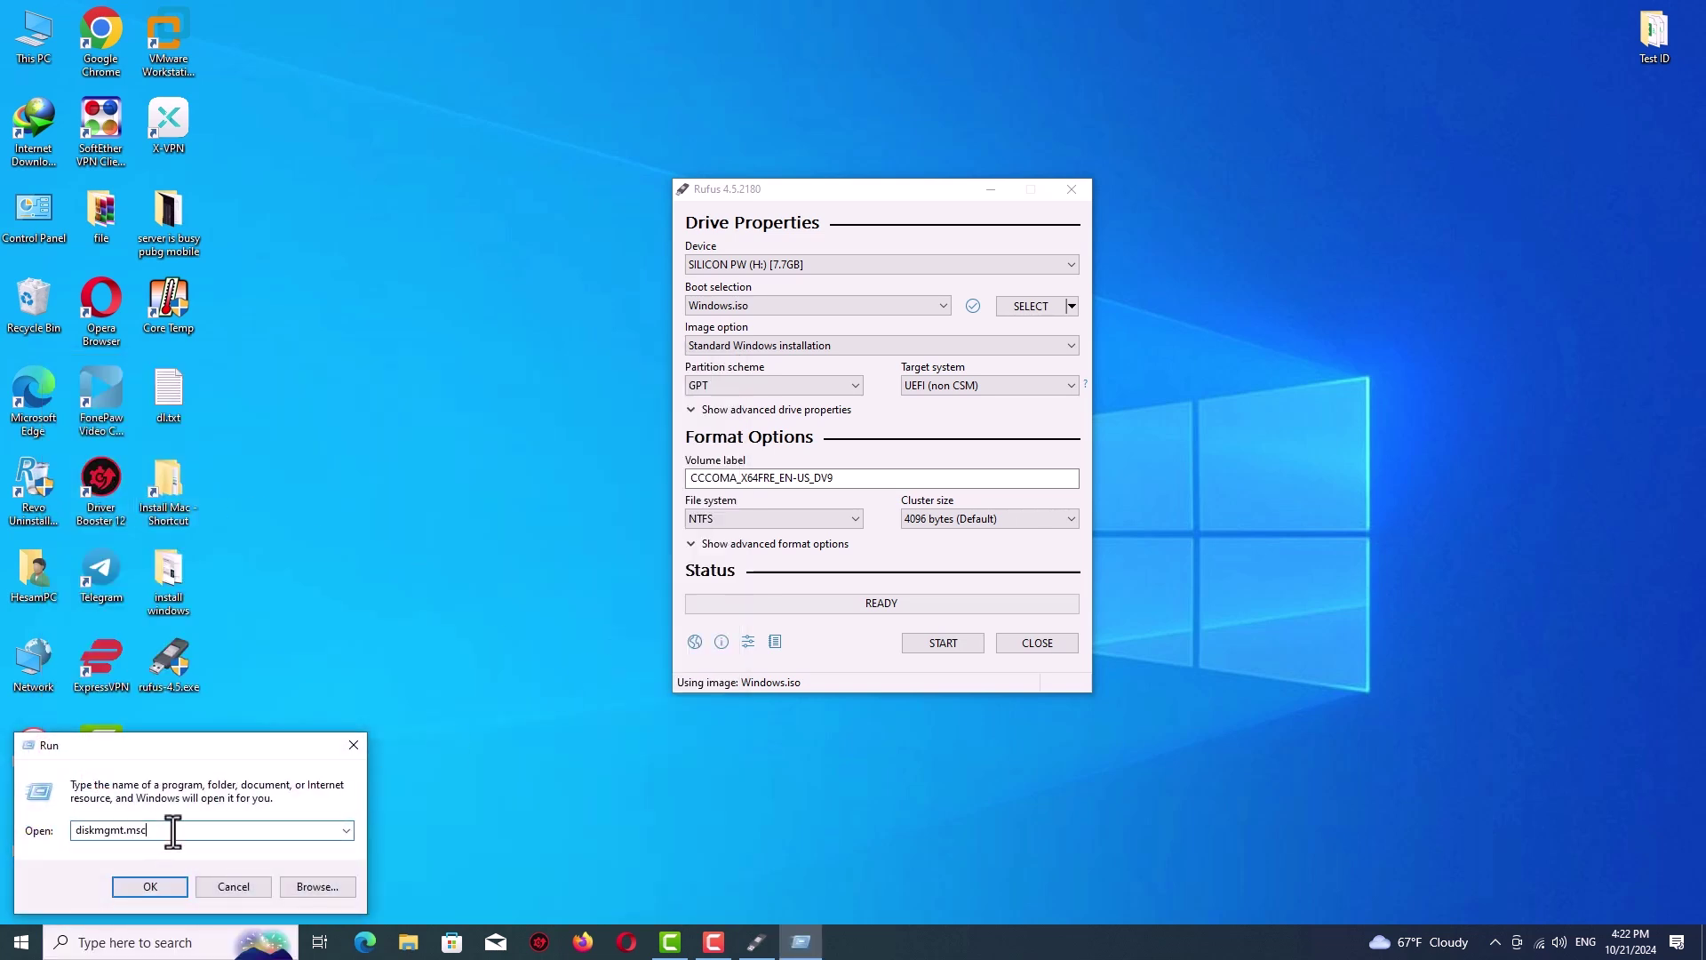
double_click(175, 826)
text(DI)
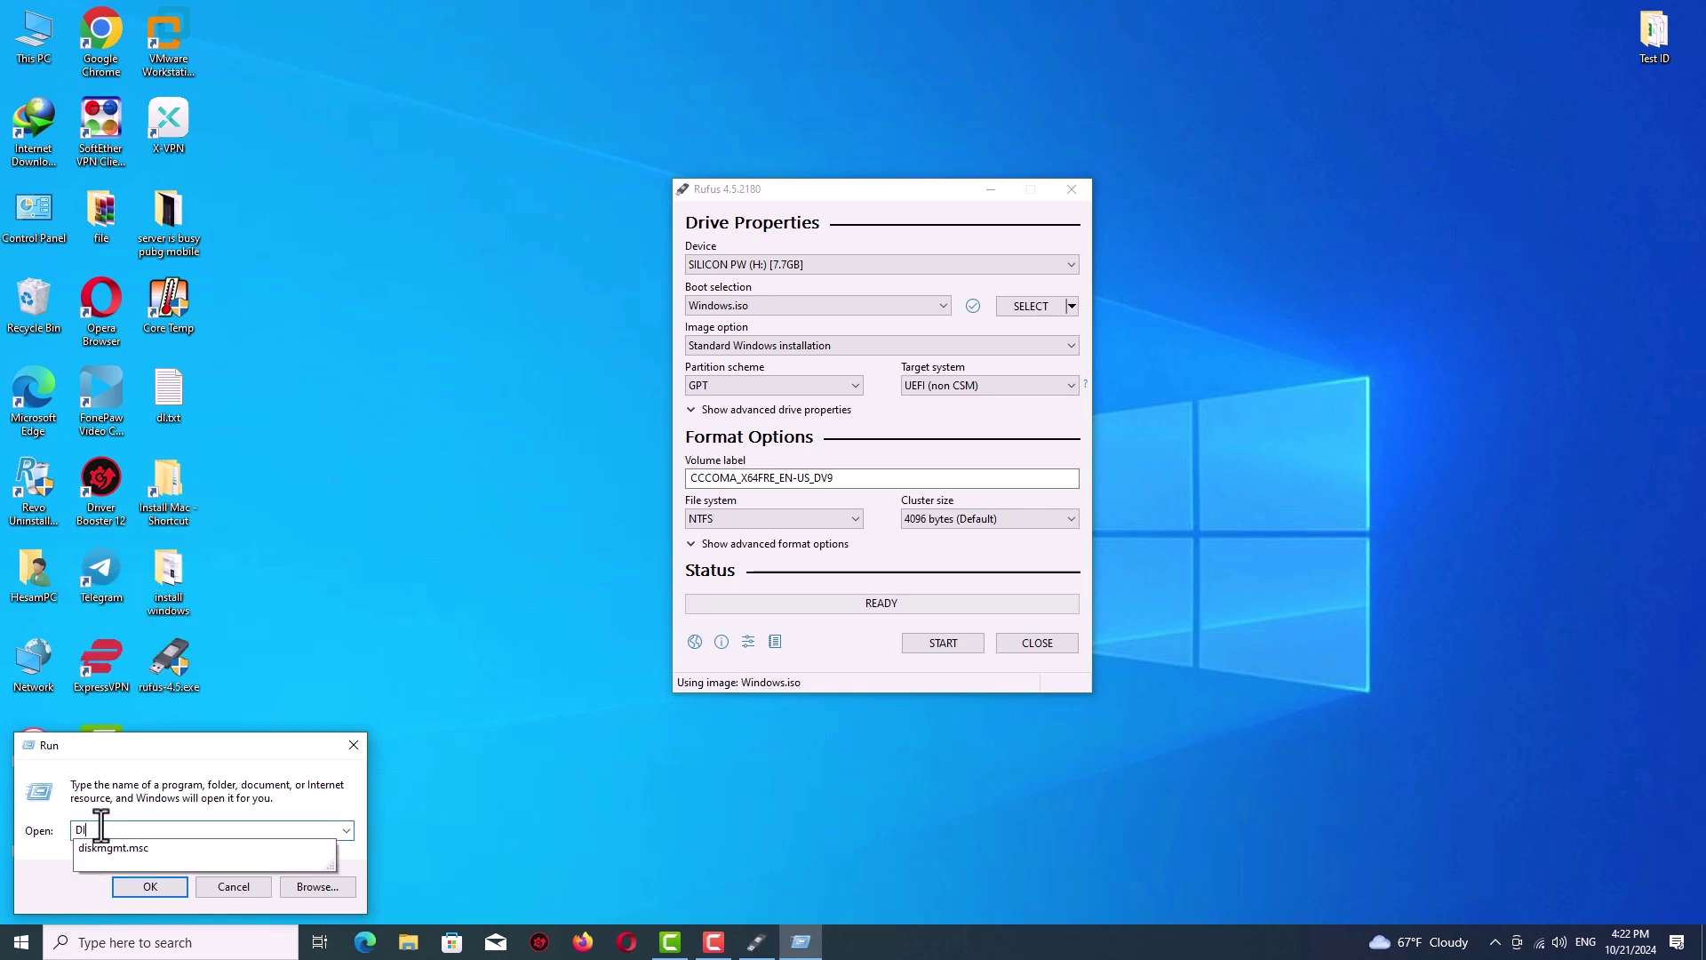
text(SKMGM)
text(T.MSC)
- Launch Disk Management, enlarge its window, and check Disk 1's partition style in Properties
click(152, 885)
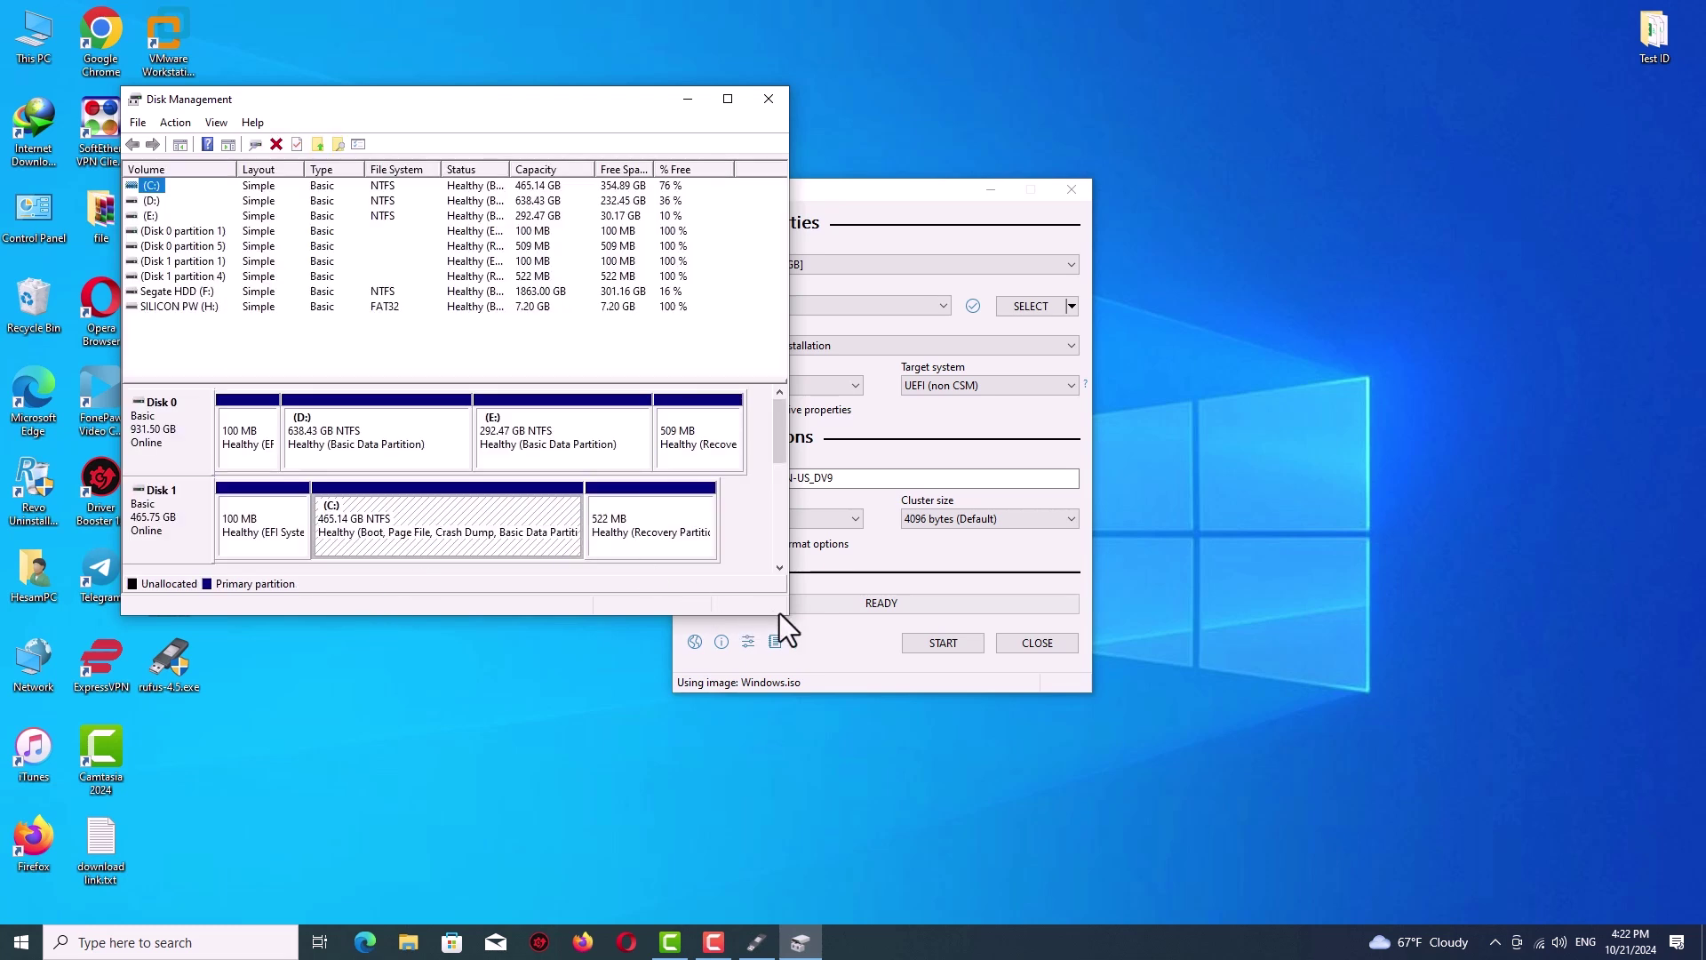
drag(782, 613, 1188, 757)
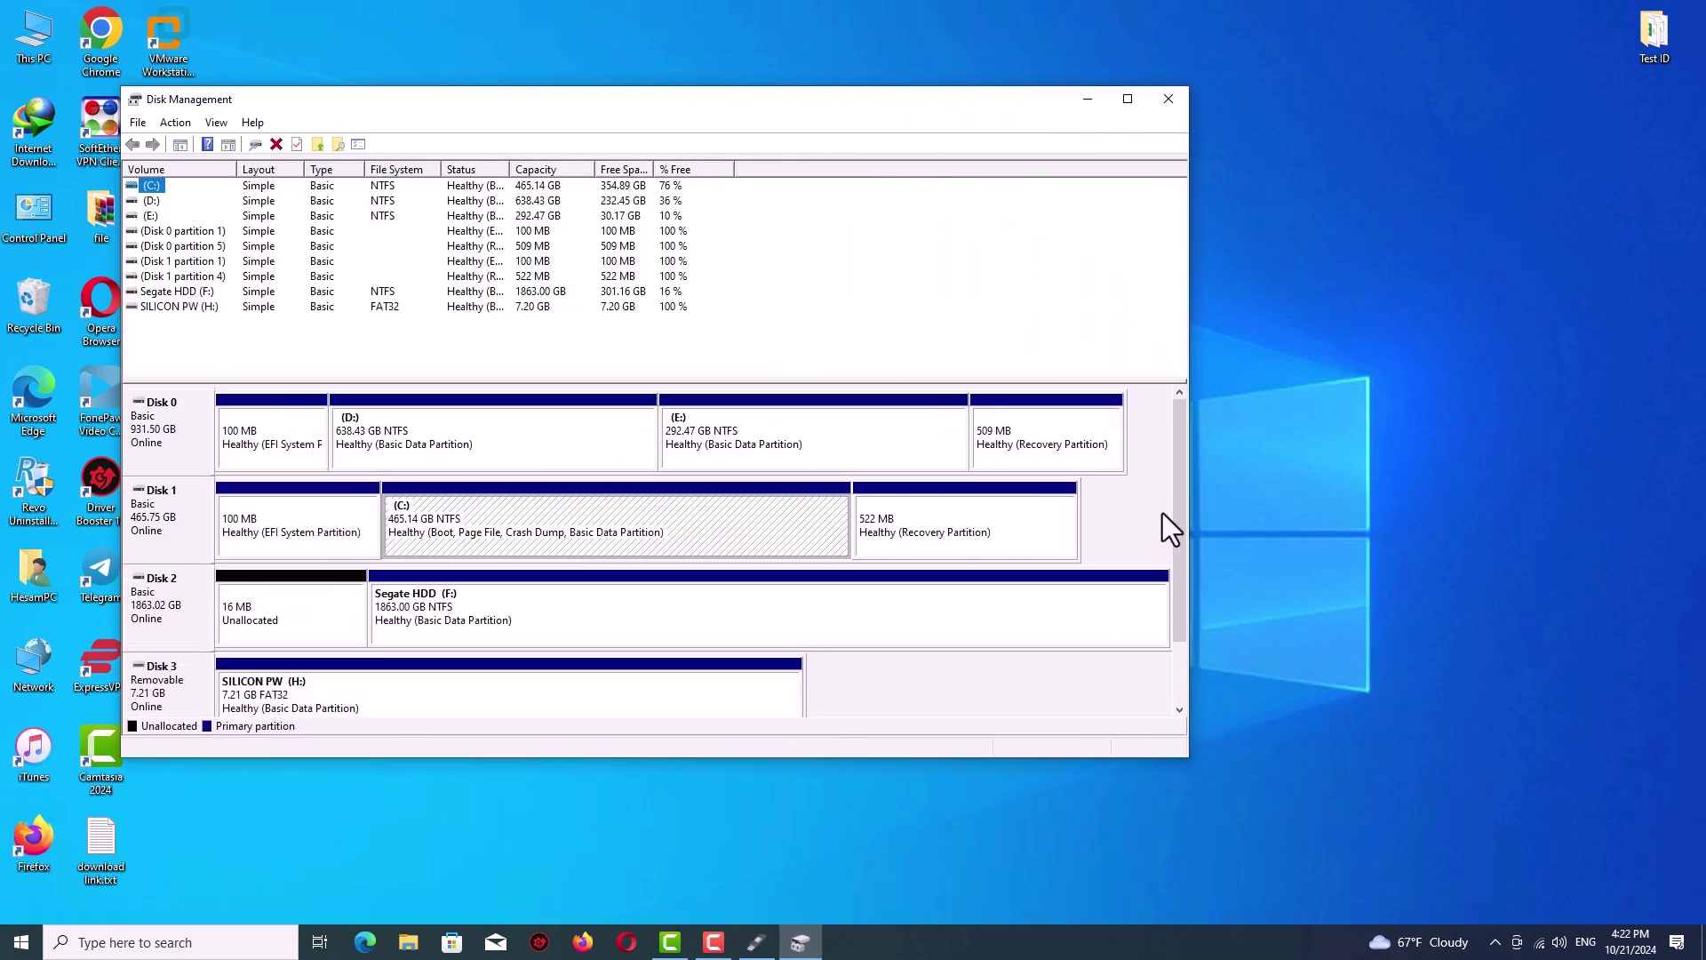
mouse_move(1175, 494)
mouse_down()
mouse_move(1175, 579)
mouse_move(1173, 493)
mouse_up()
click(156, 538)
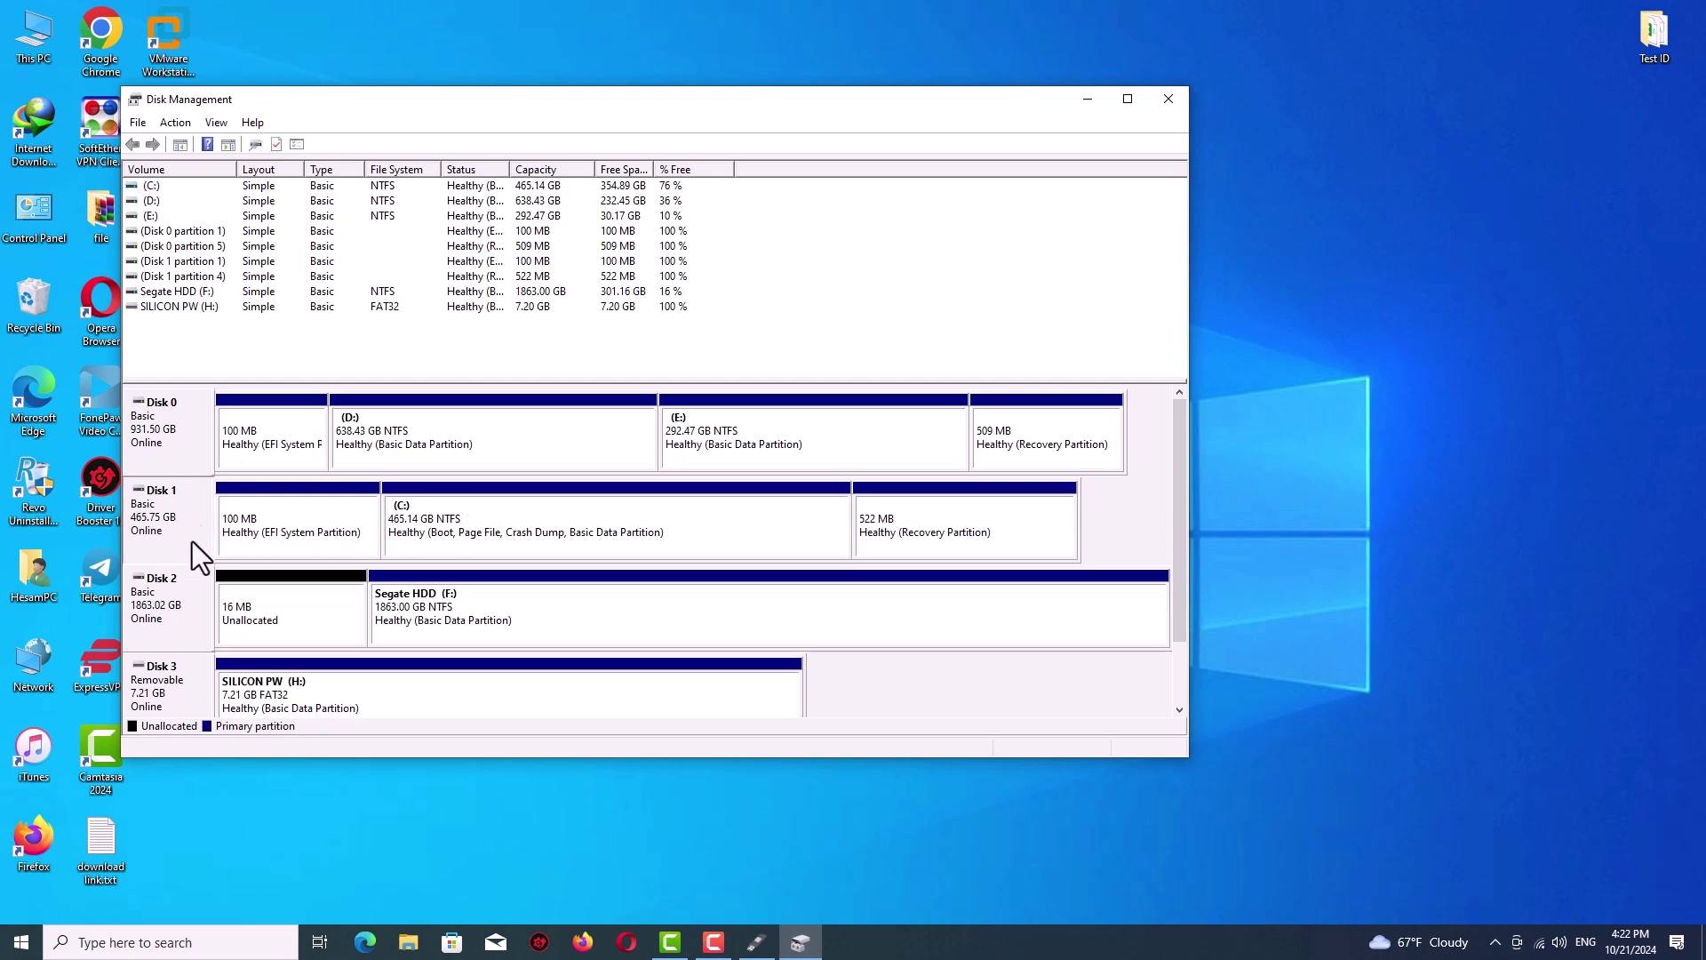
right_click(173, 518)
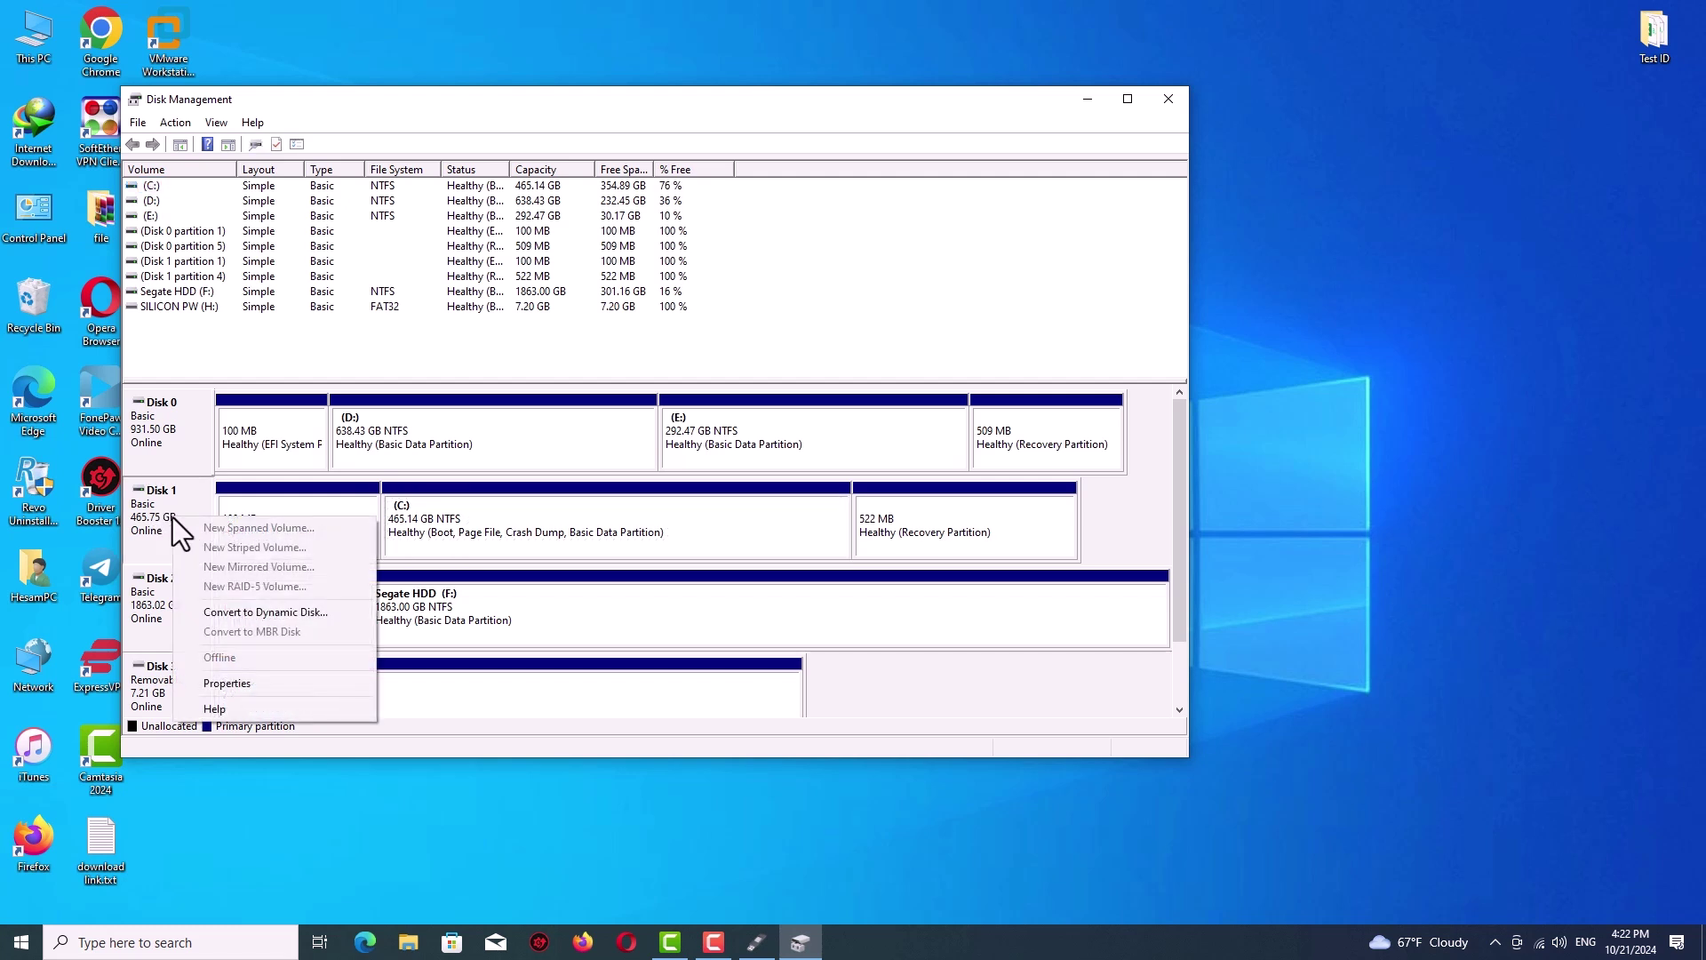
click(235, 682)
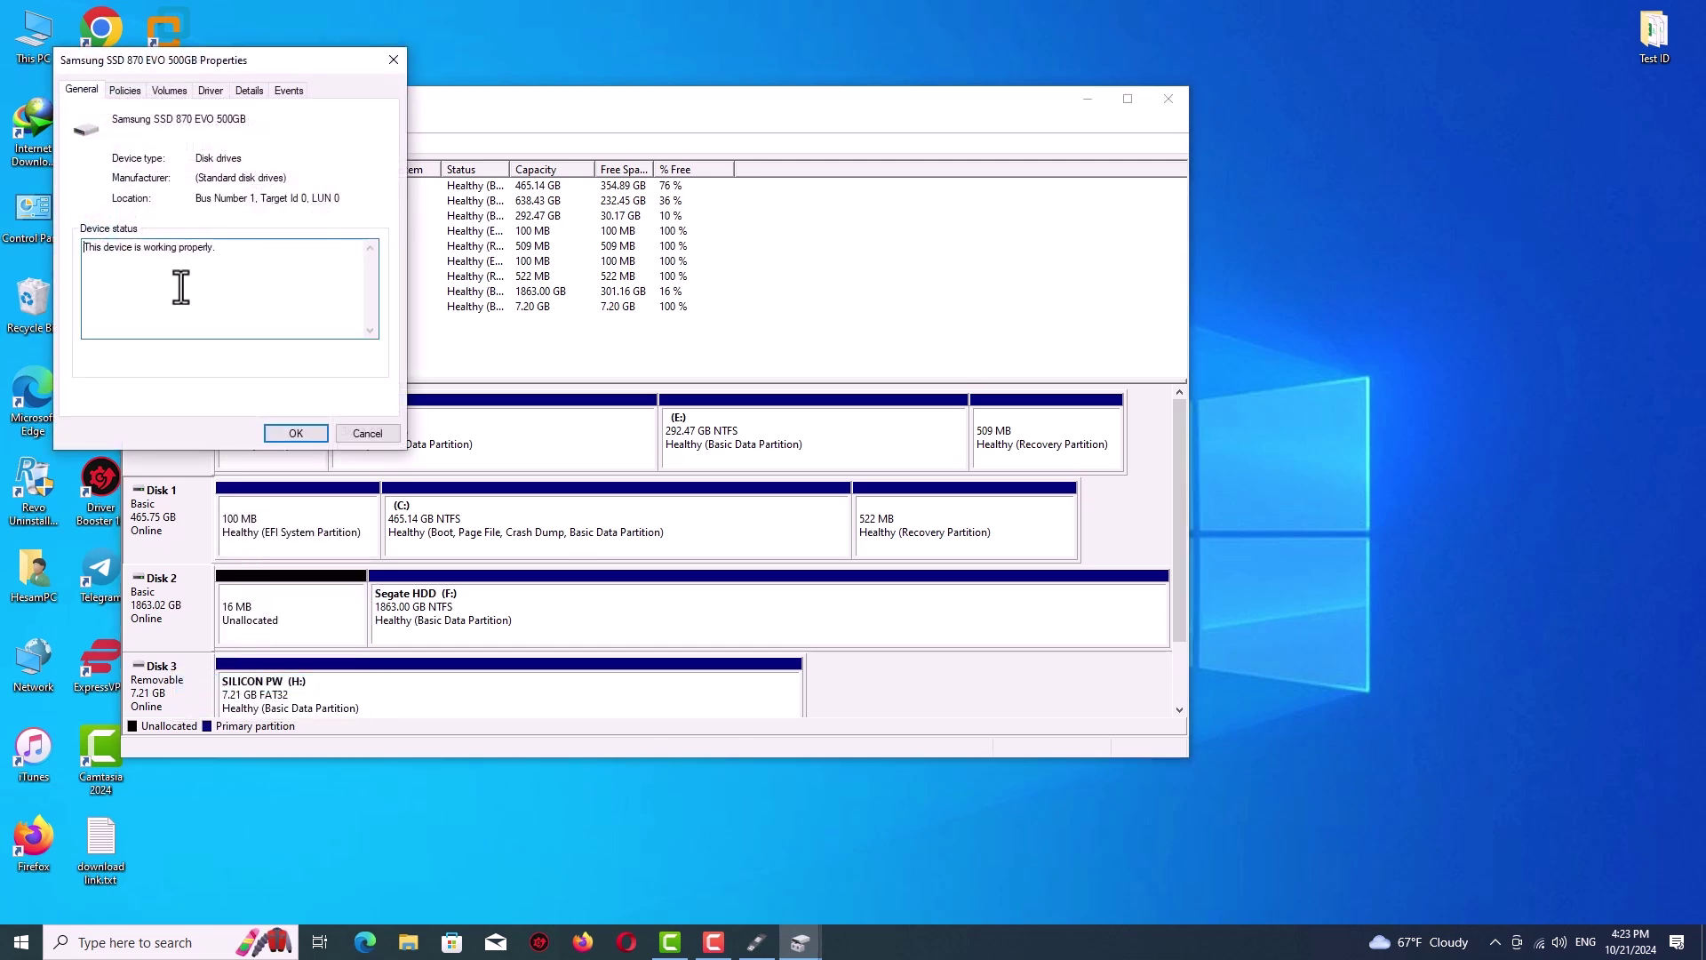
click(172, 89)
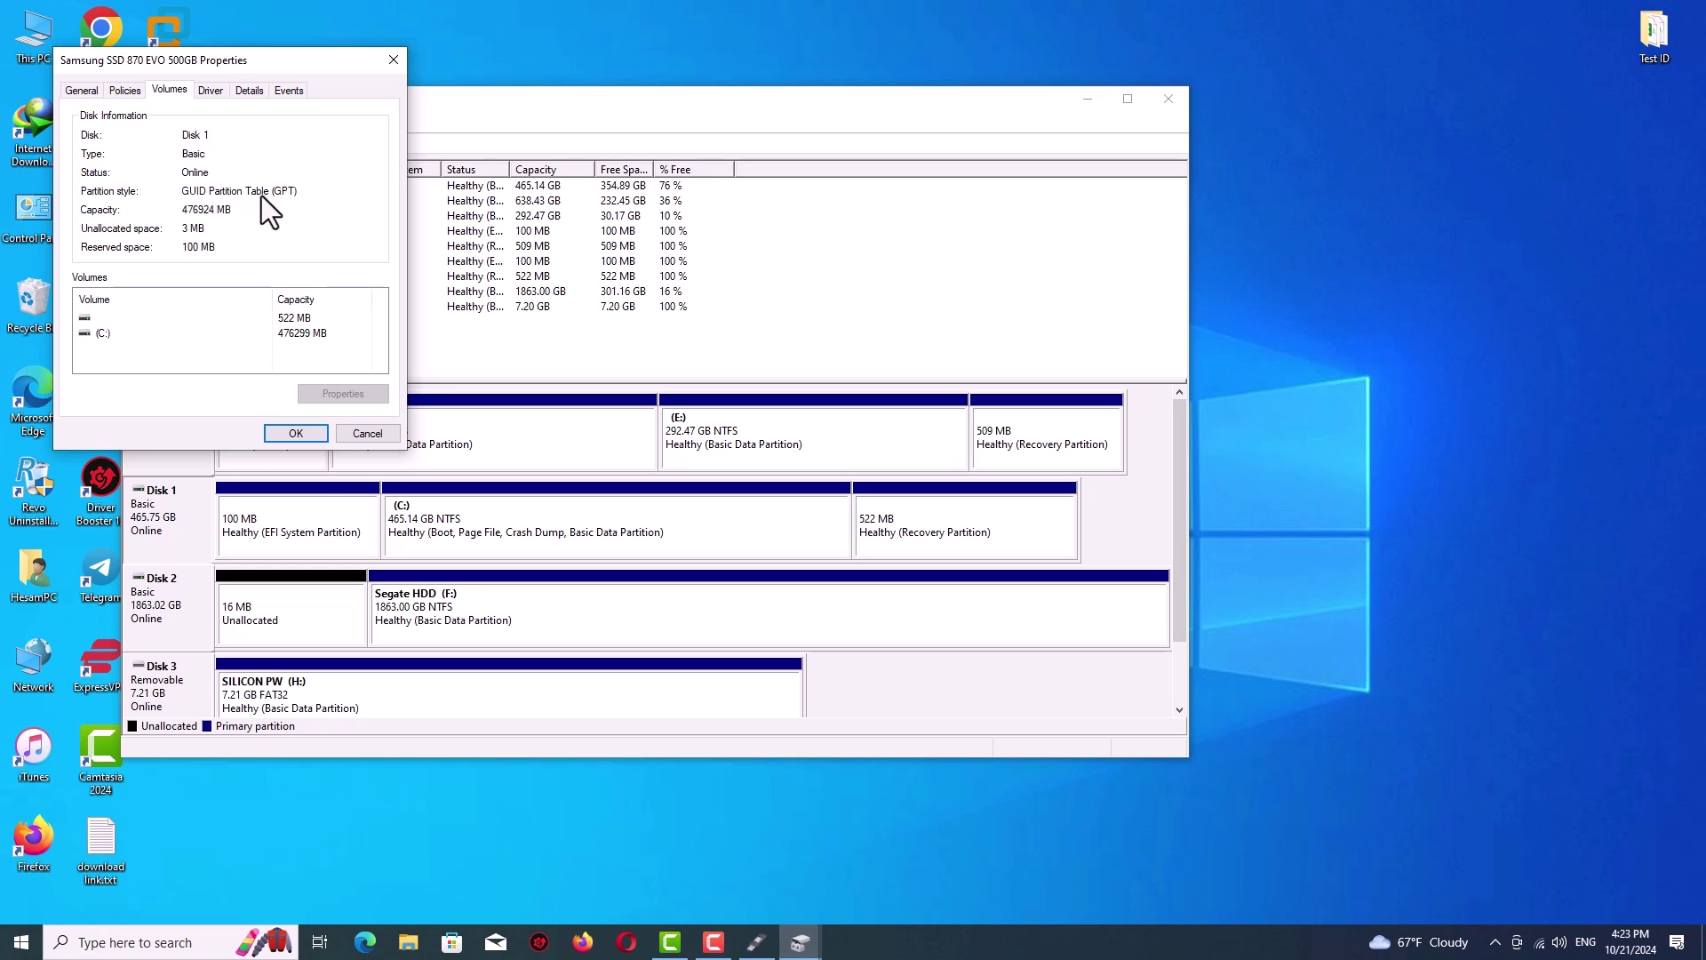
click(392, 58)
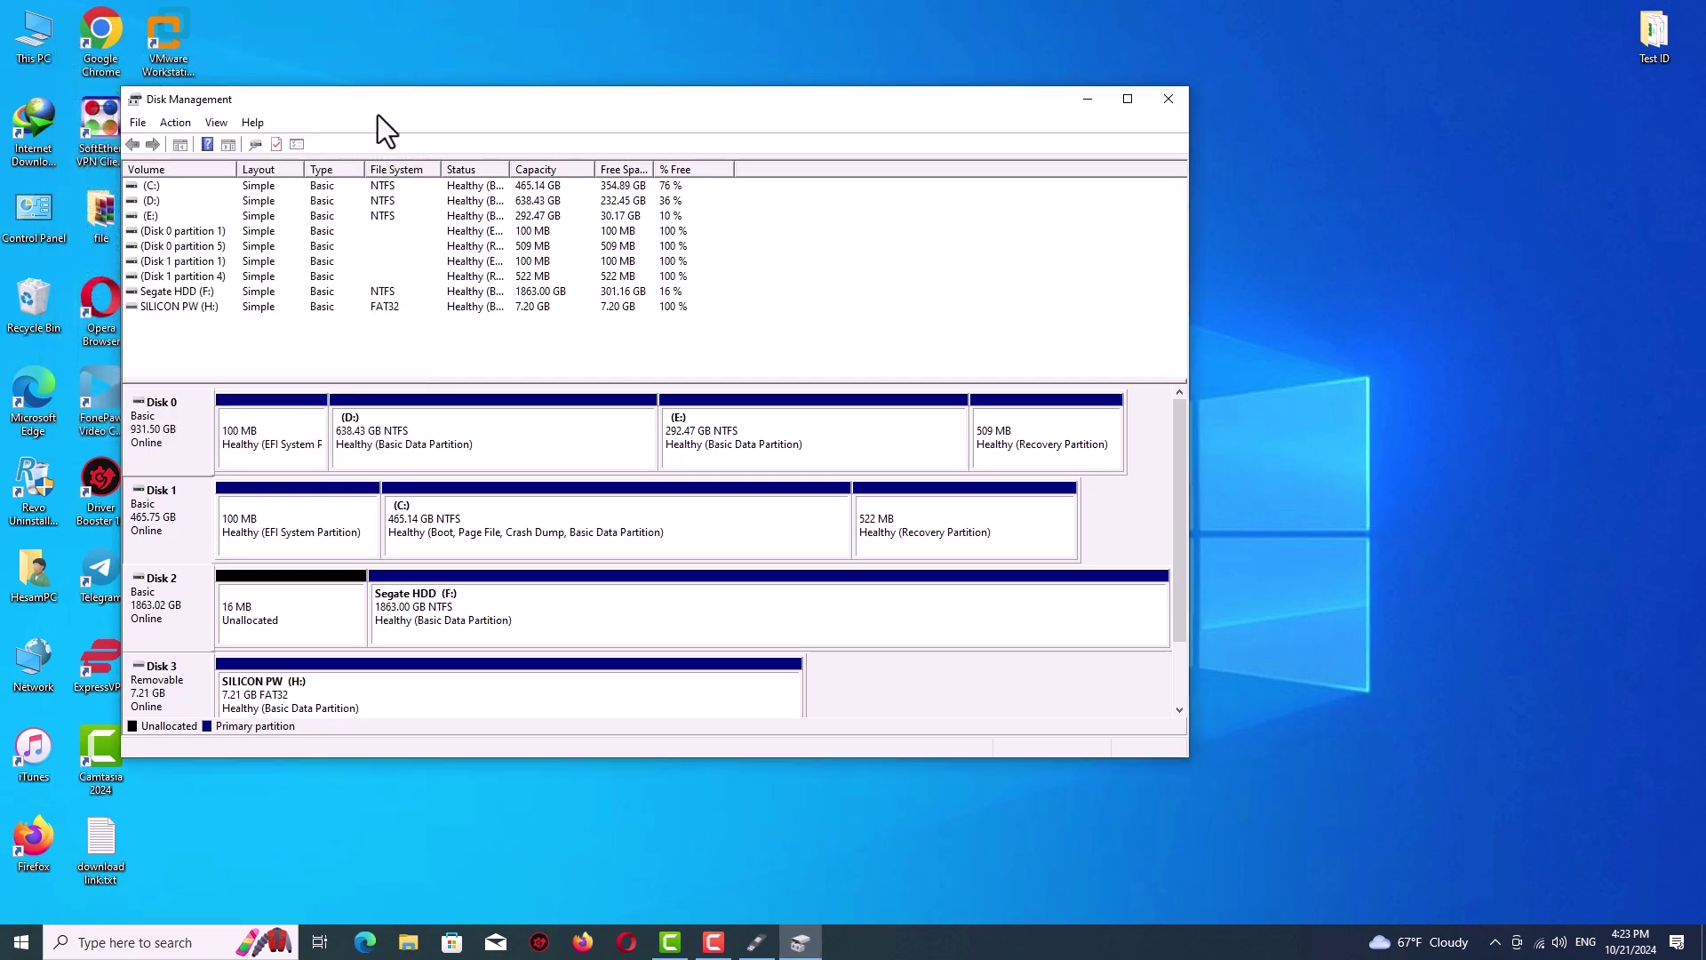
- Check Disk 0's volume properties: GPT partition style, 953854 MB capacity
right_click(178, 418)
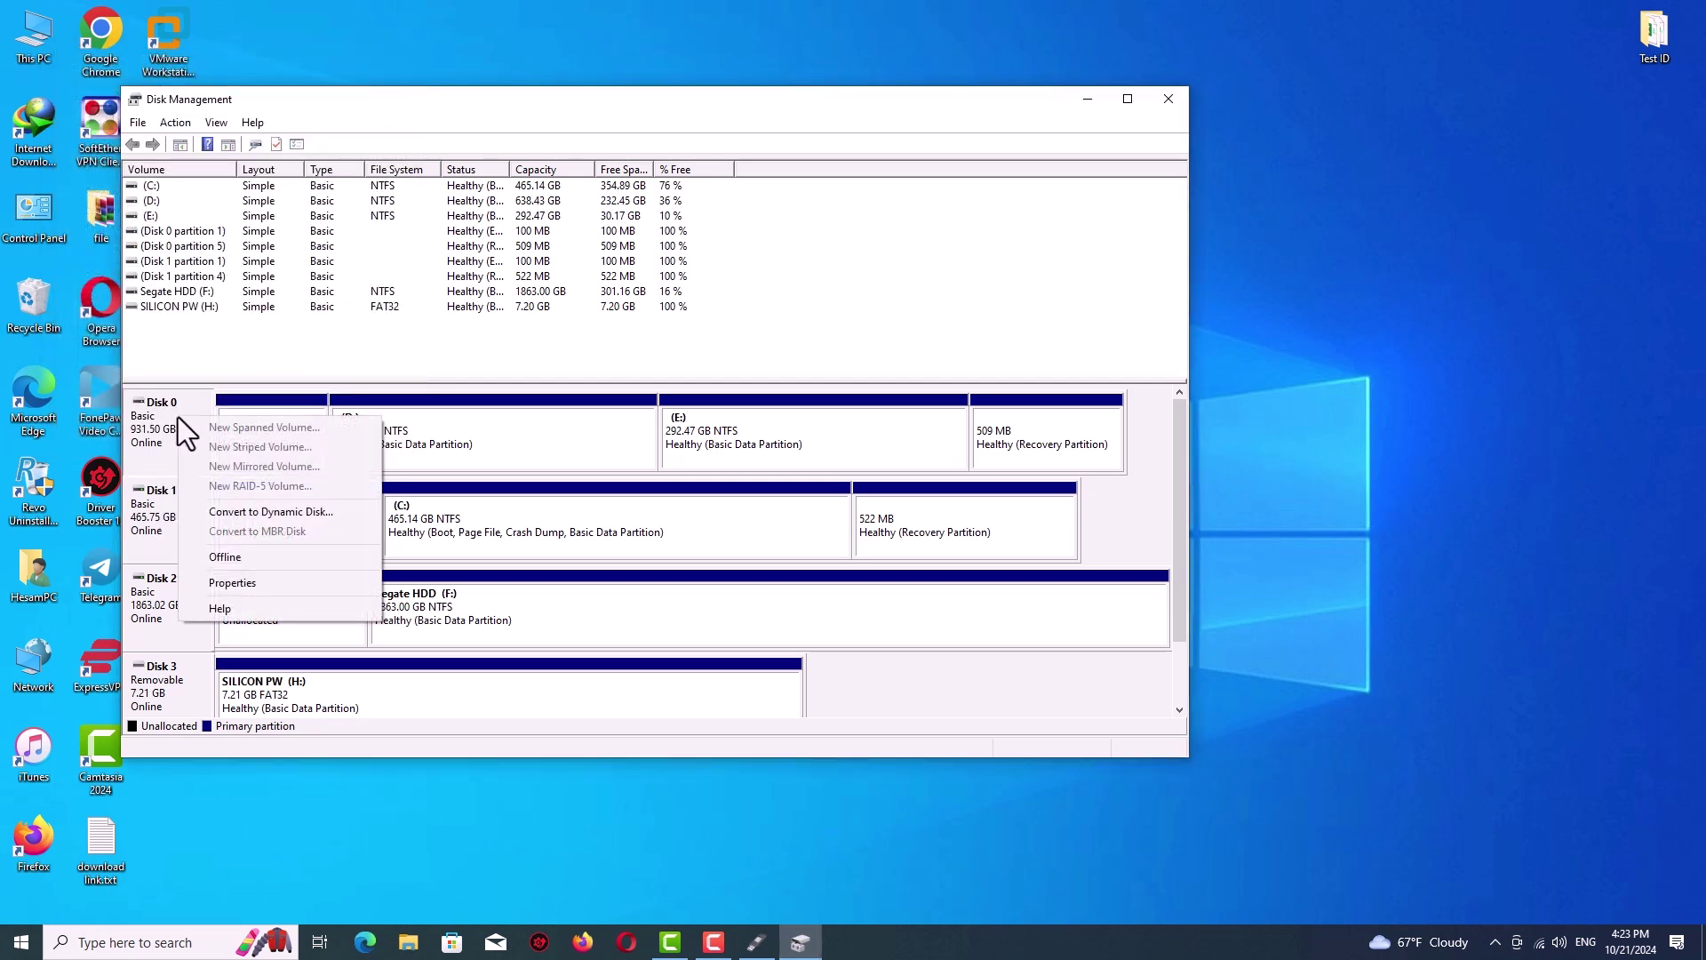
click(231, 582)
click(186, 113)
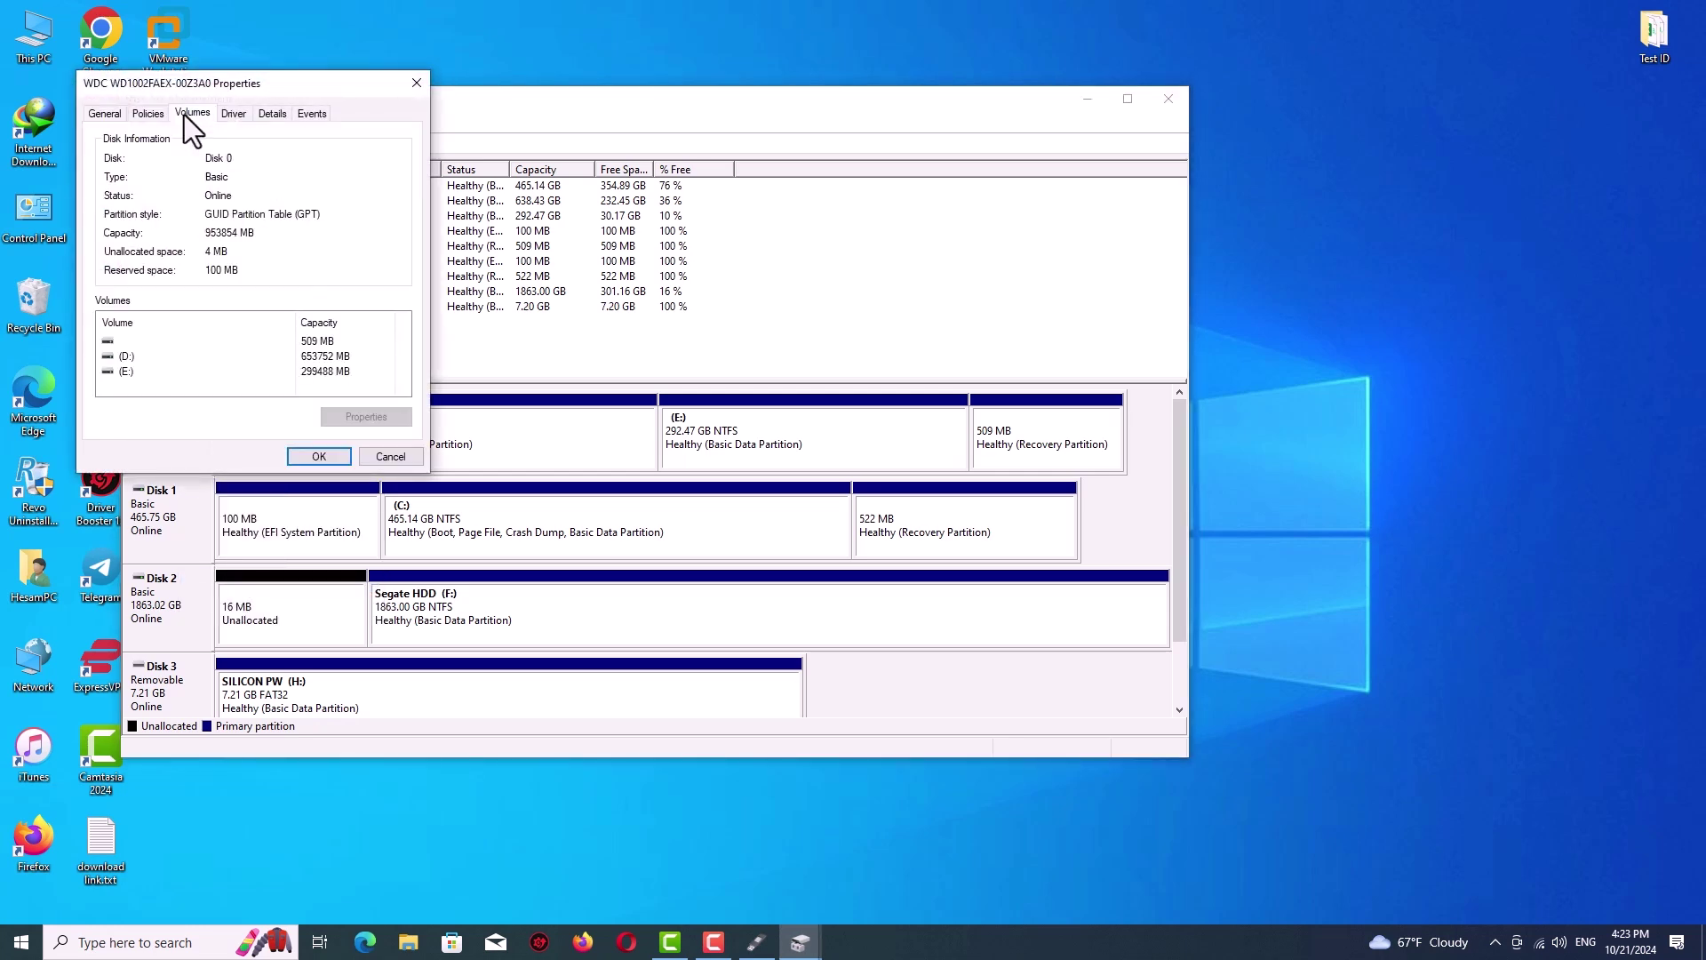
- Close Disk Management and keep GPT as the Rufus partition scheme
click(417, 84)
click(1169, 98)
click(772, 385)
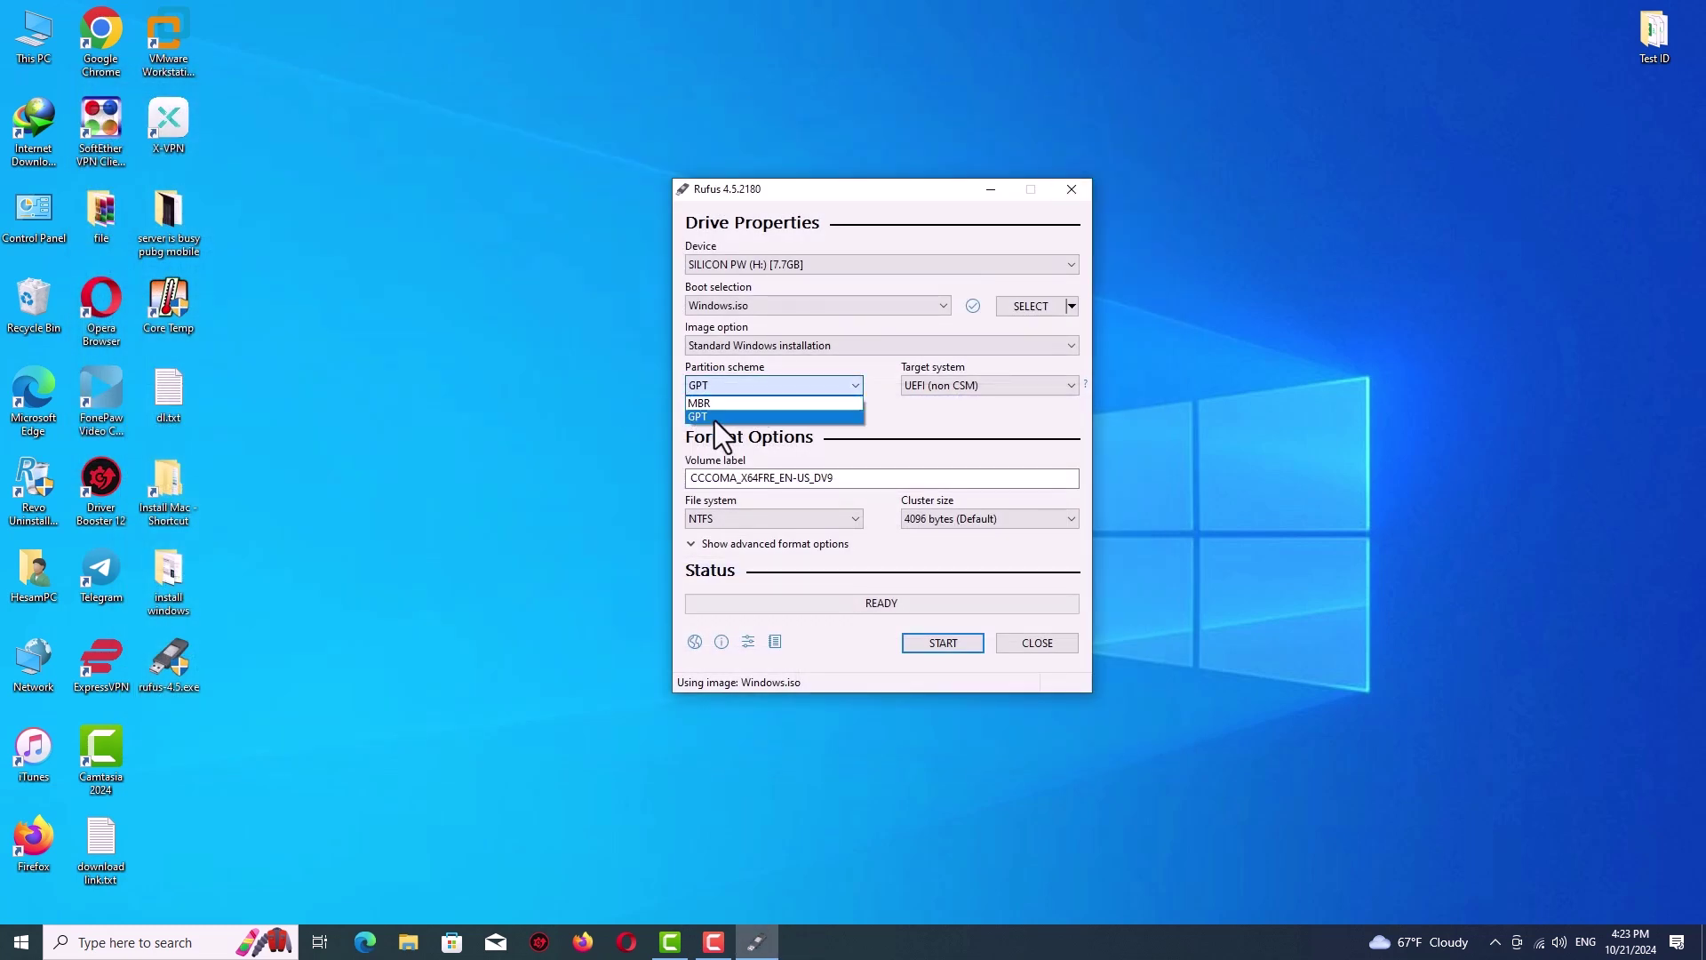
click(963, 456)
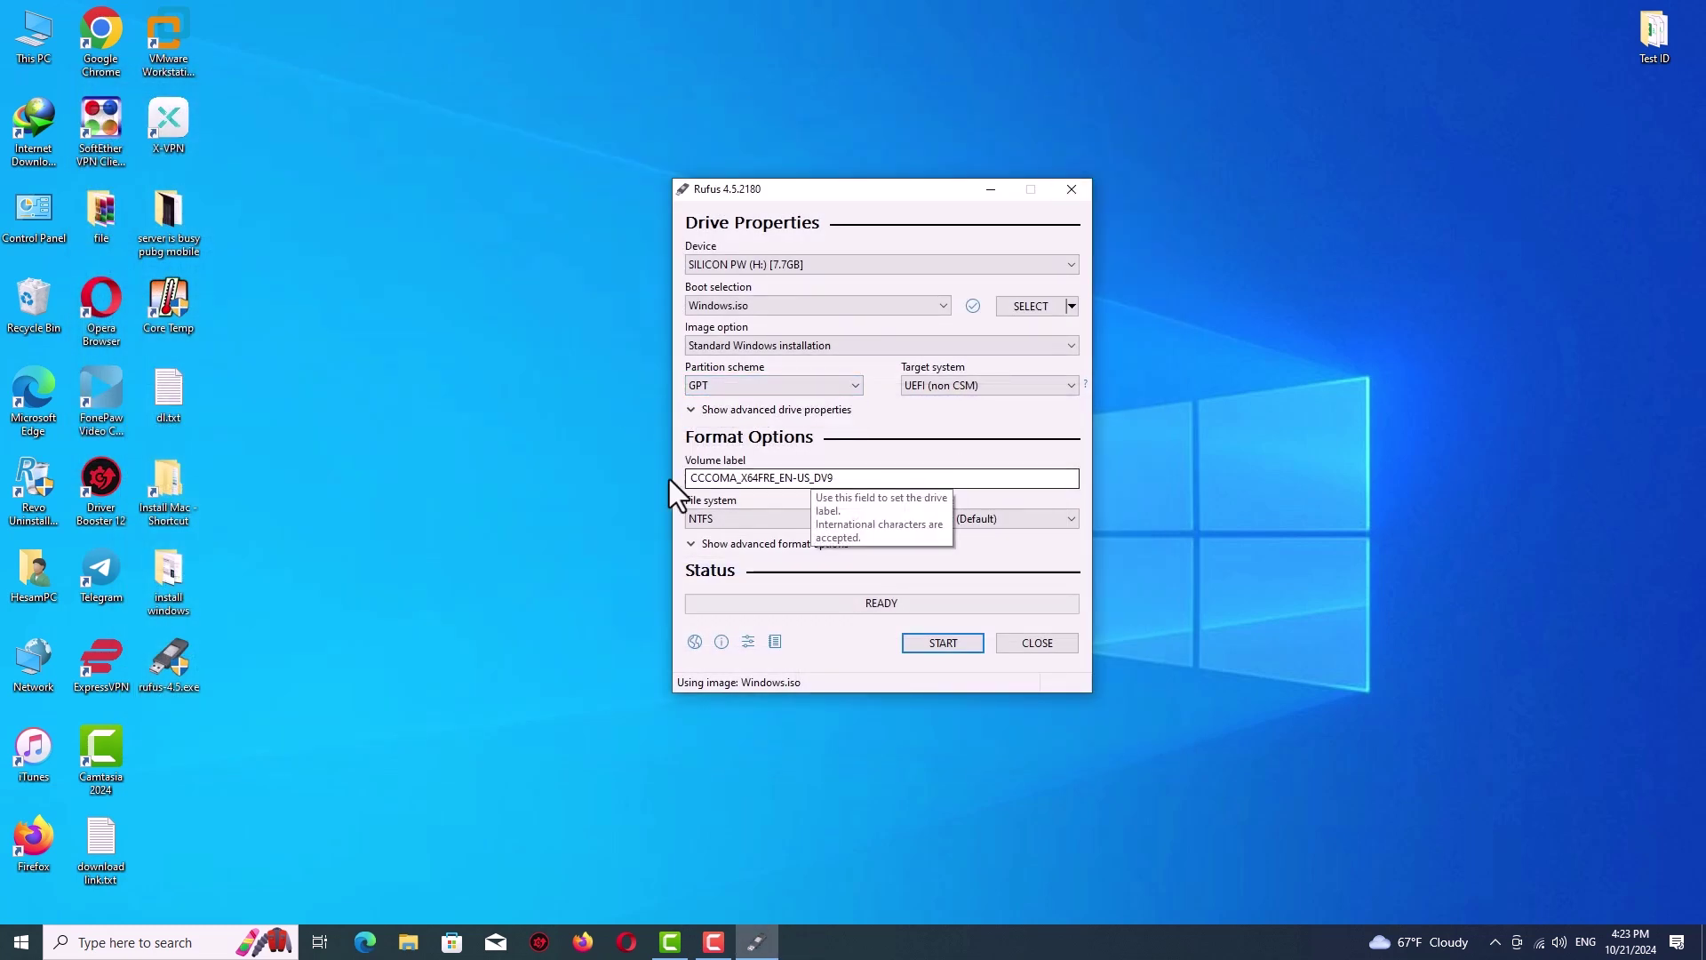
- Keep NTFS as the file system with the default 4096-byte cluster size
click(691, 521)
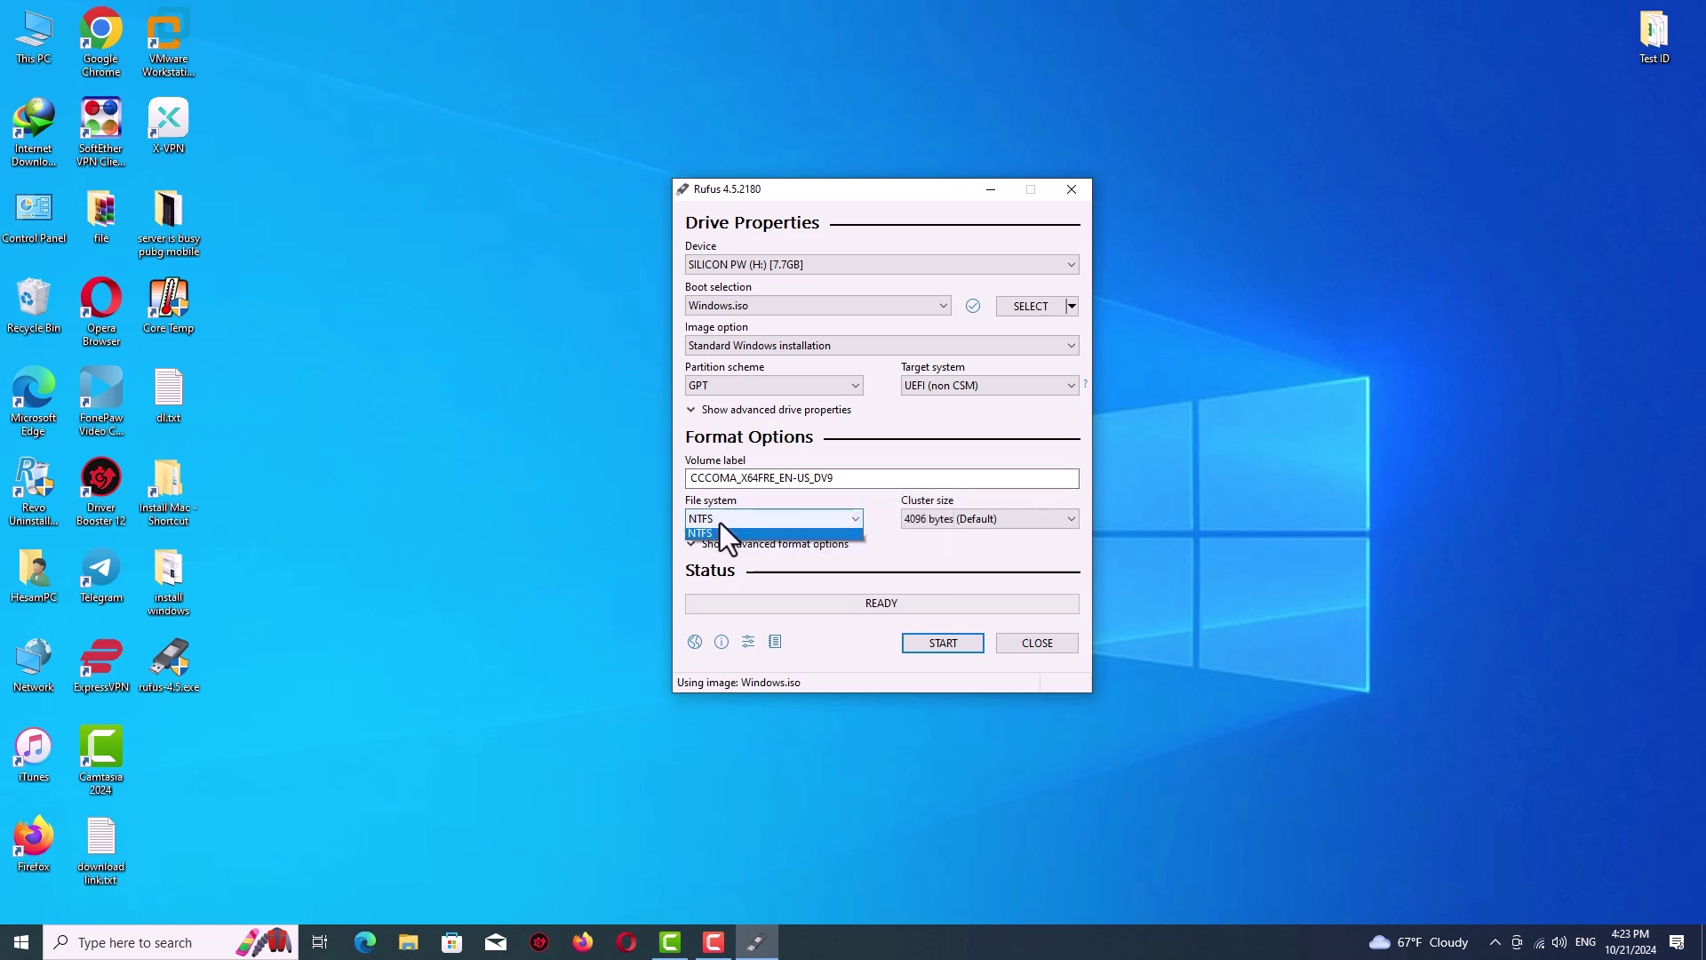
click(938, 556)
click(996, 524)
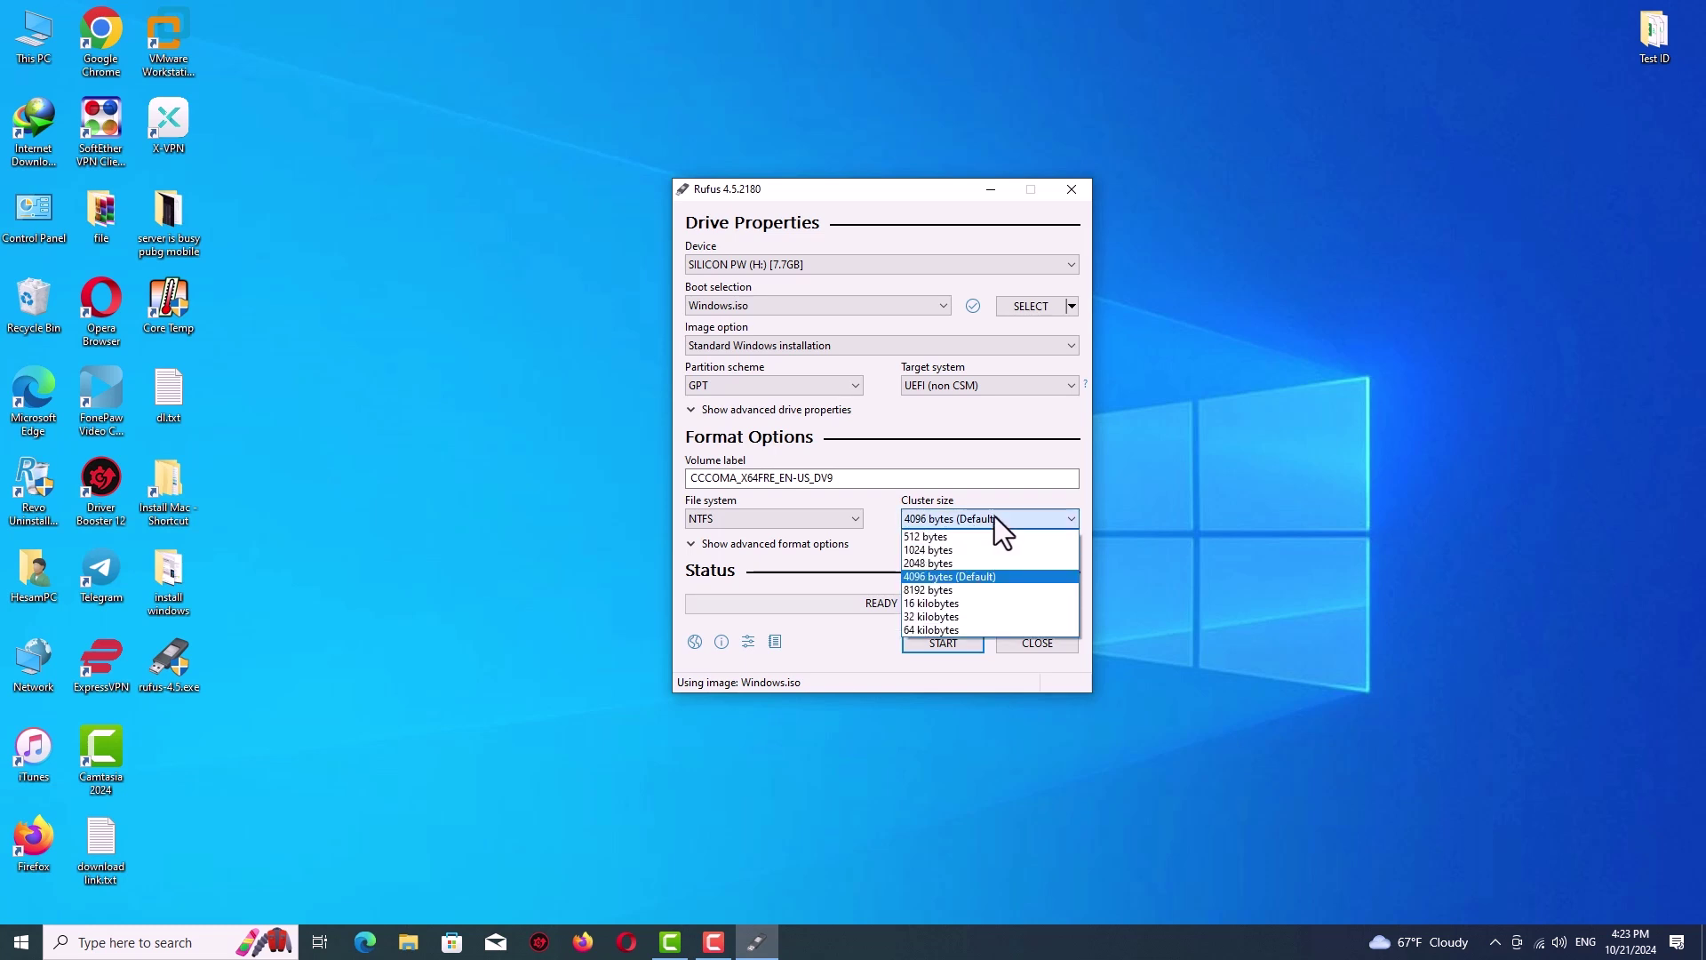
click(886, 499)
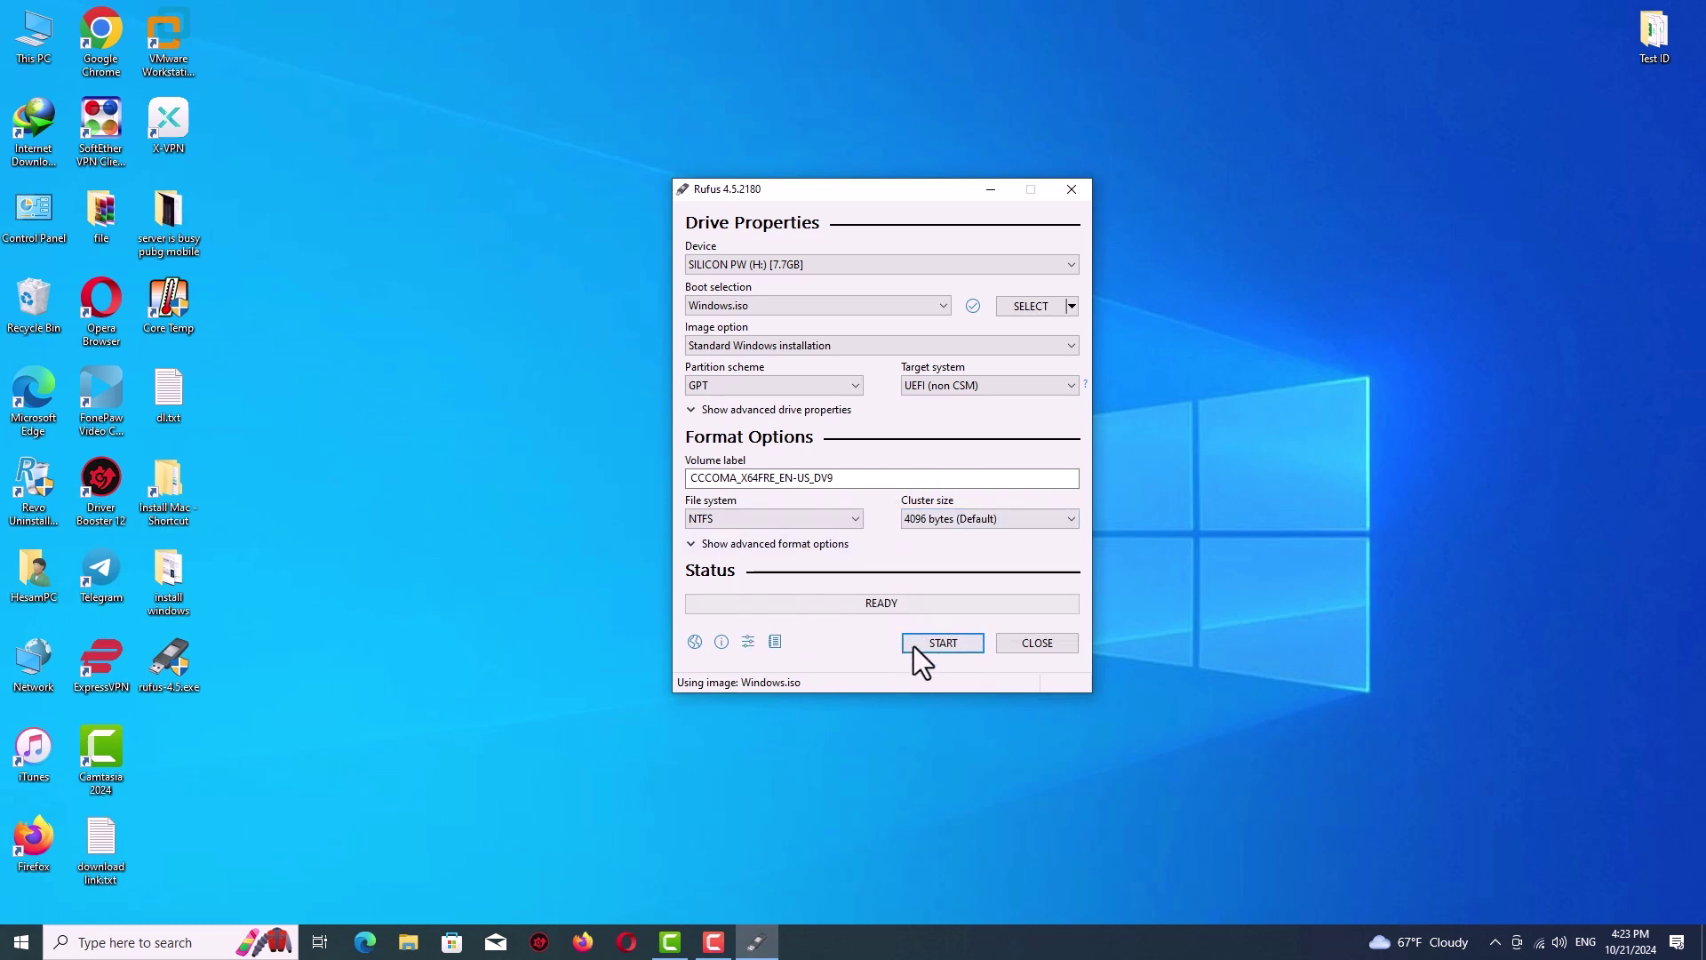
- Start writing Windows.iso, accept the customization with nothing ticked, and confirm the data-erase warning
click(937, 642)
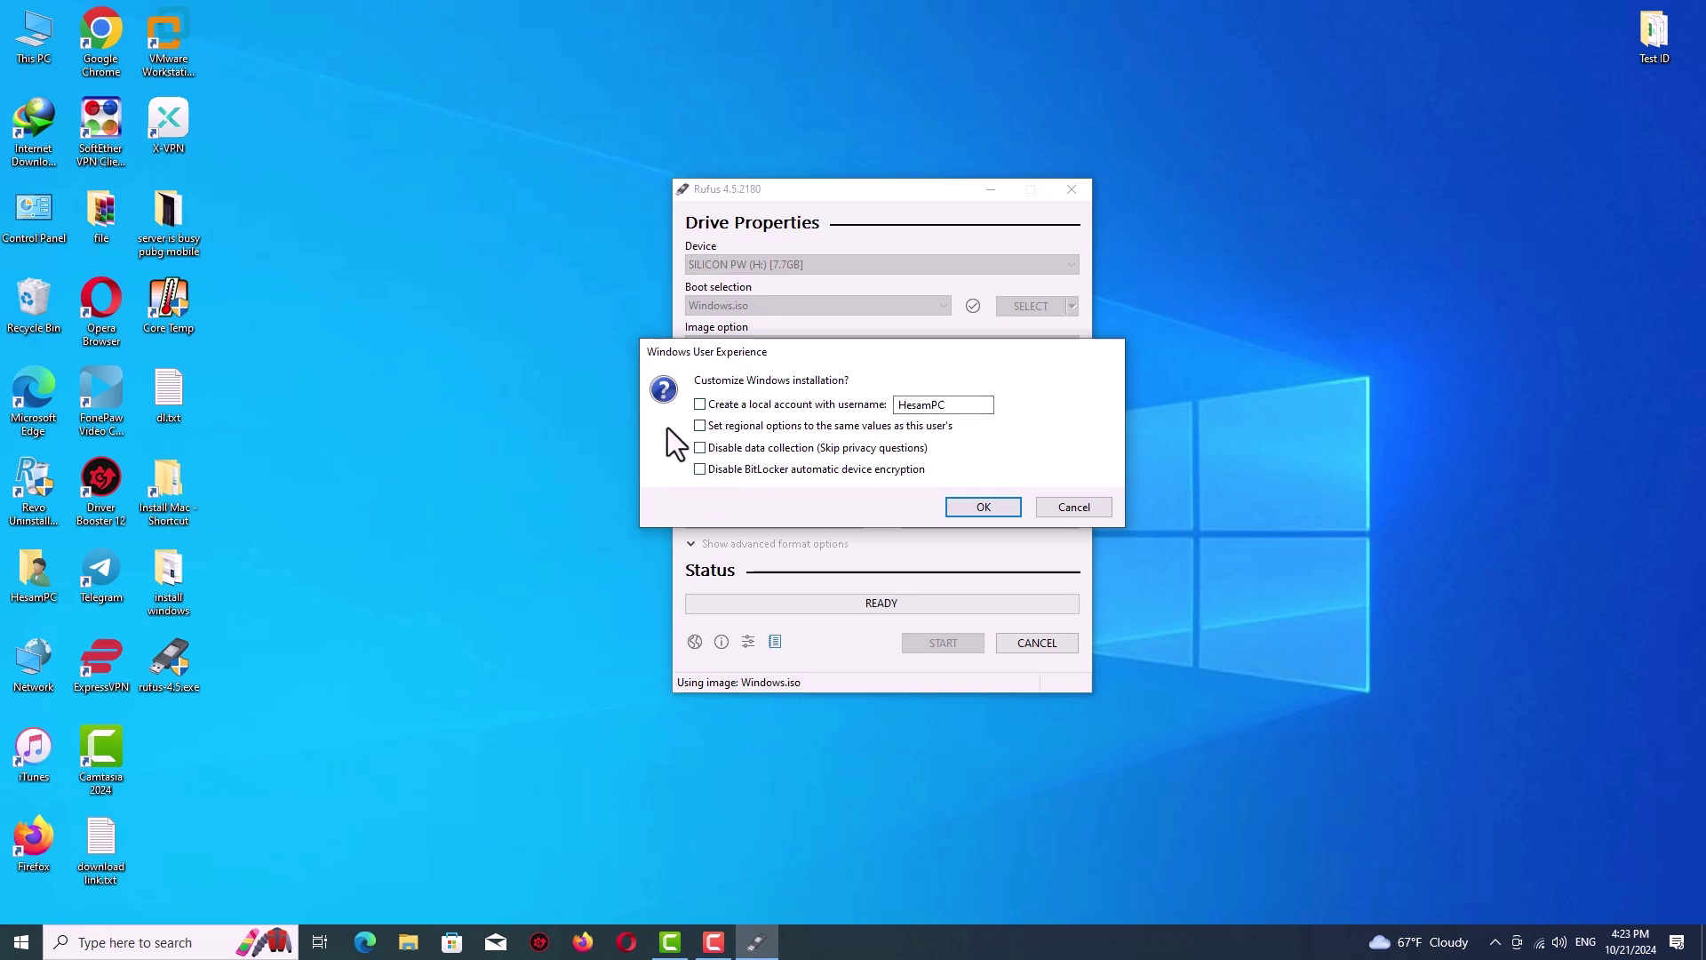
click(979, 508)
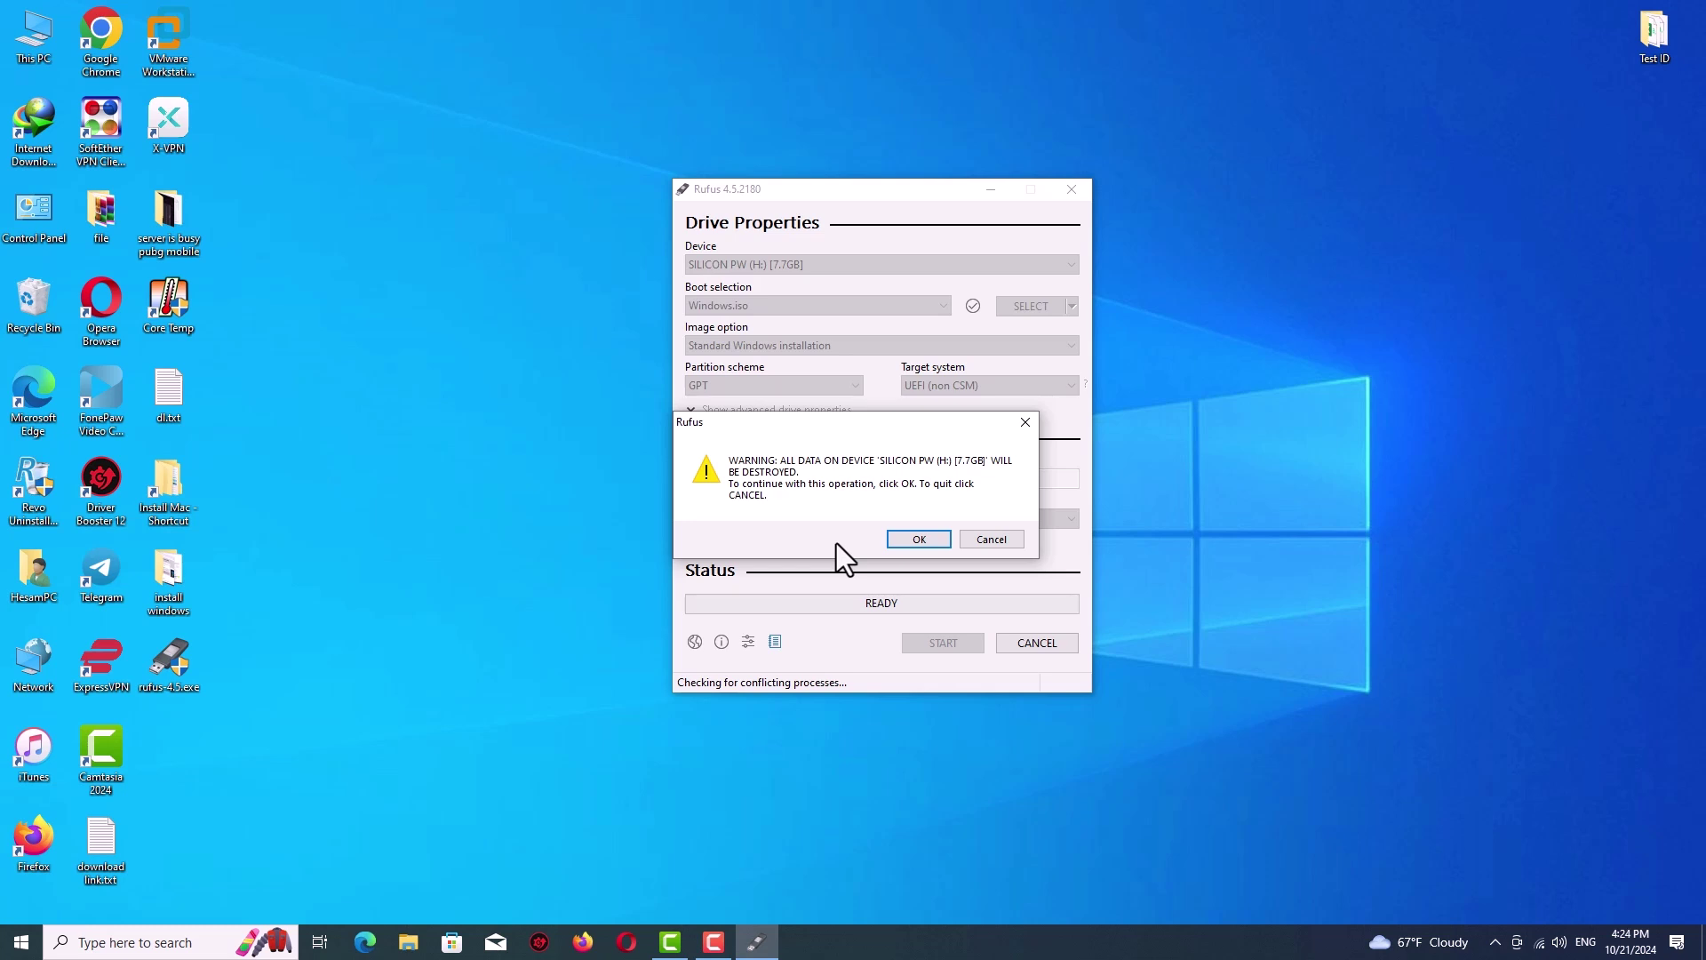
click(916, 537)
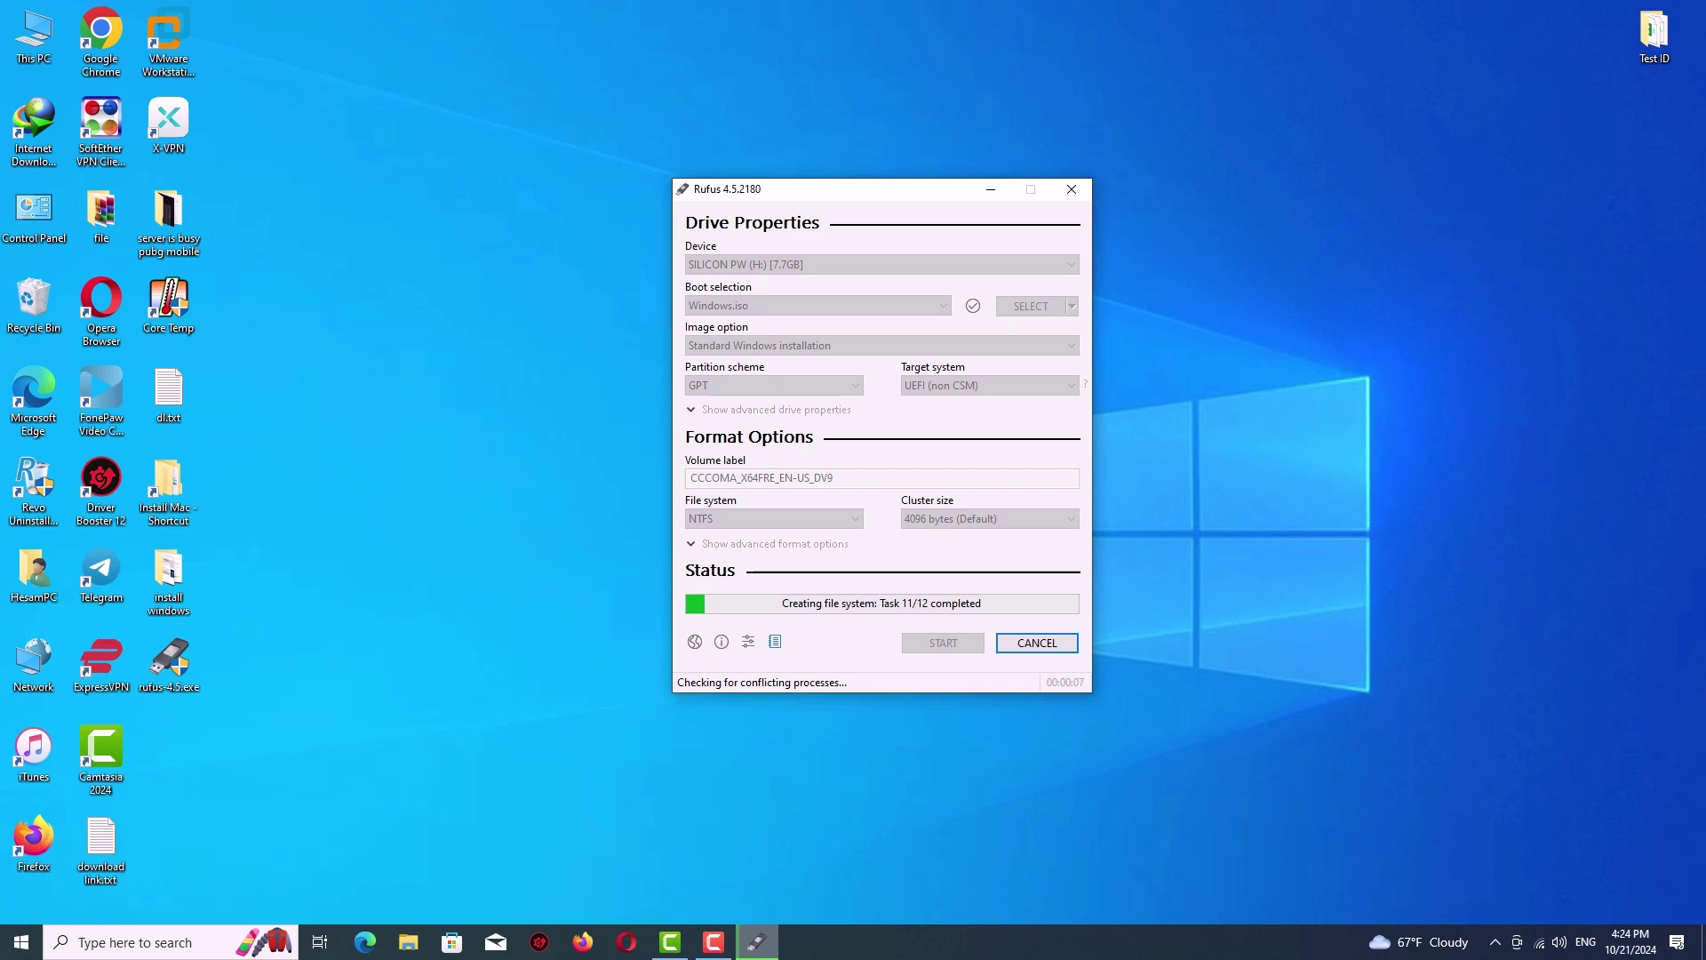
- Wait until Rufus reads READY with the drive labelled CCCOMA_X64FRE_EN-US_DV9
click(721, 949)
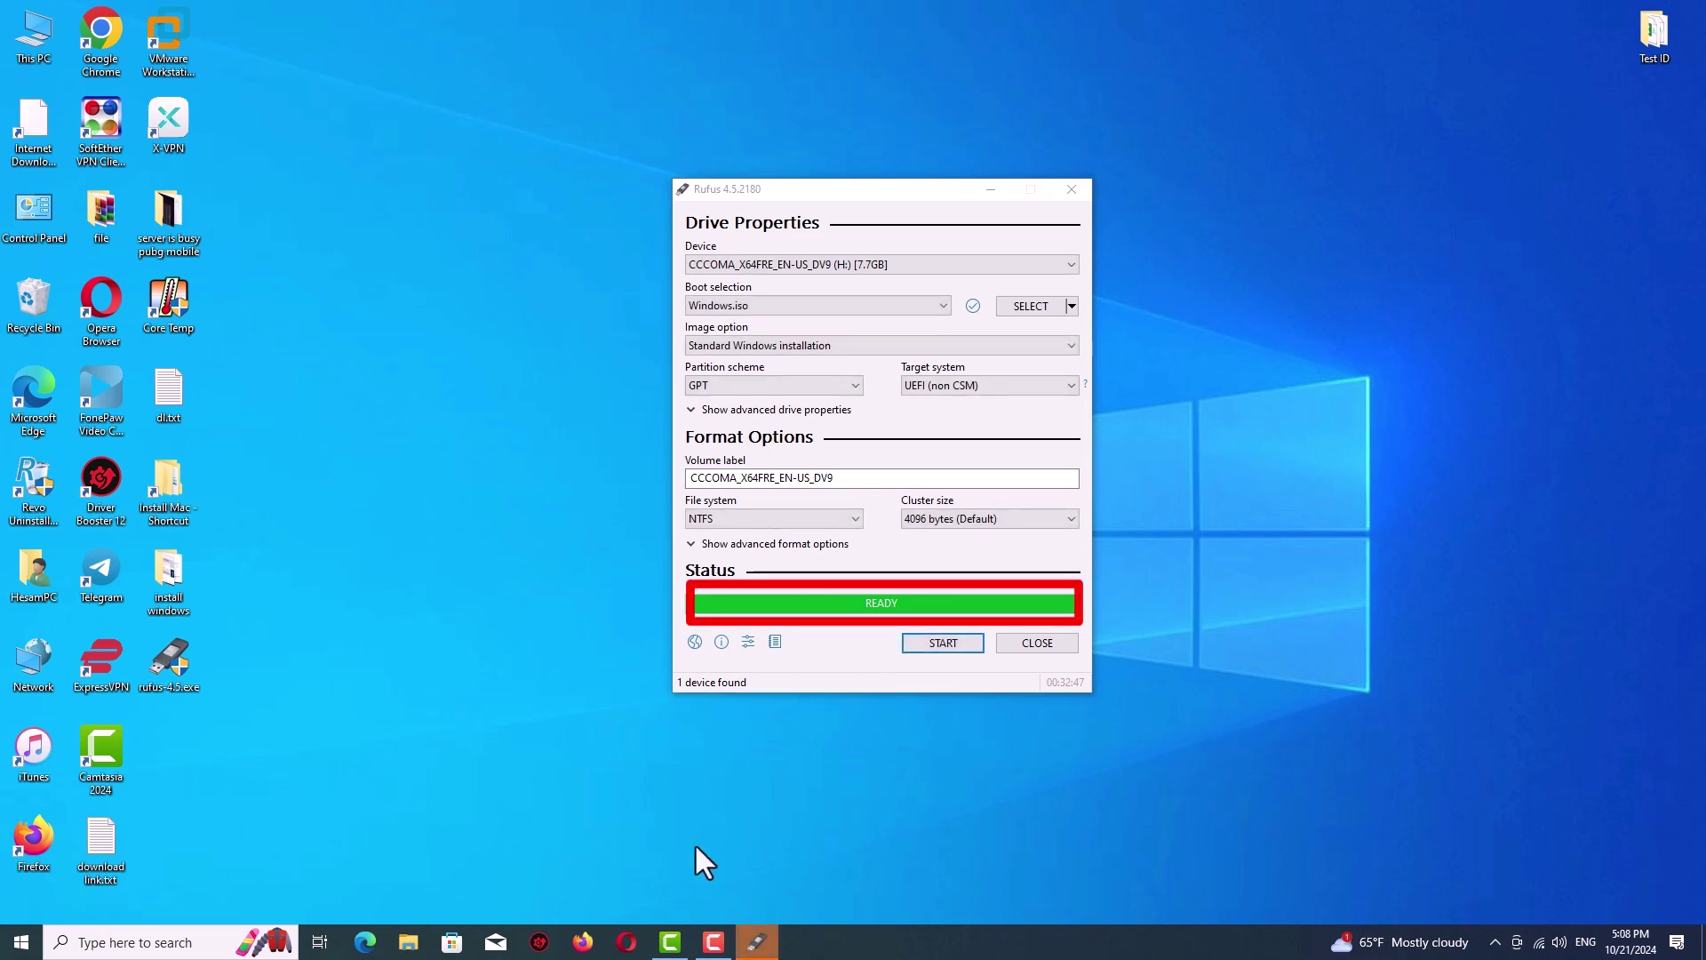
- Close Rufus, confirm the CCCOMA_X64FRE_EN-US_DV9 (H:) drive holds boot, efi, sources and setup.exe, then close Explorer
click(1038, 644)
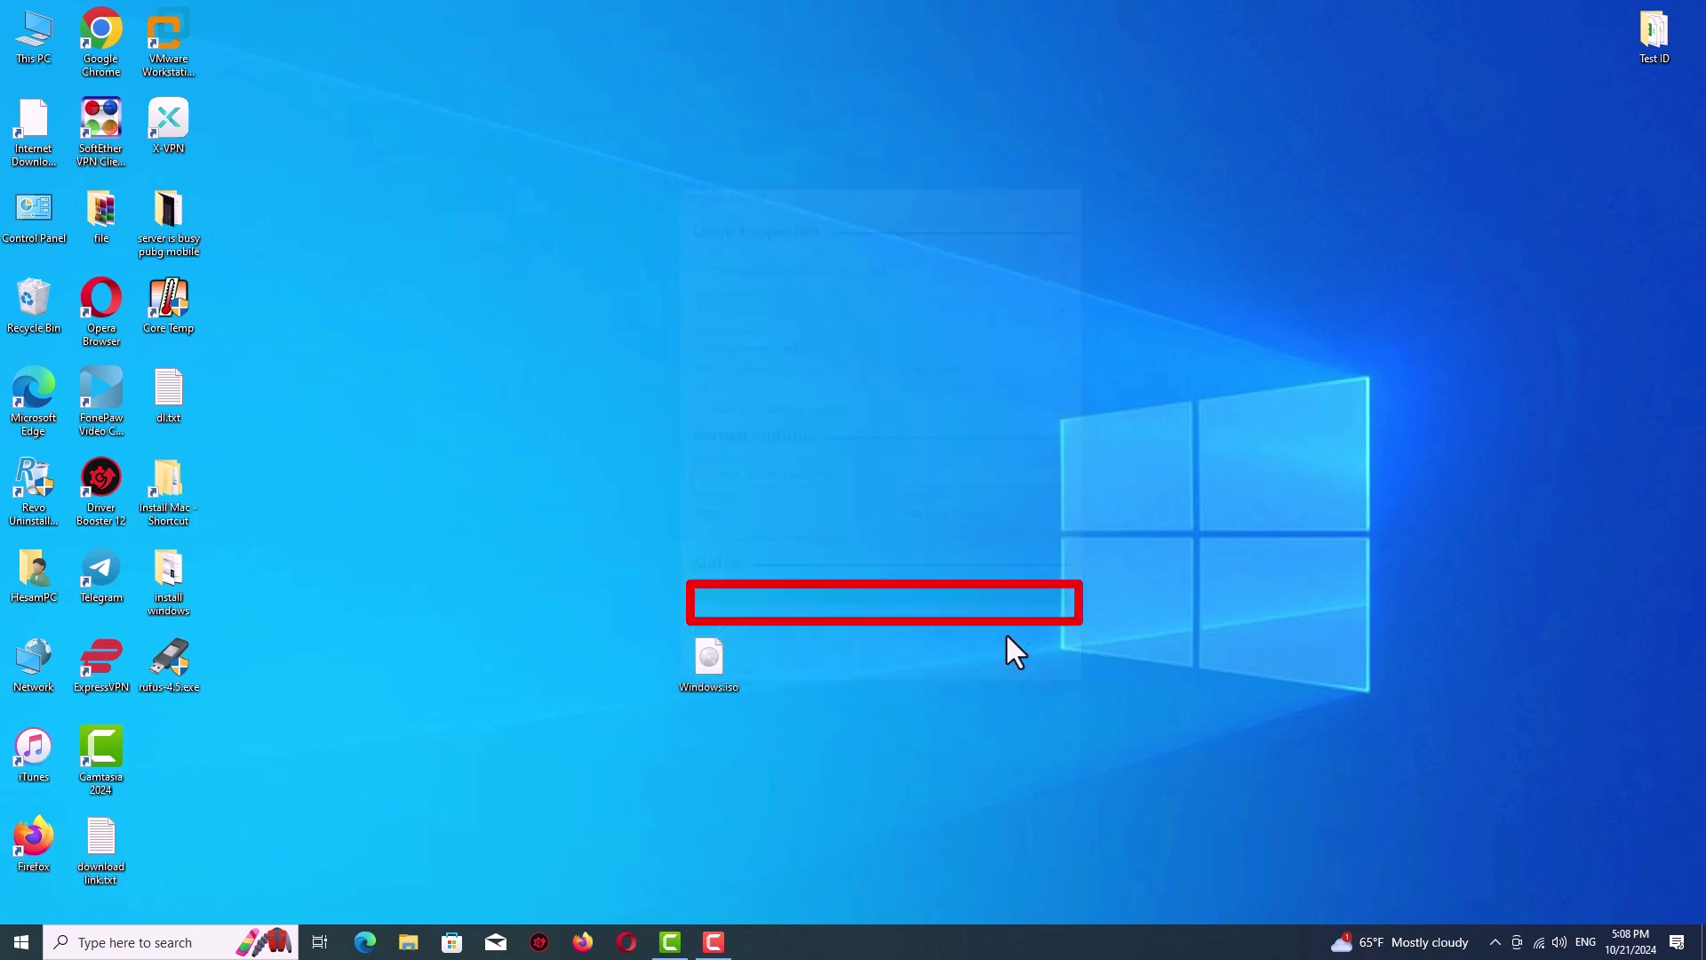
double_click(41, 16)
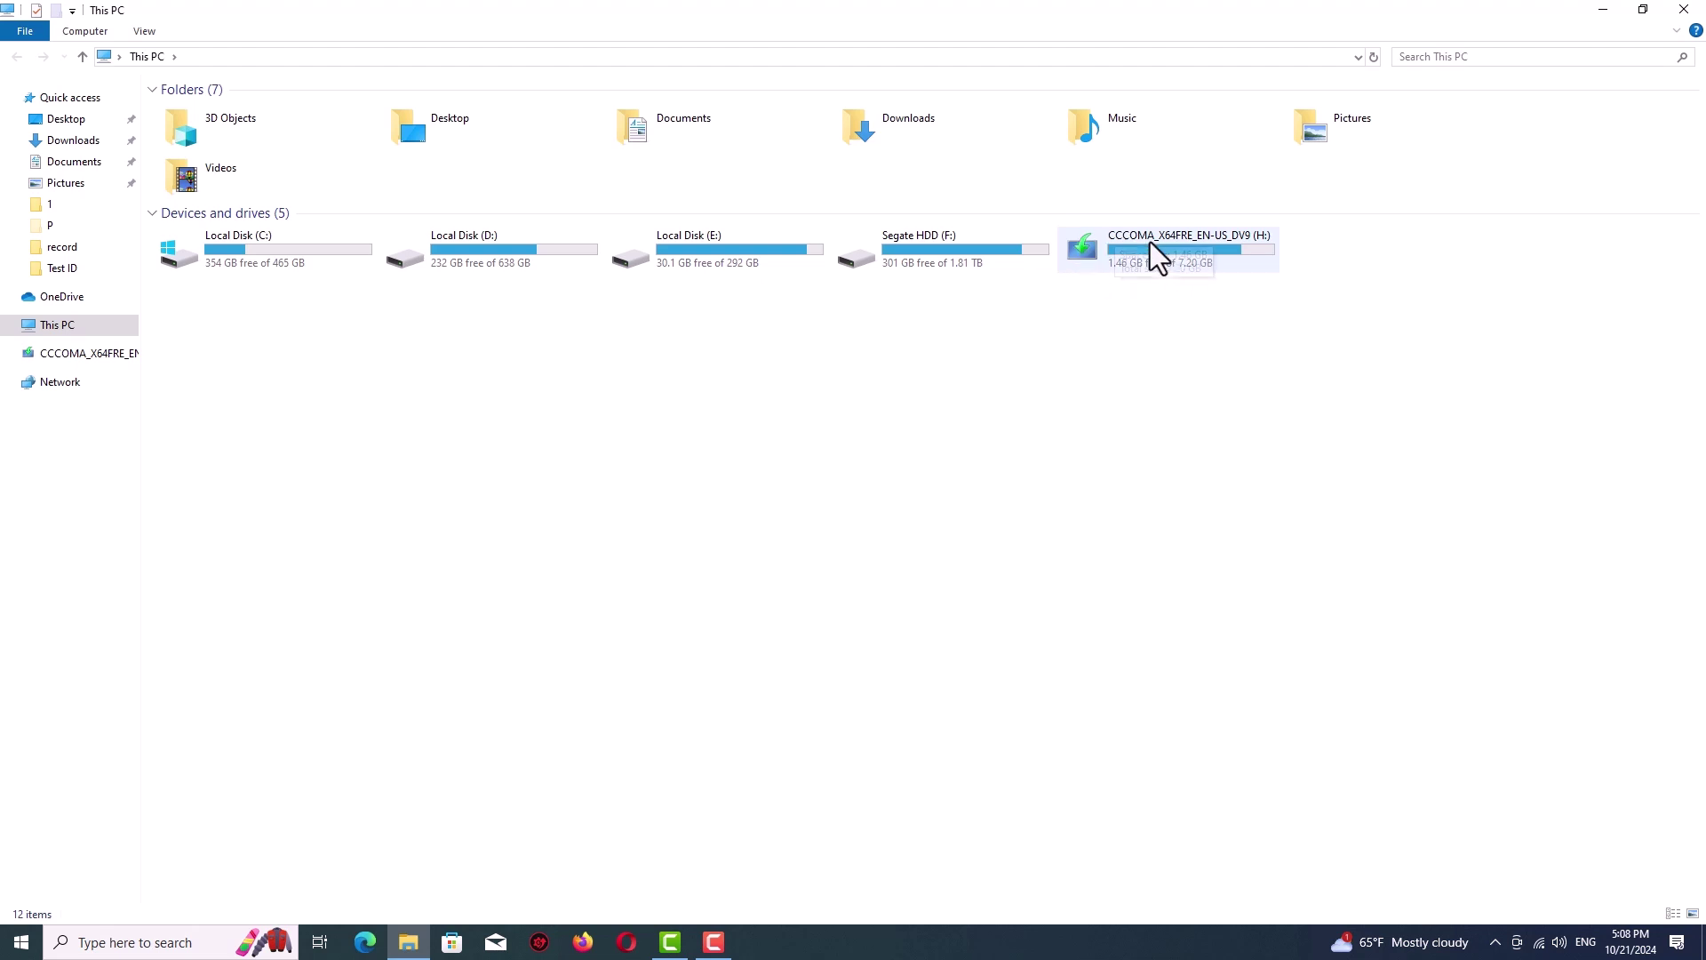
double_click(1133, 258)
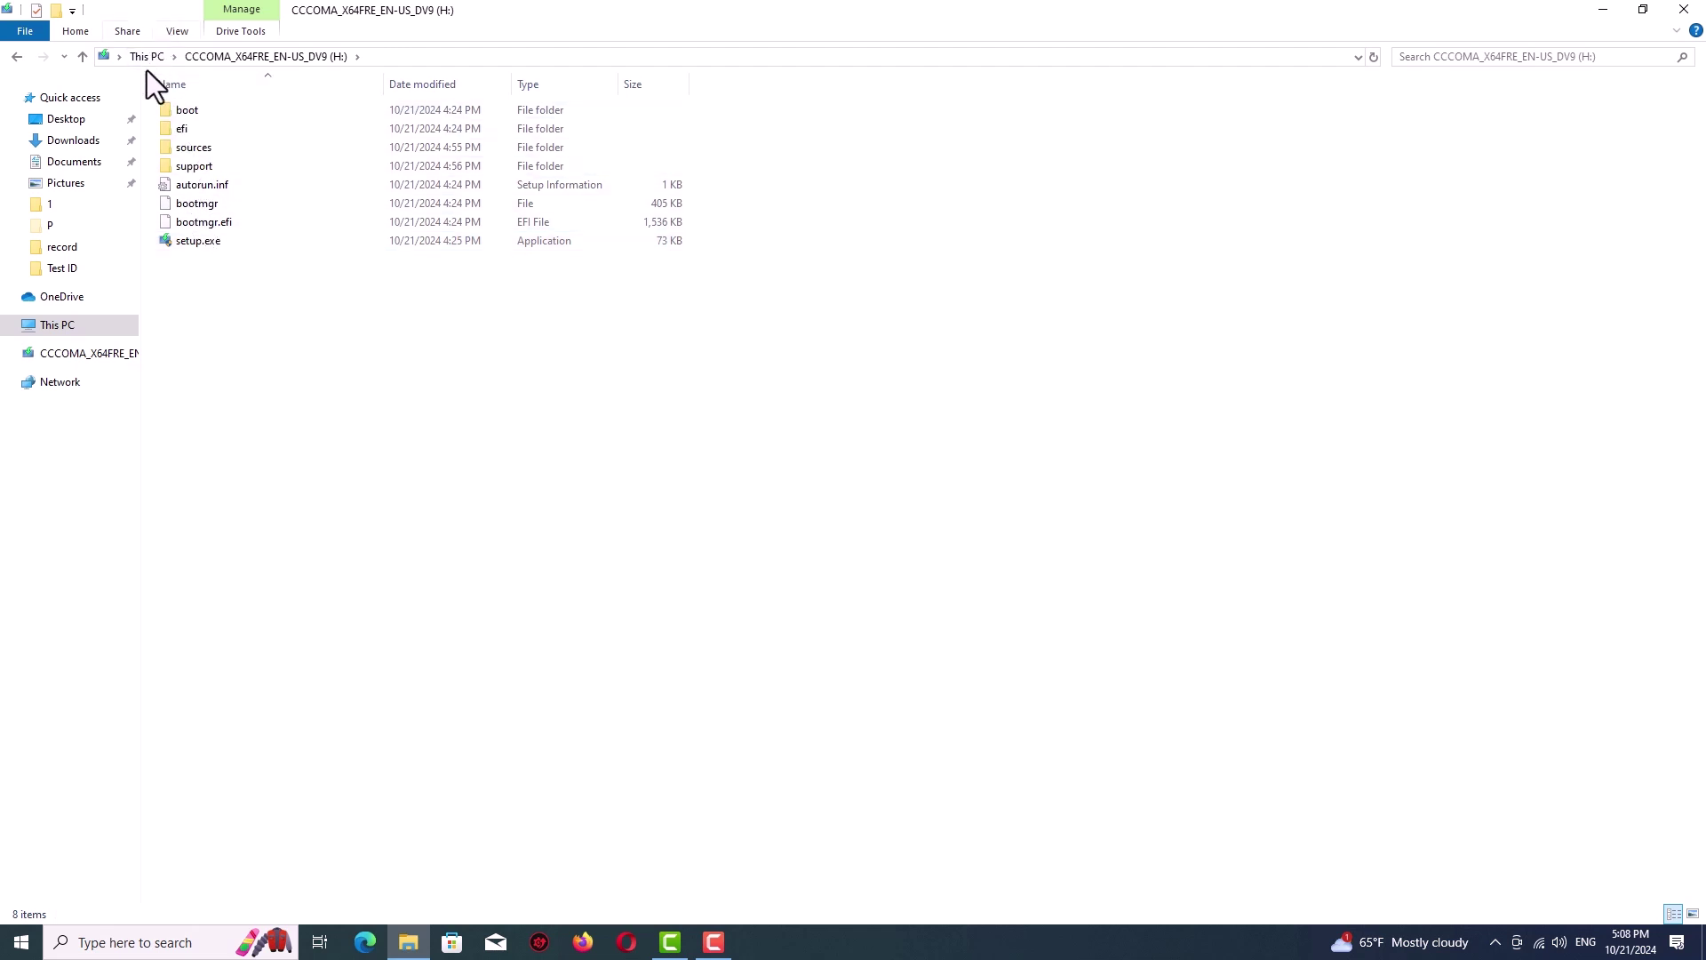
click(82, 56)
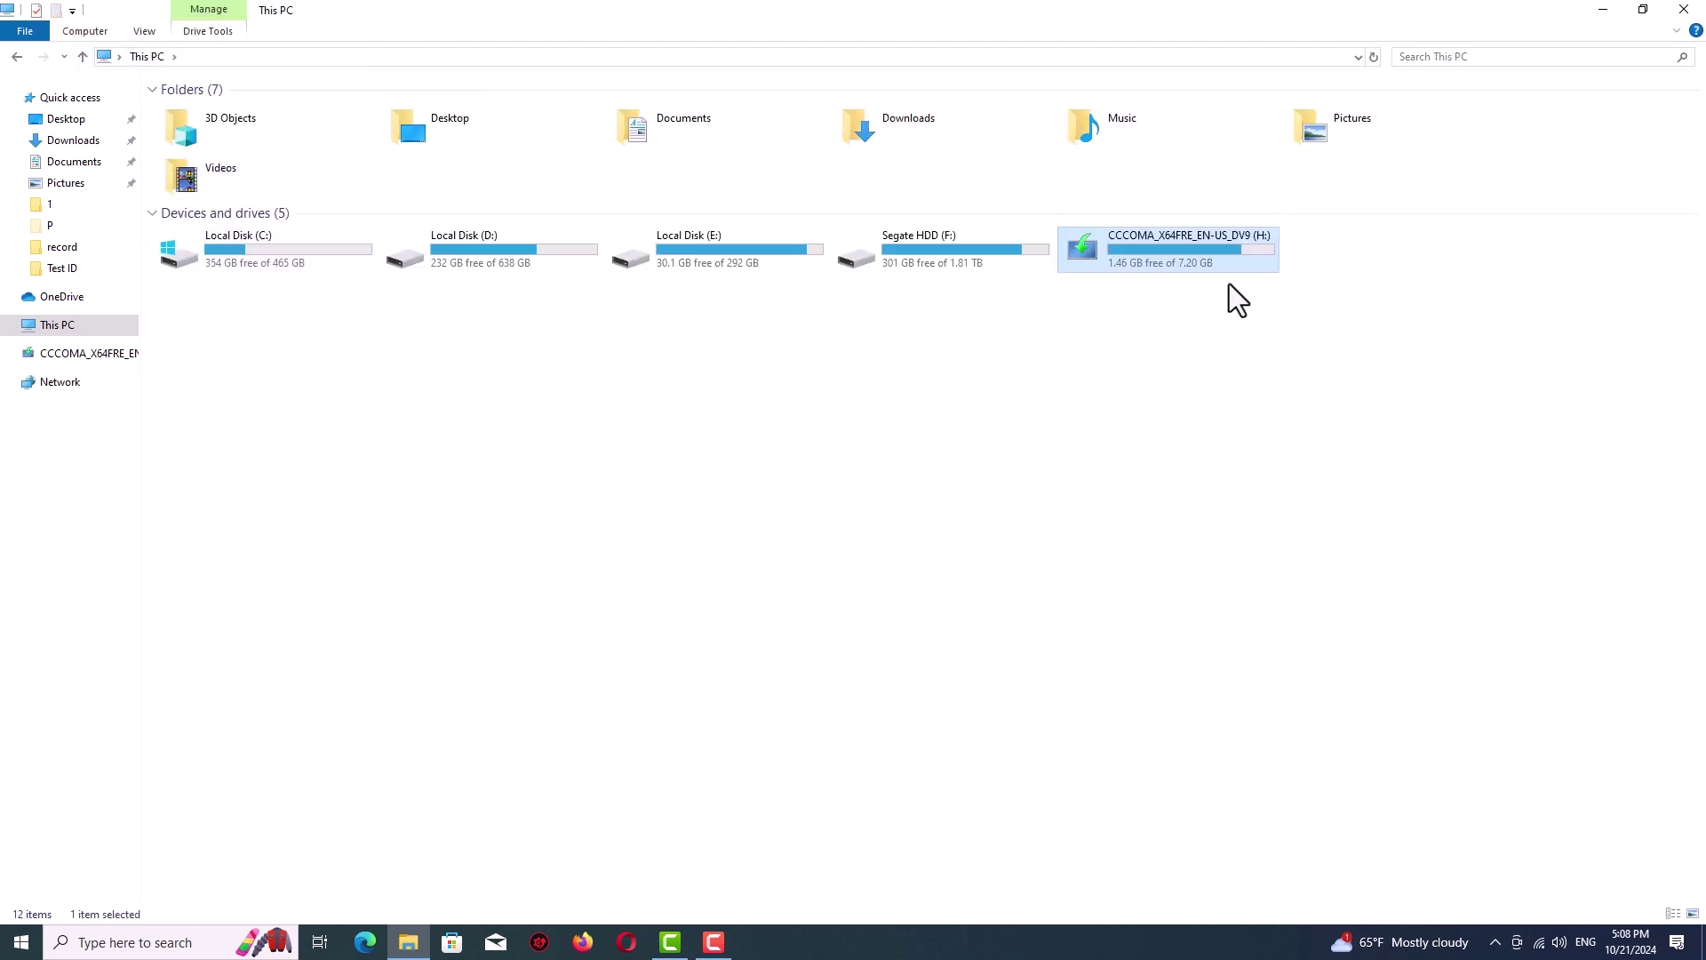
click(1684, 11)
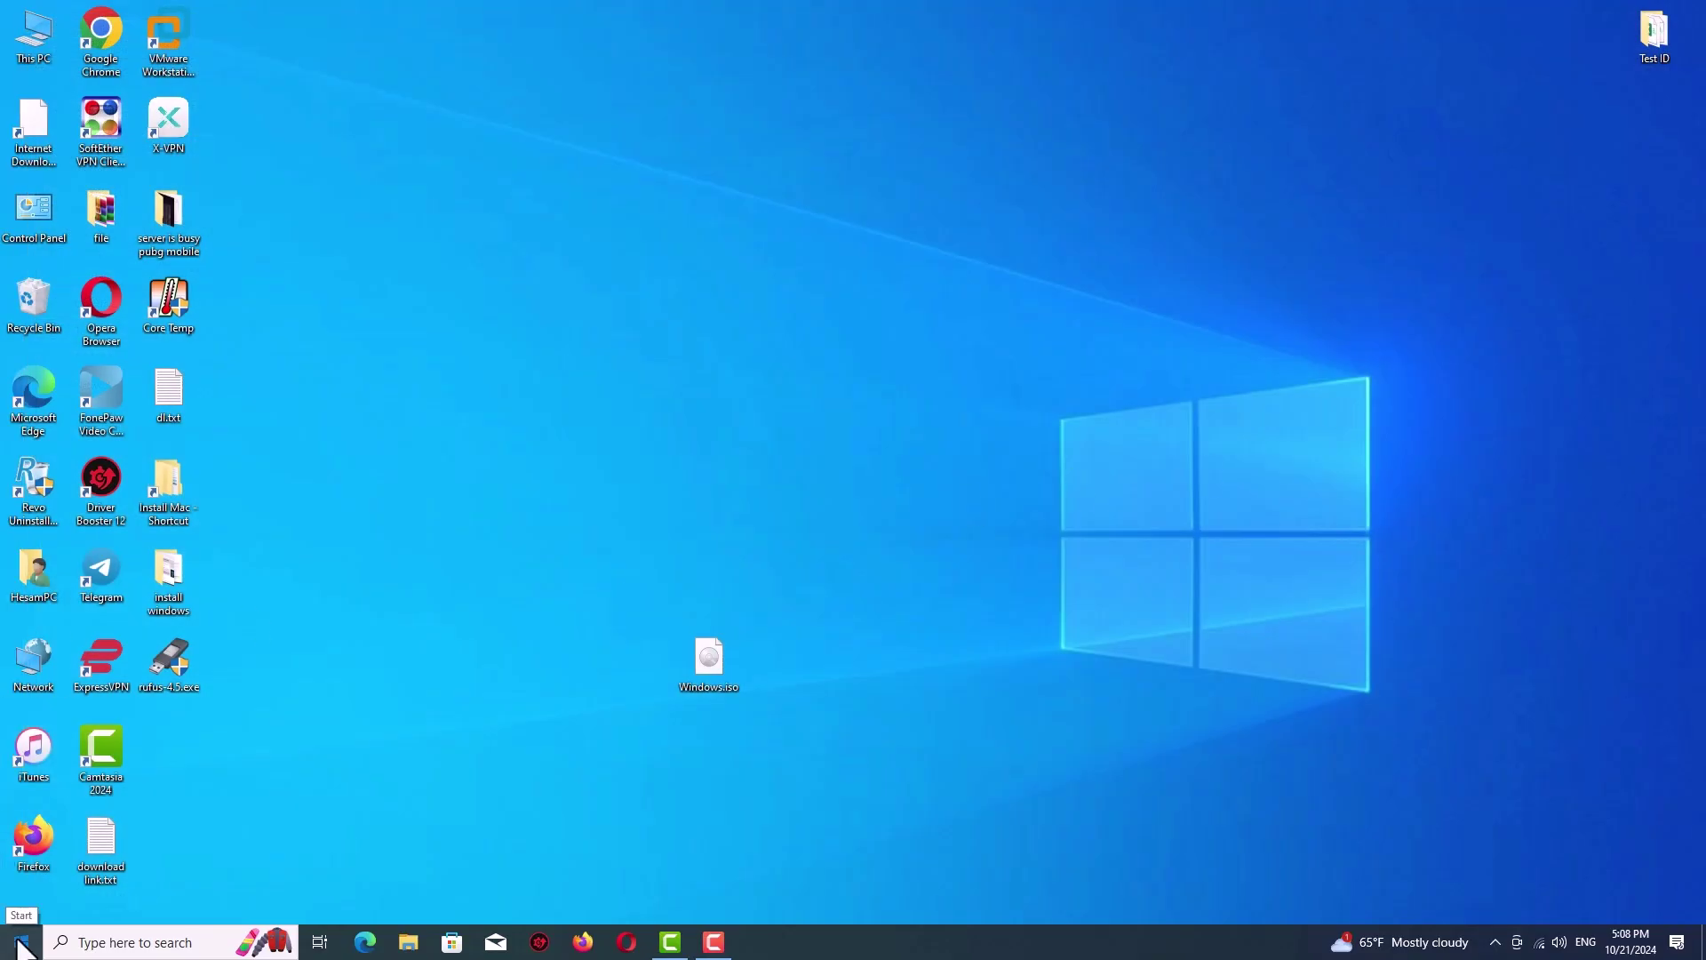
- Show the Start menu power options: Sleep, Shut down and Restart
click(20, 942)
click(22, 903)
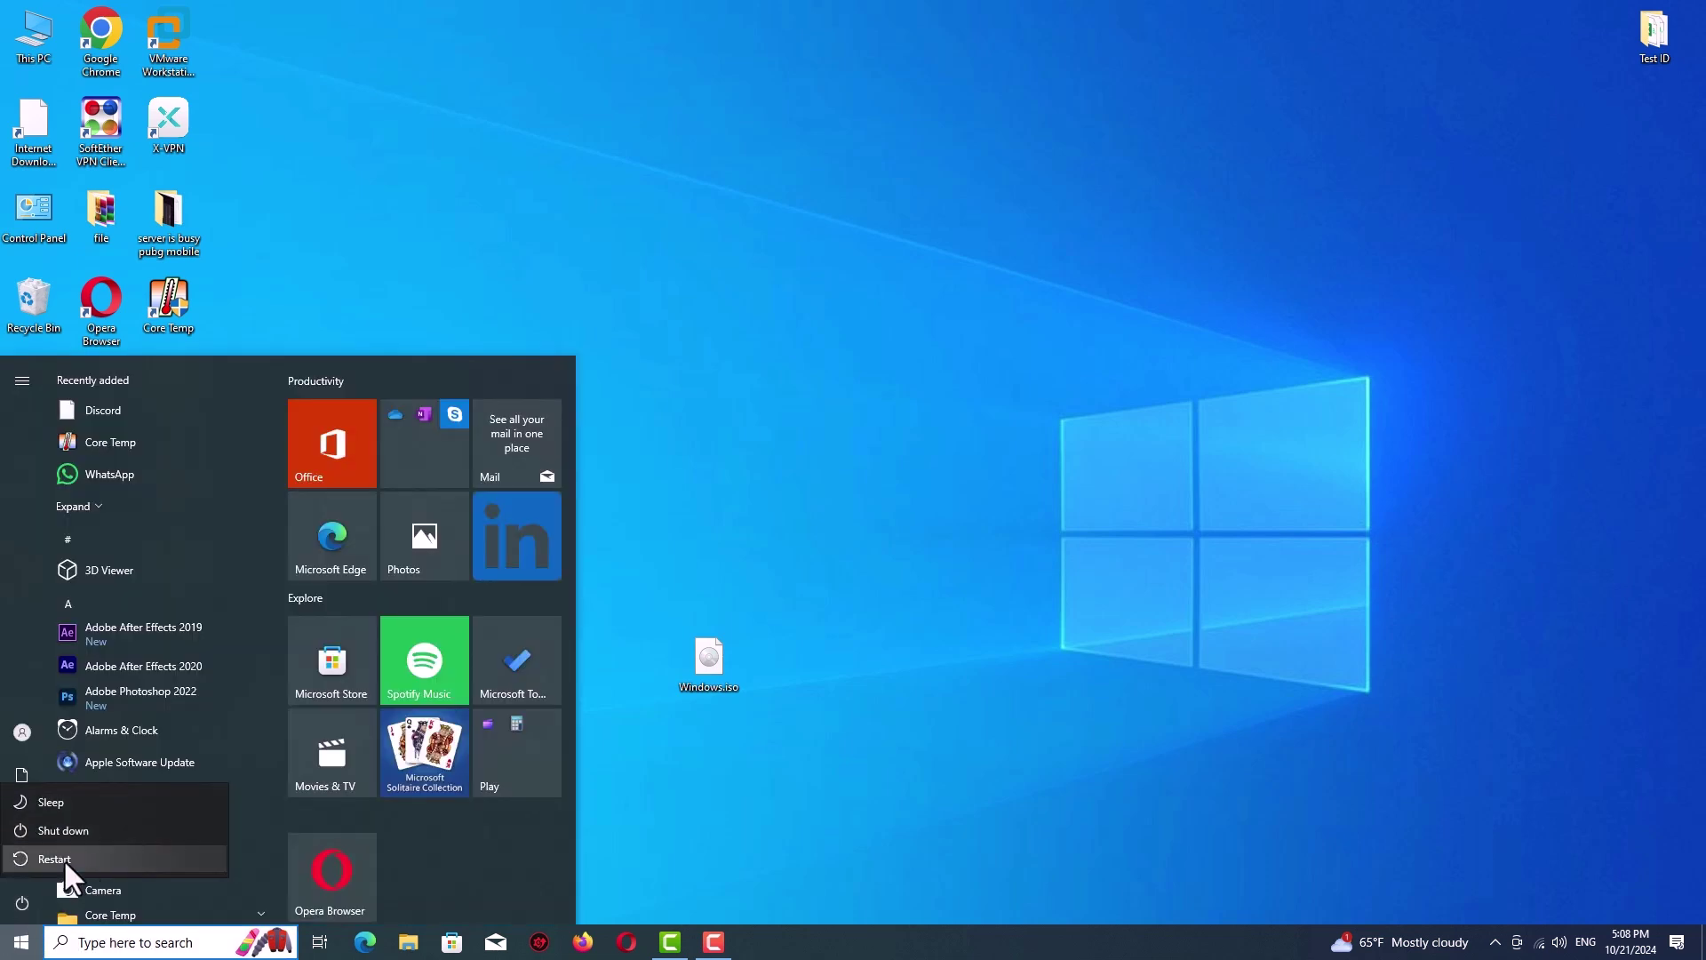